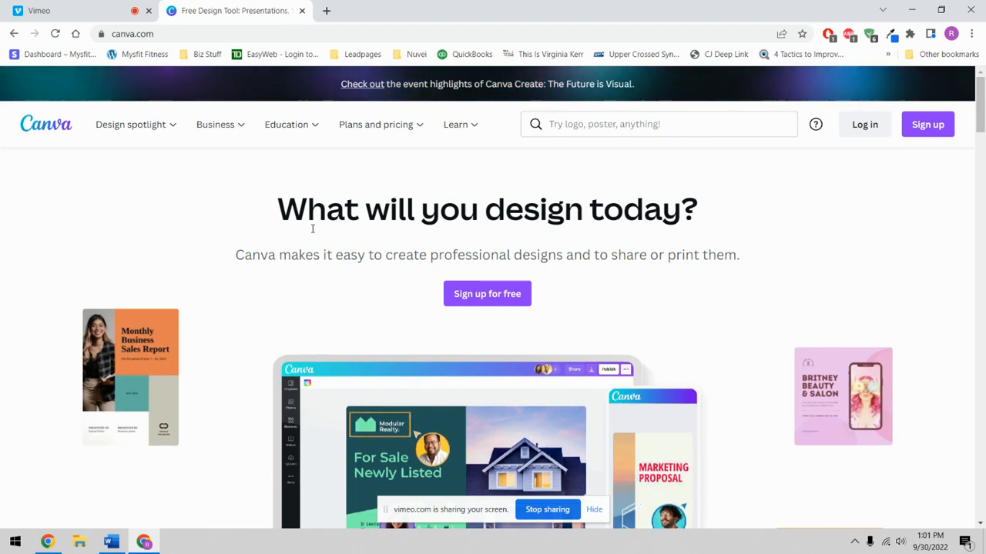
- Open the Canva Pro plan page from Plans and pricing and look over the pricing cards
{"action": "mouse_move", "coordinate": [378, 126]}
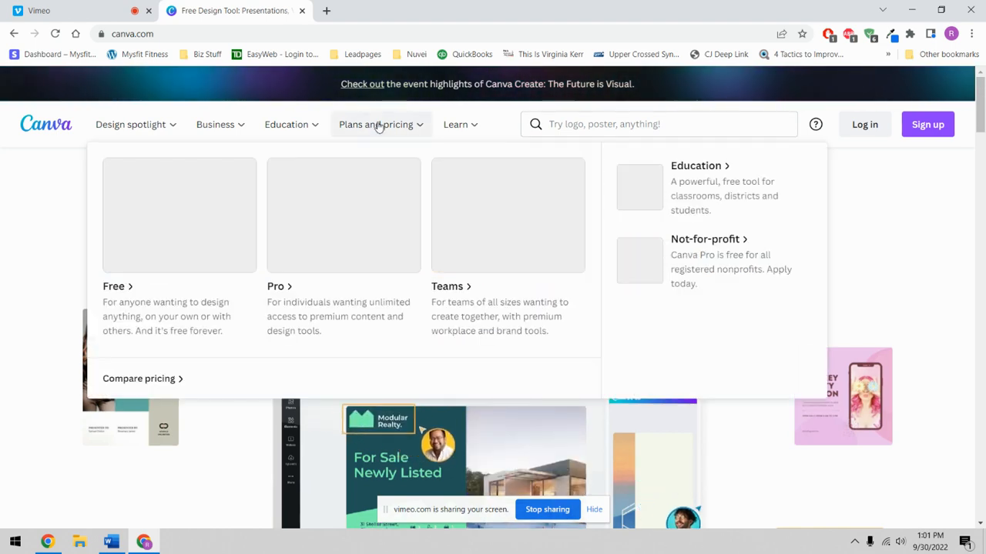
{"action": "left_click", "coordinate": [361, 231]}
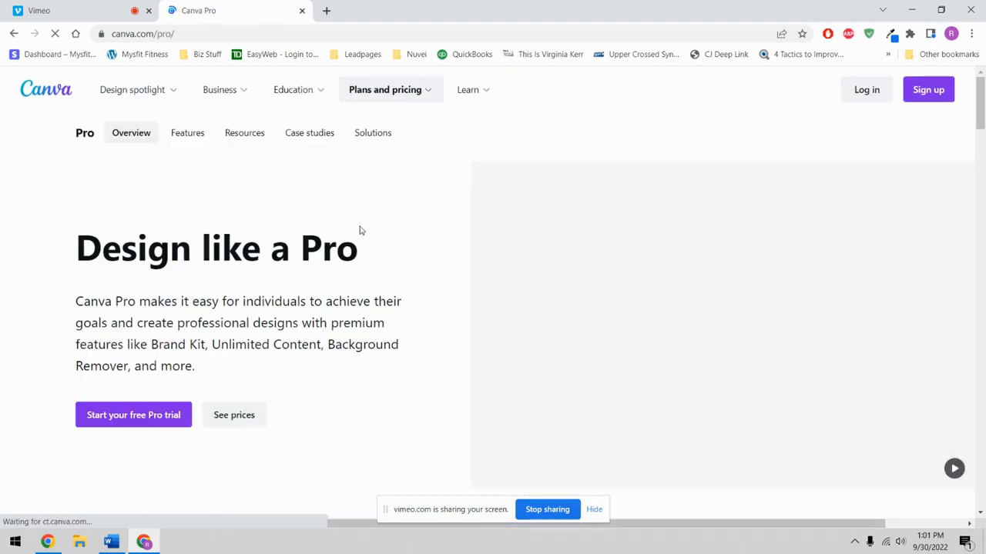
{"action": "scroll", "coordinate": [362, 230], "scroll_direction": "down", "scroll_amount": 5}
{"action": "scroll", "coordinate": [363, 230], "scroll_direction": "down", "scroll_amount": 18}
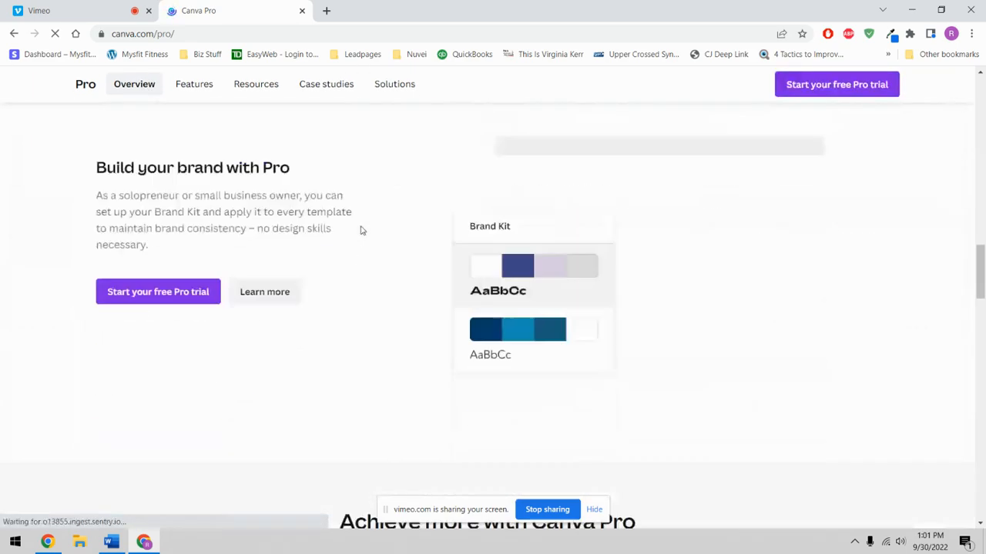
{"action": "scroll", "coordinate": [363, 230], "scroll_direction": "up", "scroll_amount": 6}
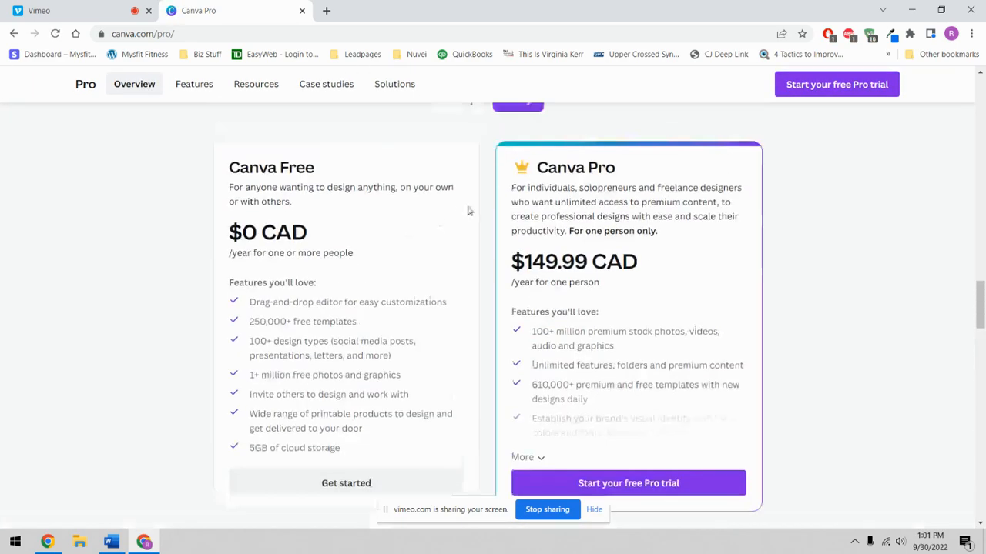
- Switch the Free-versus-Pro pricing to Monthly billing and return to the top of the page
{"action": "left_click", "coordinate": [465, 106]}
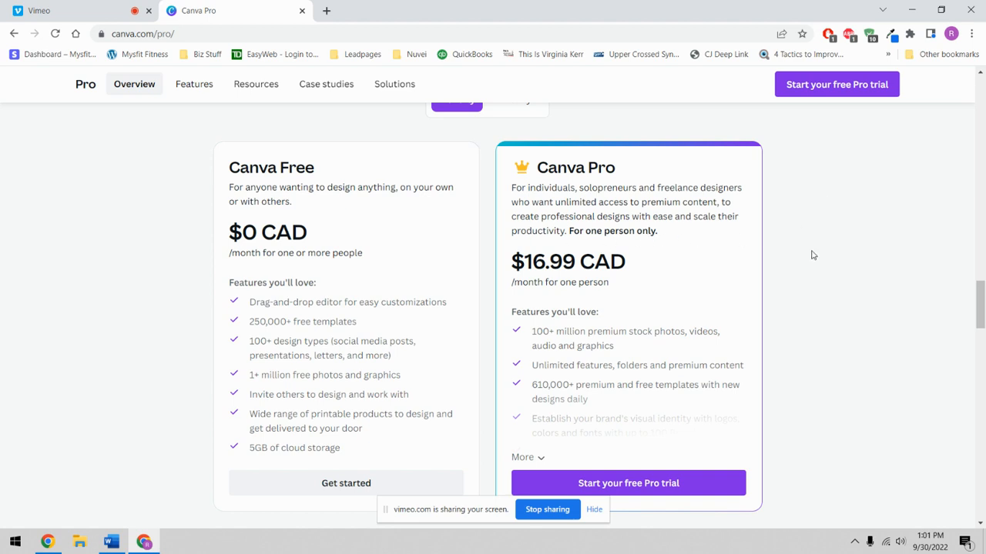
{"action": "scroll", "coordinate": [810, 255], "scroll_direction": "up", "scroll_amount": 10}
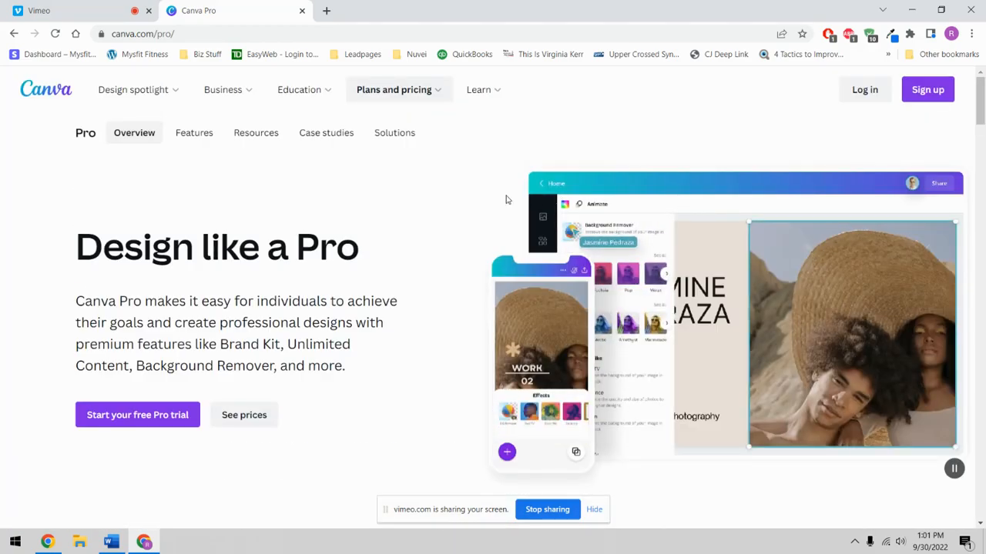
{"action": "scroll", "coordinate": [508, 262], "scroll_direction": "down", "scroll_amount": 10}
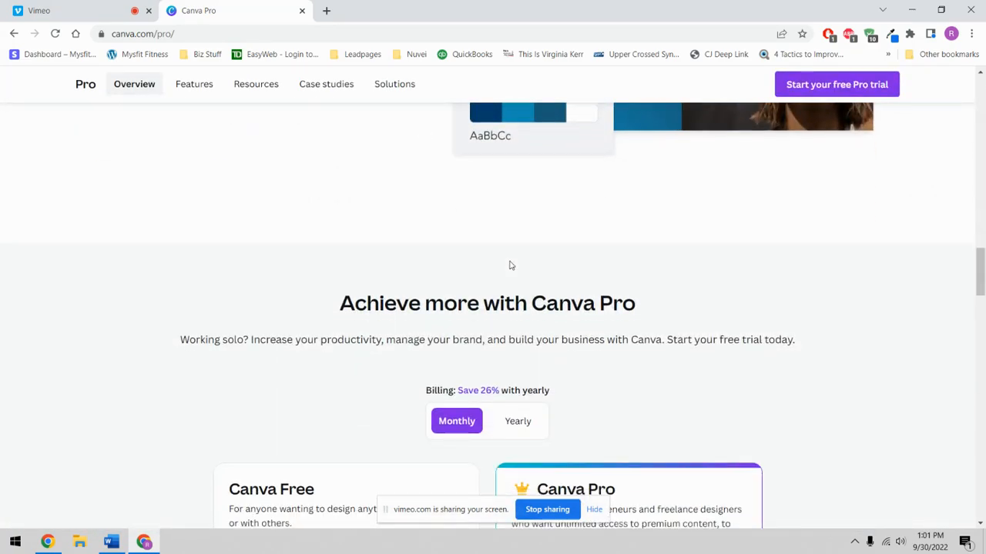
{"action": "scroll", "coordinate": [509, 265], "scroll_direction": "up", "scroll_amount": 10}
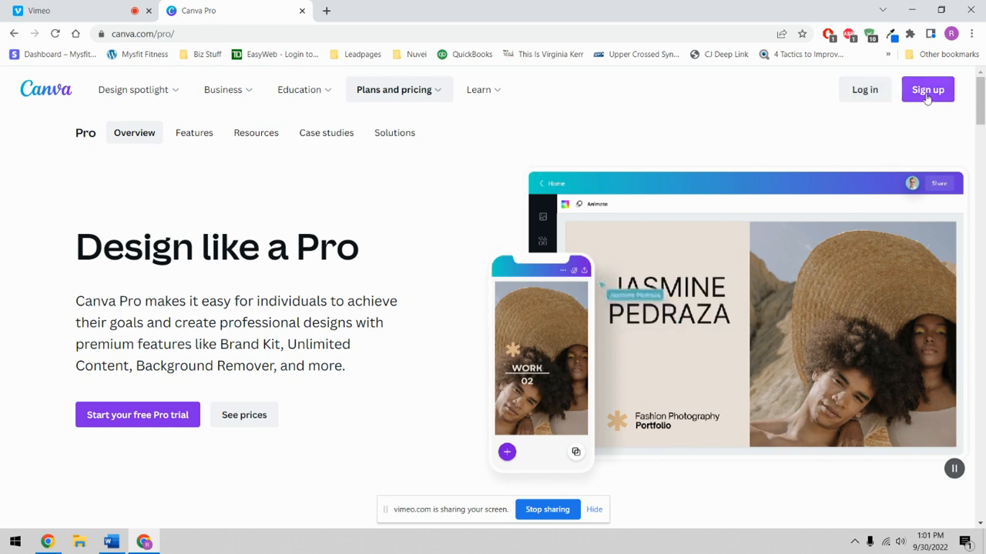
- Sign in with Facebook, check the Custom size units, and create a new US Letter design
{"action": "left_click", "coordinate": [857, 91]}
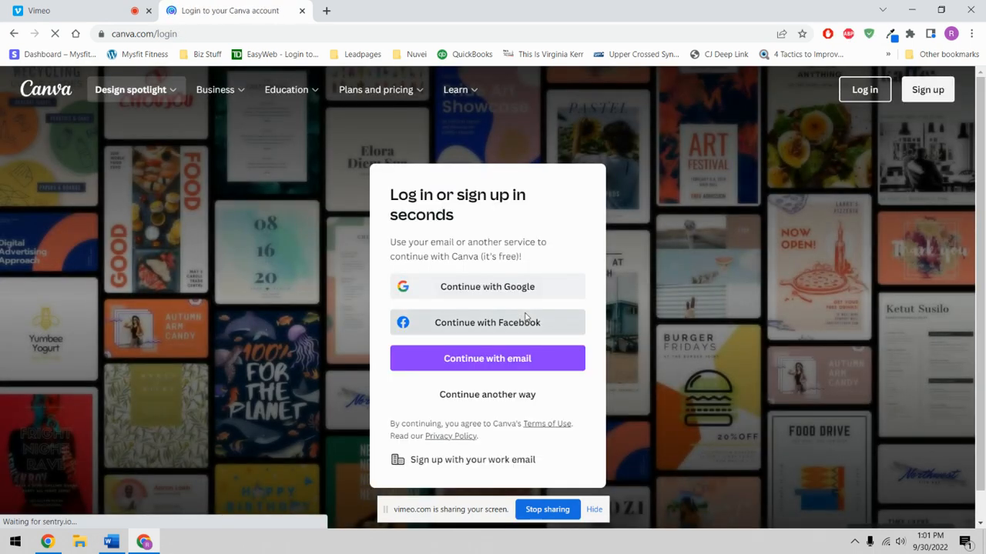
{"action": "left_click", "coordinate": [526, 317]}
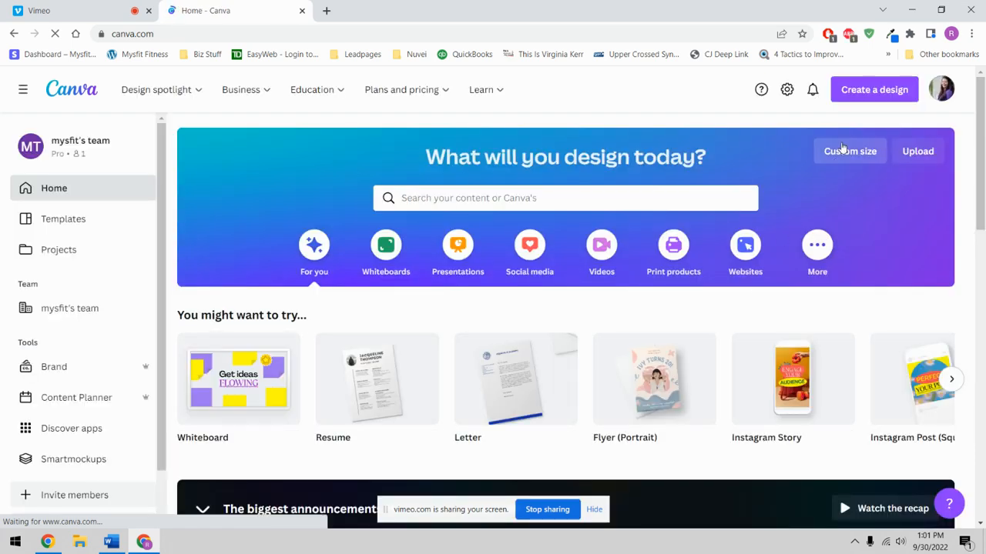
{"action": "left_click", "coordinate": [863, 92]}
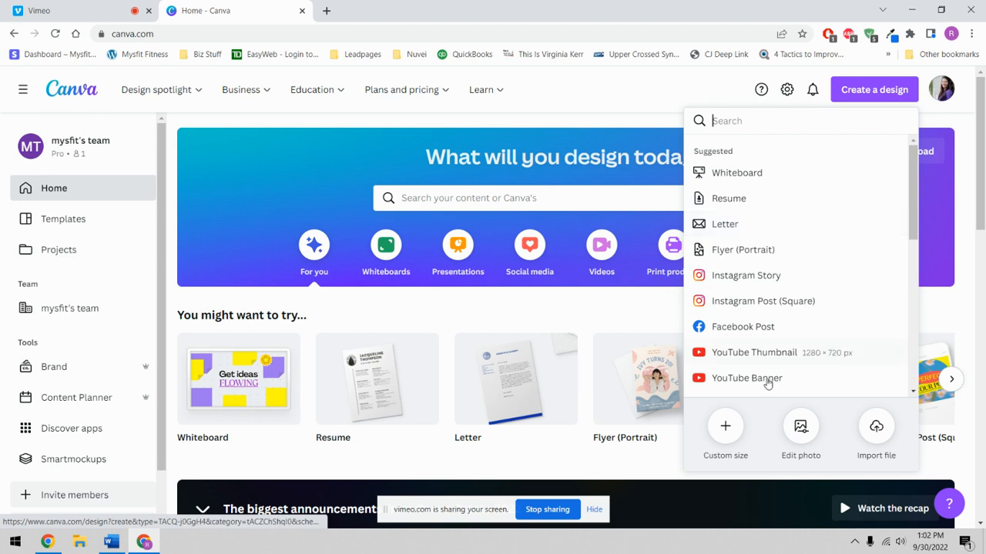
{"action": "left_click", "coordinate": [722, 430]}
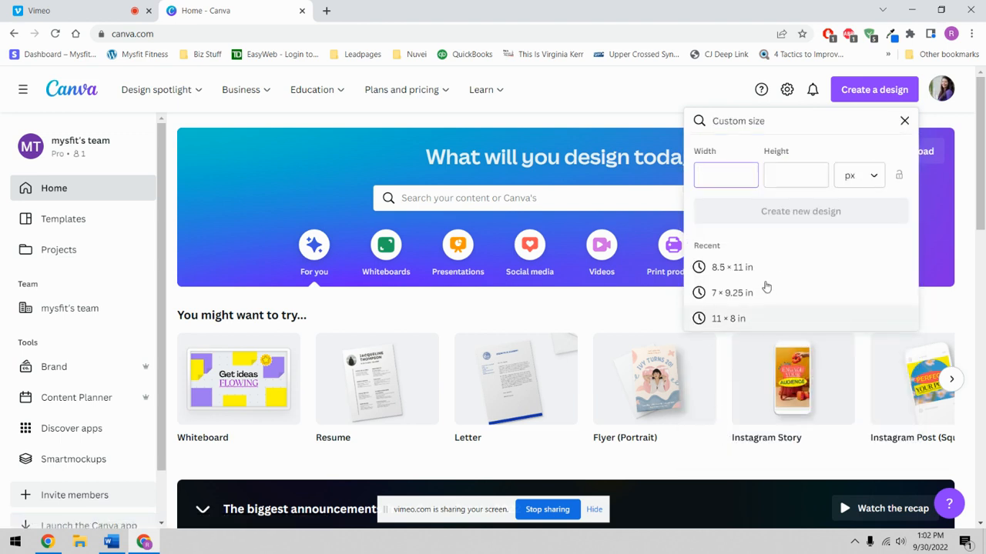
{"action": "left_click", "coordinate": [876, 176]}
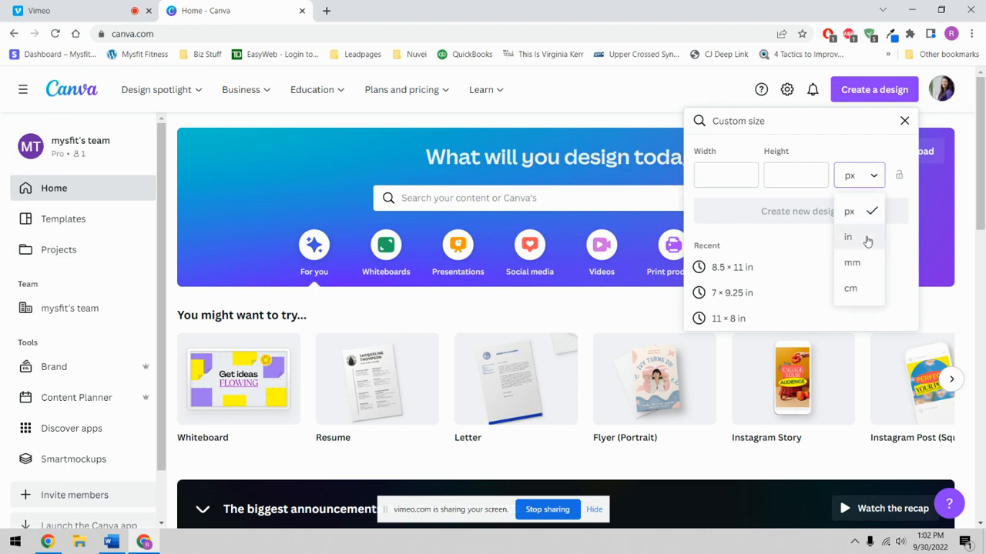
{"action": "left_click", "coordinate": [904, 123]}
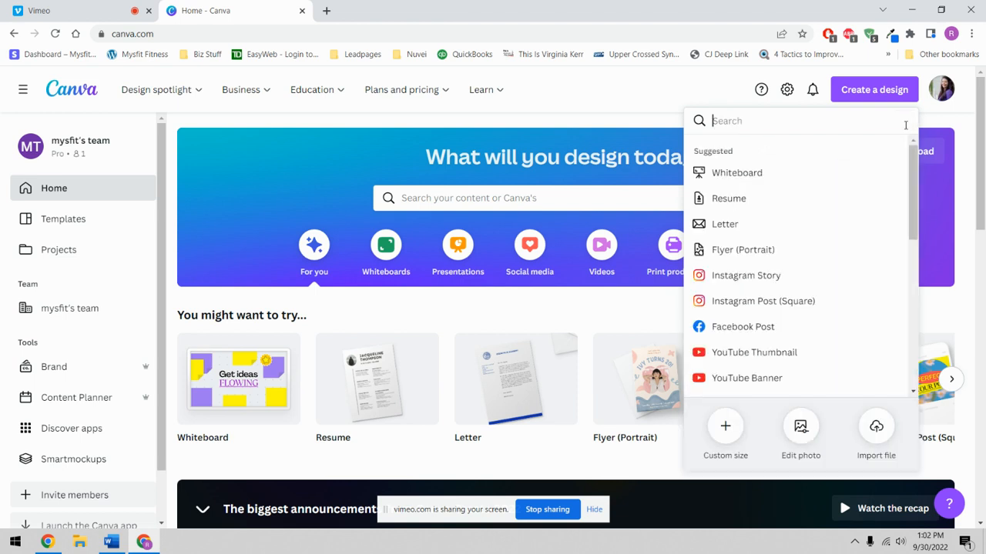
{"action": "left_click", "coordinate": [762, 223]}
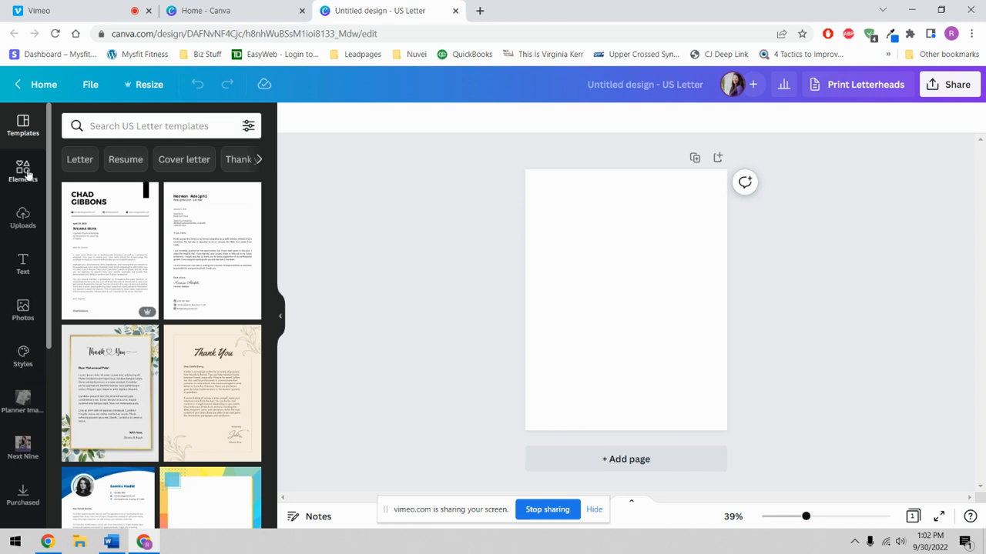
- Add the purple square from Elements > Lines & Shapes to the blank Letter page
{"action": "left_click", "coordinate": [23, 171]}
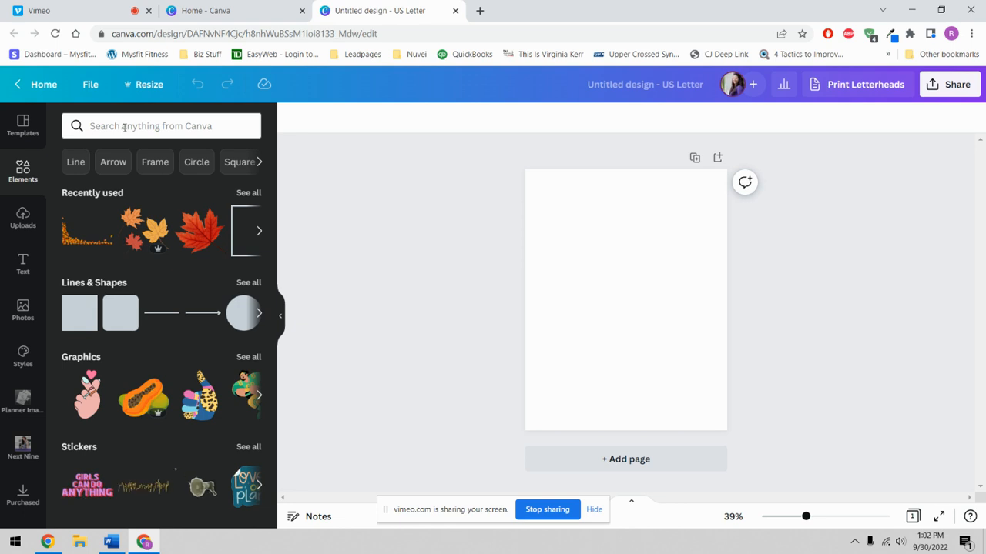
{"action": "left_click", "coordinate": [137, 137]}
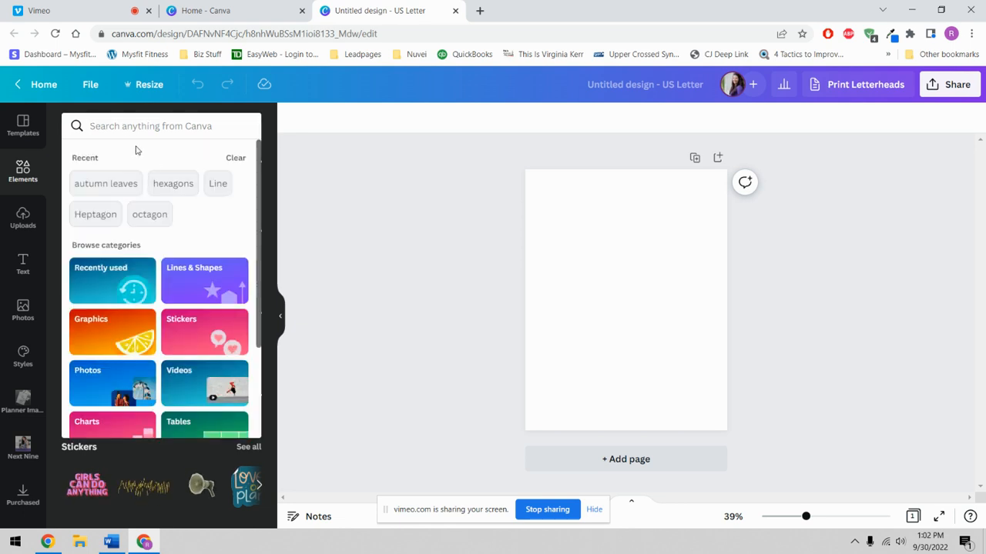
{"action": "left_click", "coordinate": [320, 195]}
{"action": "scroll", "coordinate": [146, 224], "scroll_direction": "down", "scroll_amount": 12}
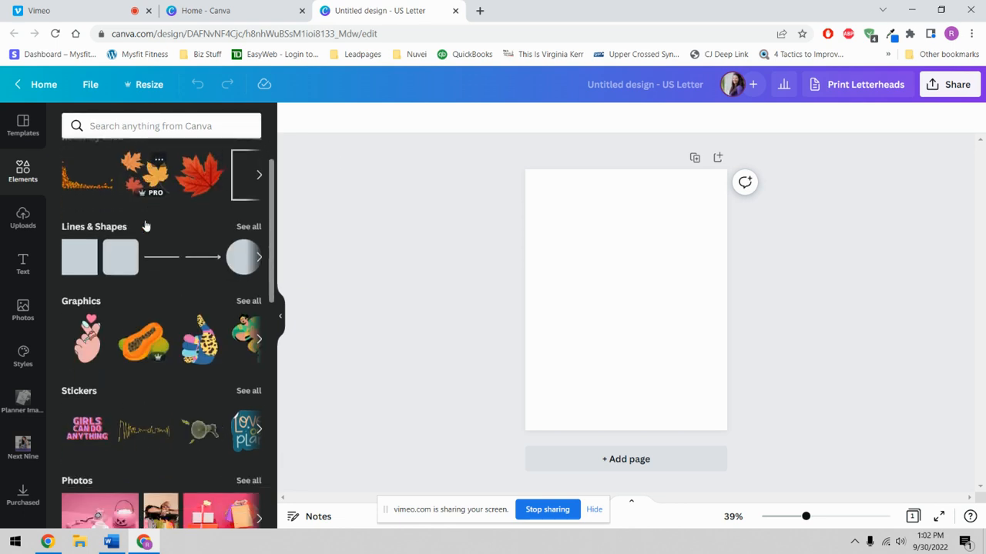
{"action": "scroll", "coordinate": [146, 224], "scroll_direction": "down", "scroll_amount": 5}
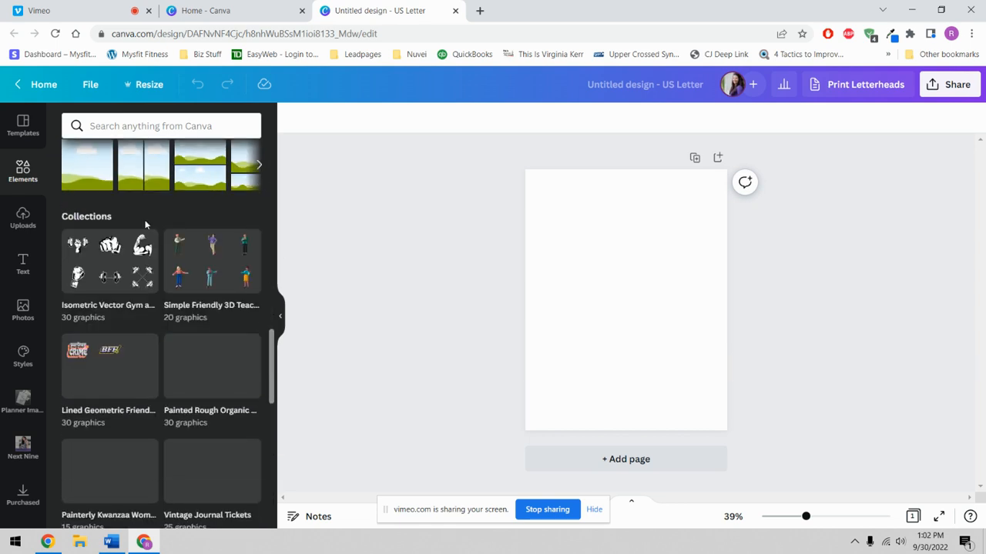
{"action": "scroll", "coordinate": [146, 224], "scroll_direction": "up", "scroll_amount": 4}
{"action": "scroll", "coordinate": [145, 224], "scroll_direction": "up", "scroll_amount": 12}
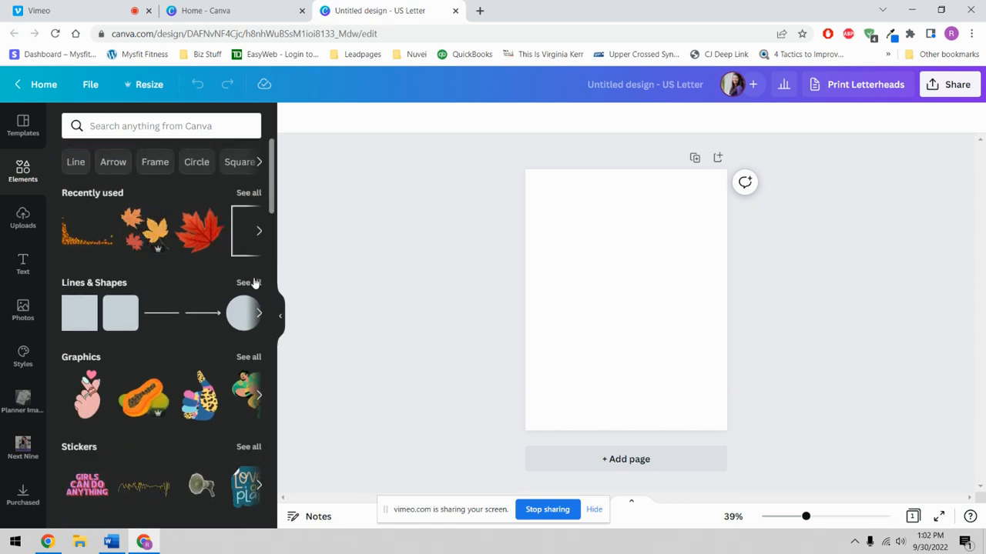
{"action": "left_click", "coordinate": [250, 283]}
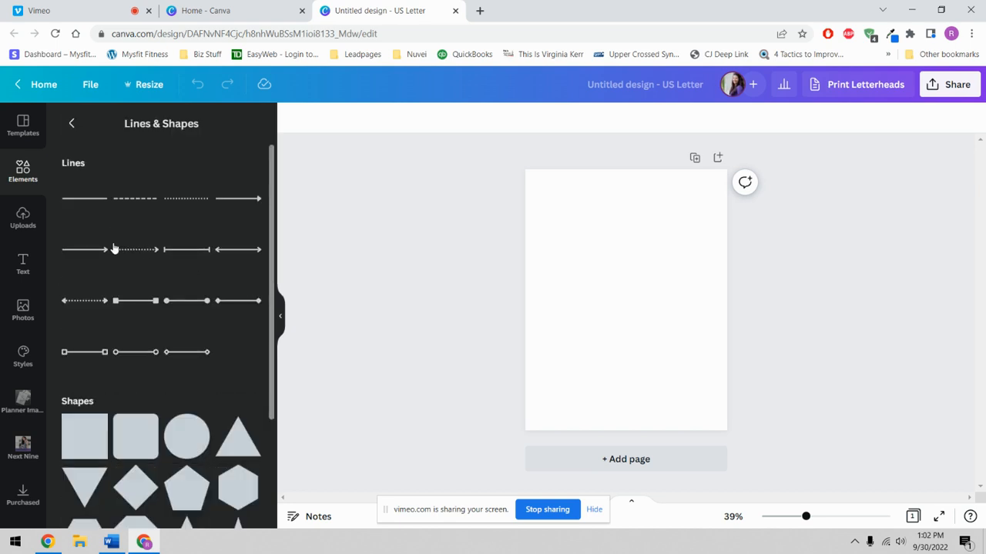
{"action": "scroll", "coordinate": [105, 261], "scroll_direction": "down", "scroll_amount": 3}
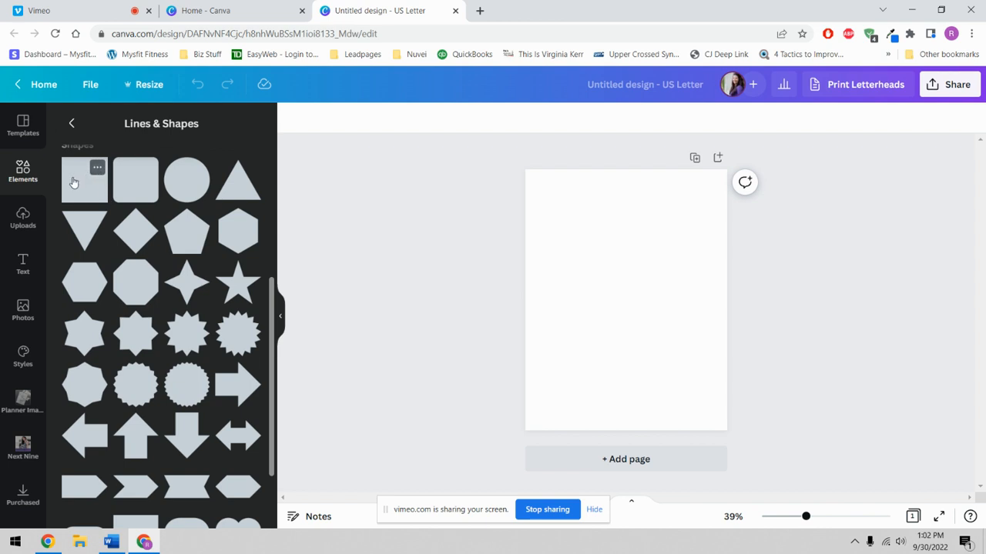
{"action": "left_click", "coordinate": [86, 183]}
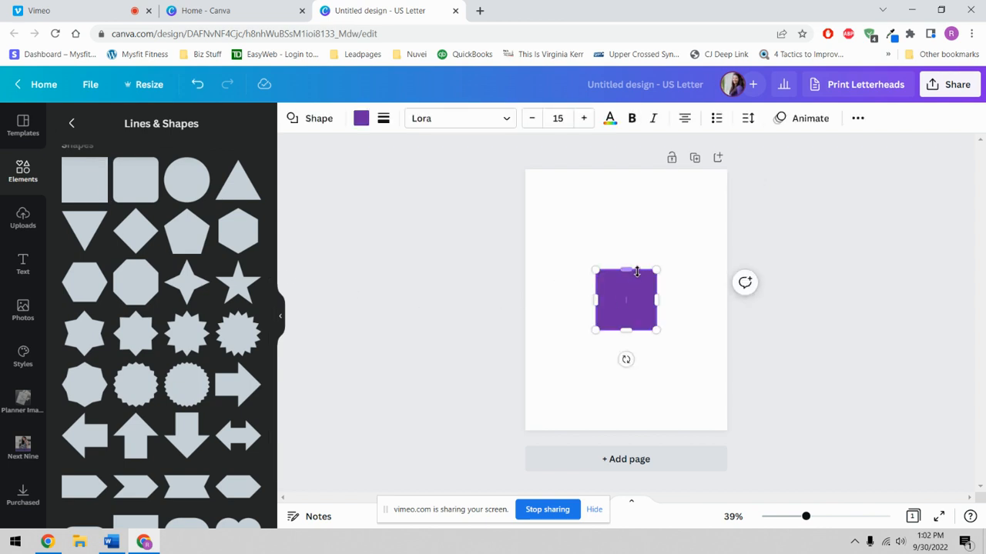
- Make the square slightly taller, move it upper left, and give it a thick black border (weight 21)
{"action": "left_click_drag", "start_coordinate": [632, 245], "coordinate": [625, 264]}
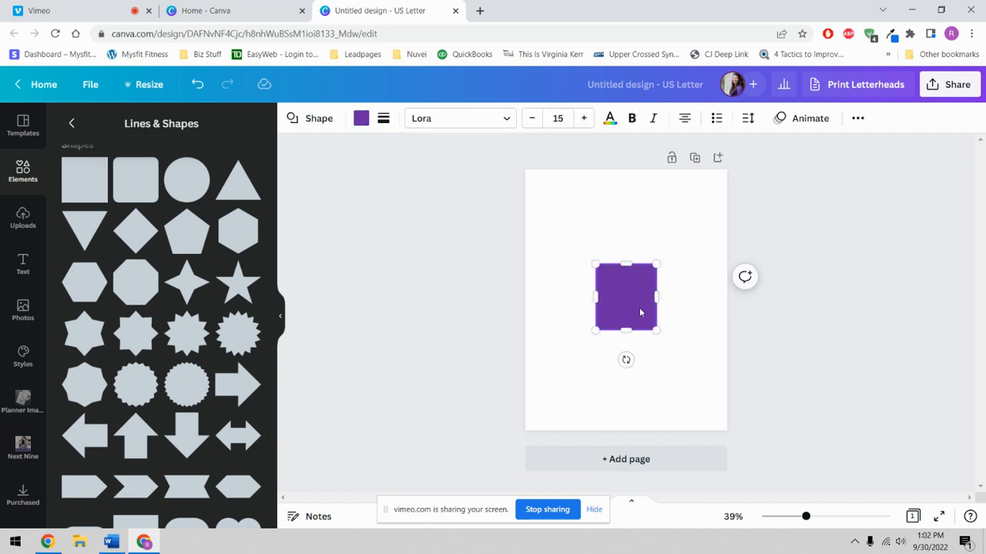
{"action": "left_click_drag", "start_coordinate": [640, 312], "coordinate": [619, 259]}
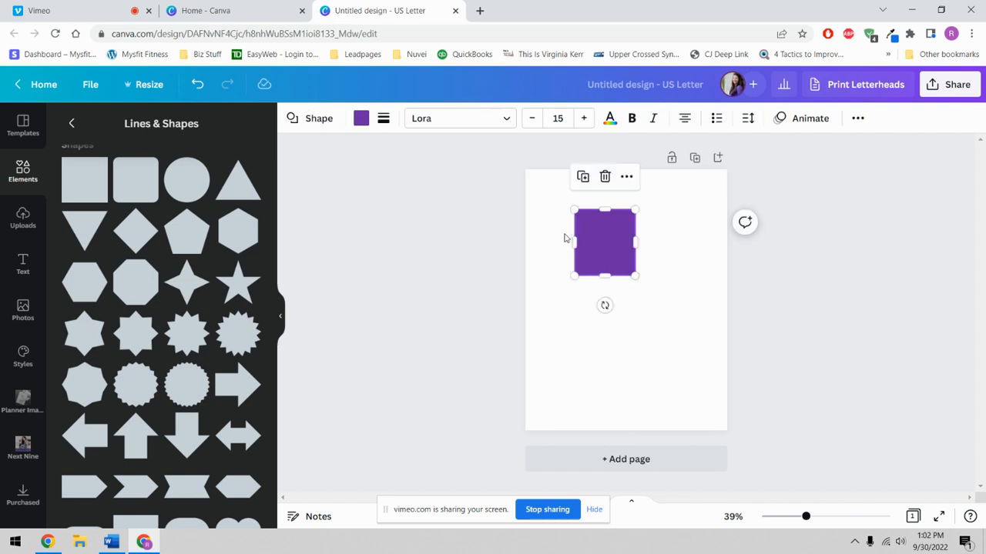
{"action": "left_click", "coordinate": [384, 121]}
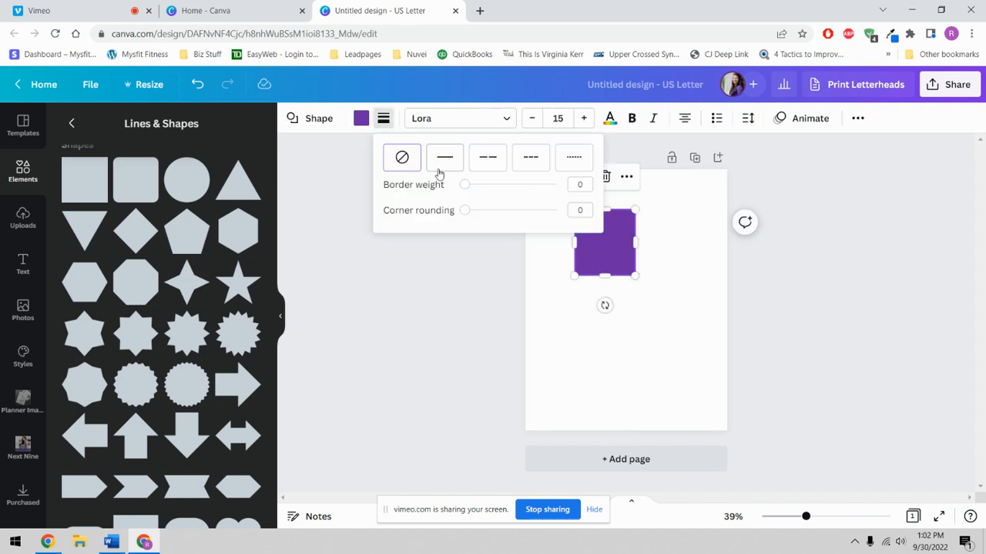
{"action": "mouse_move", "coordinate": [463, 189]}
{"action": "left_mouse_down"}
{"action": "mouse_move", "coordinate": [504, 189]}
{"action": "mouse_move", "coordinate": [479, 192]}
{"action": "left_mouse_up"}
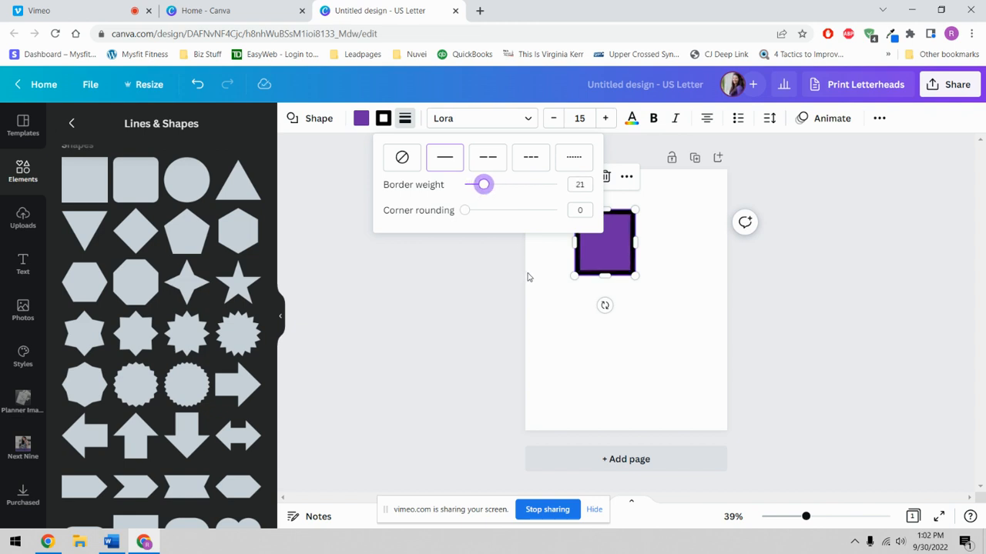
- Fill the square with white, then bring up its border colour and border style settings
{"action": "left_click", "coordinate": [361, 120]}
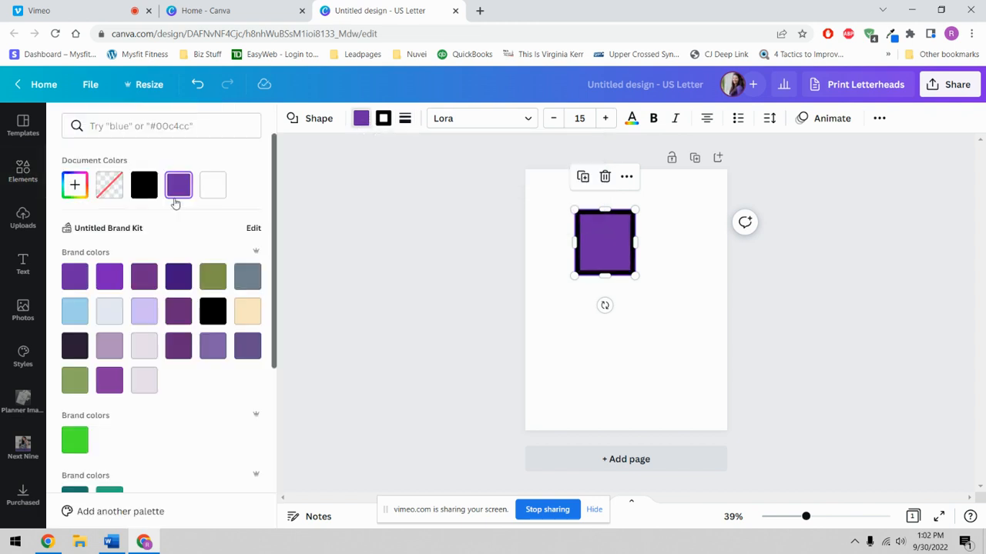
{"action": "left_click", "coordinate": [214, 185]}
{"action": "left_click", "coordinate": [607, 336]}
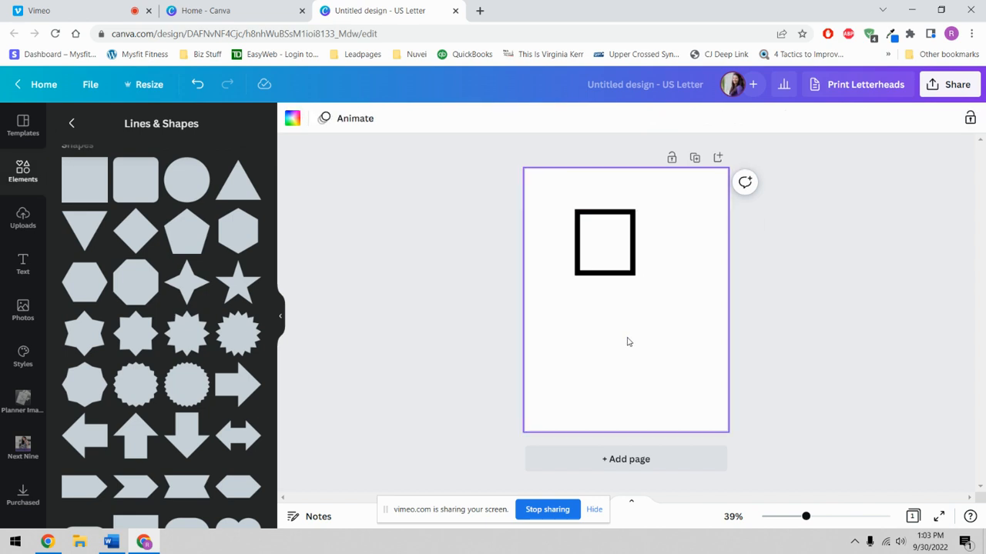
{"action": "left_click", "coordinate": [604, 253]}
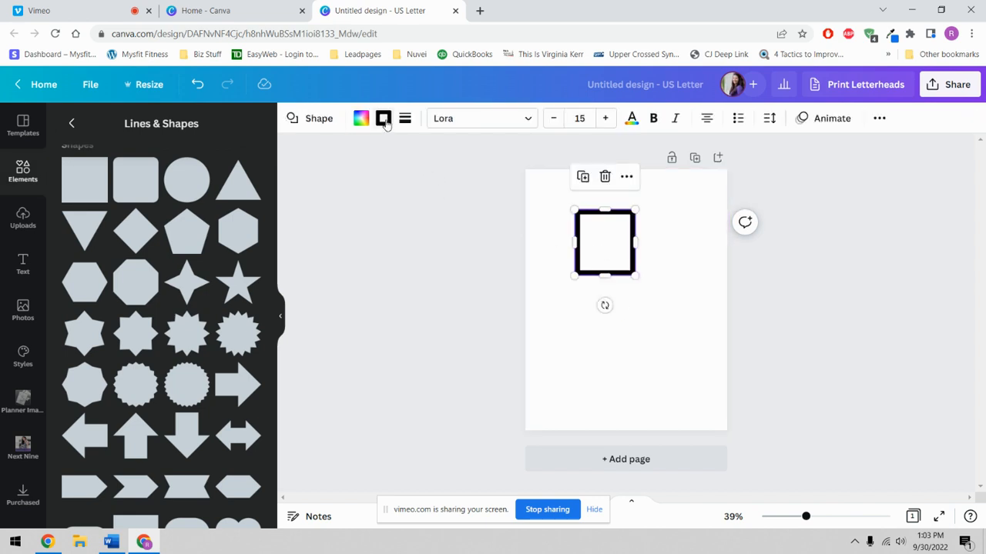
{"action": "left_click", "coordinate": [384, 120]}
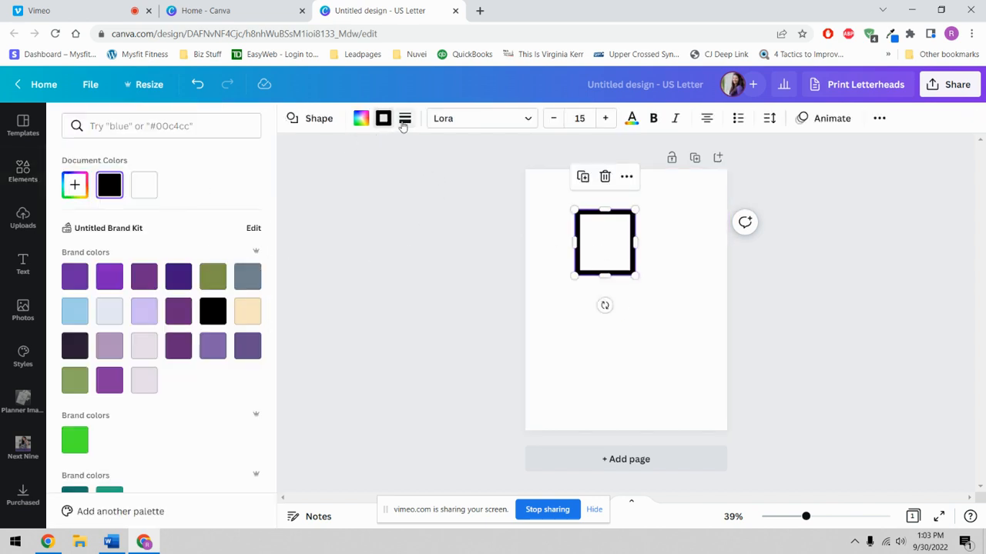
{"action": "left_click", "coordinate": [404, 119]}
- Round the square's corners, move it down-right, and switch its border to thicker short dashes
{"action": "left_click_drag", "start_coordinate": [489, 212], "coordinate": [524, 231]}
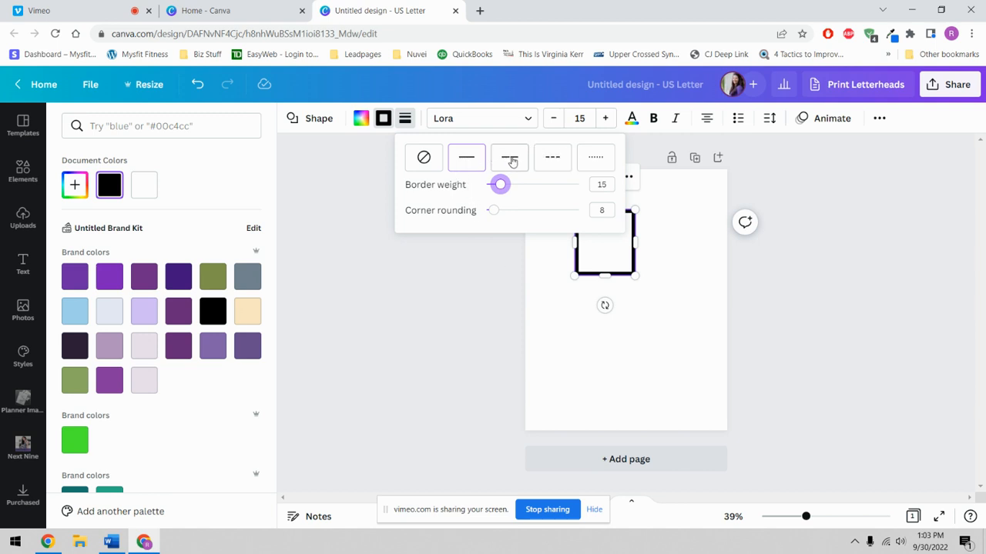
{"action": "left_click_drag", "start_coordinate": [606, 285], "coordinate": [618, 329]}
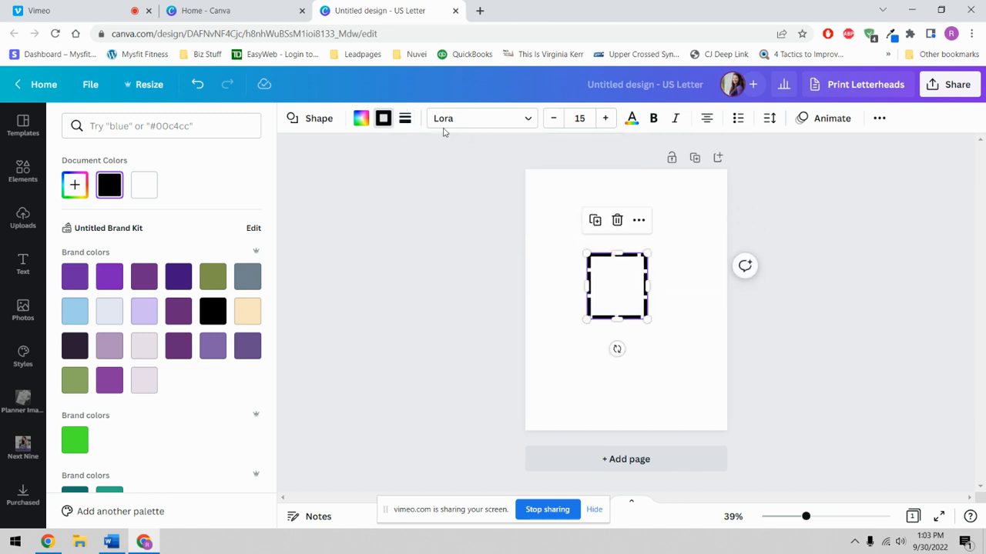
{"action": "left_click", "coordinate": [406, 119]}
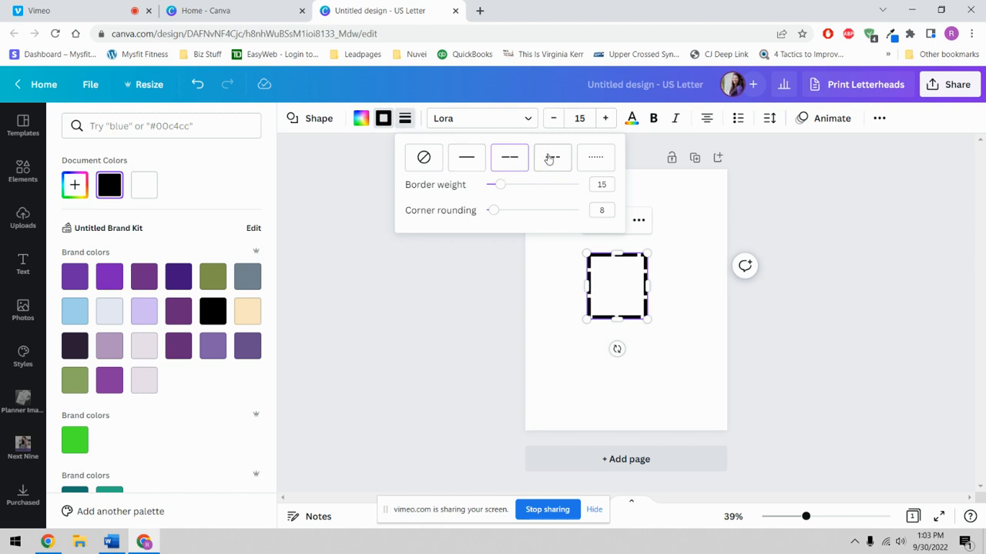
{"action": "left_click", "coordinate": [551, 159]}
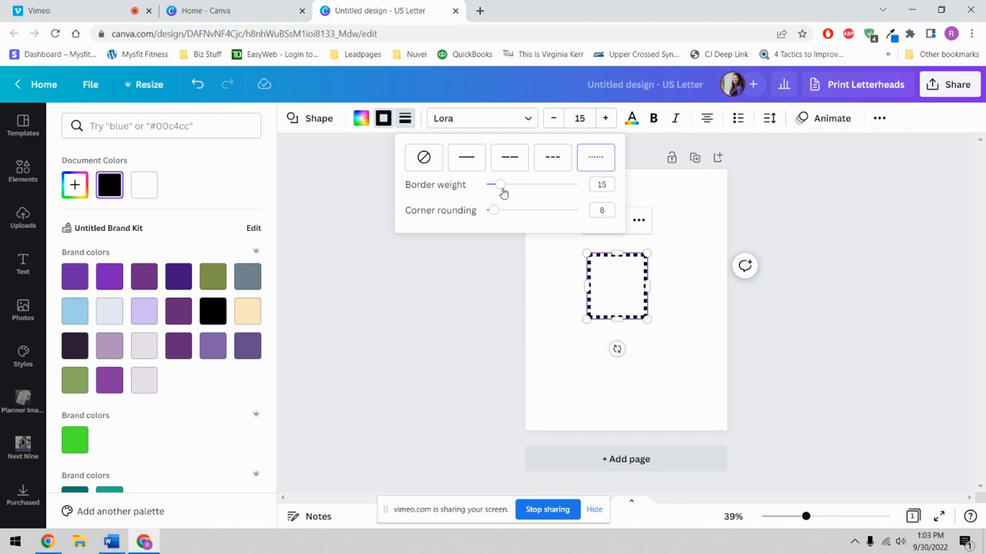
{"action": "left_click_drag", "start_coordinate": [503, 192], "coordinate": [506, 193]}
{"action": "left_click", "coordinate": [609, 306]}
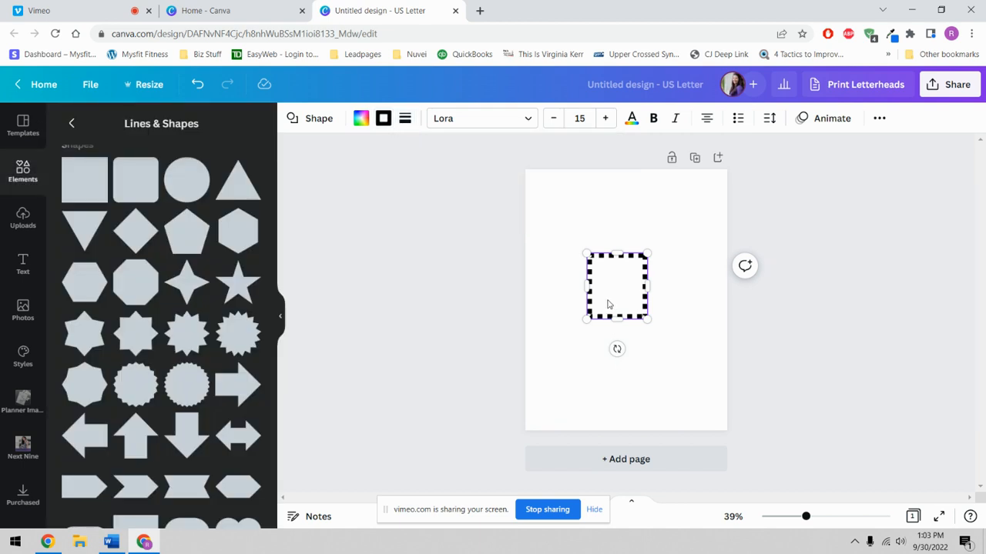
- Delete the trial square from the page
{"action": "left_click", "coordinate": [658, 314]}
{"action": "left_click", "coordinate": [640, 290]}
{"action": "key", "text": "Delete"}
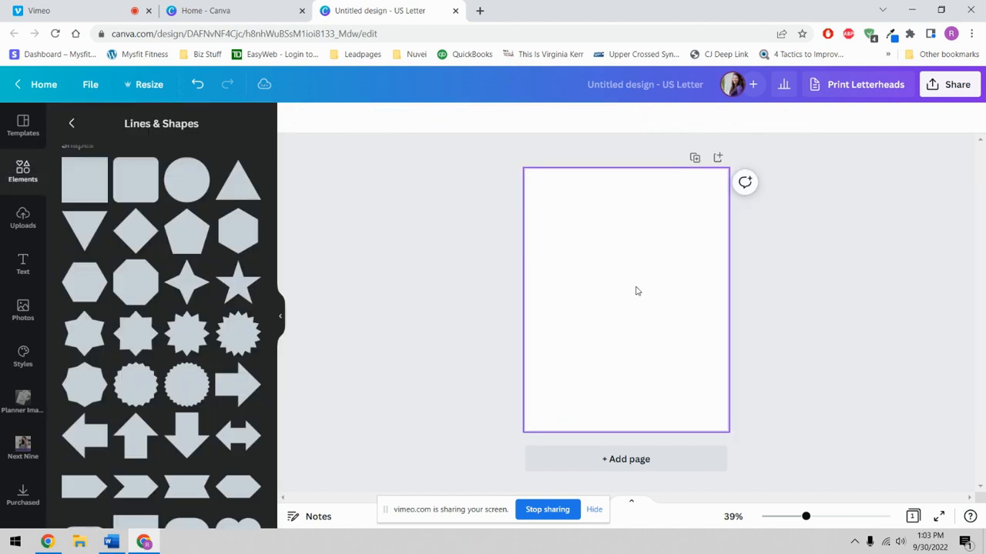
- Add the purple square outline from Other Shapes, move it top-left, and size it to about 4.6 by 4.6
{"action": "scroll", "coordinate": [189, 308], "scroll_direction": "down", "scroll_amount": 8}
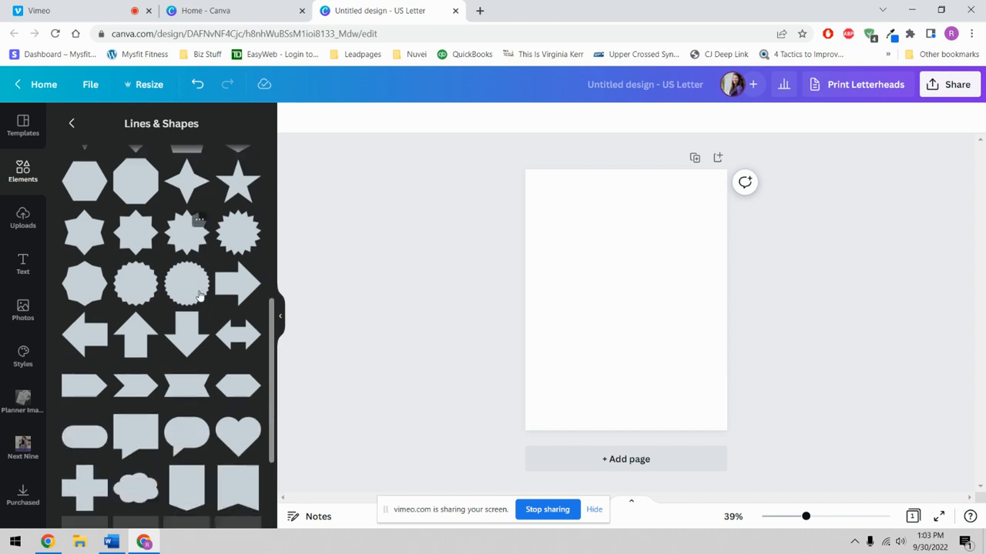
{"action": "scroll", "coordinate": [170, 347], "scroll_direction": "down", "scroll_amount": 2}
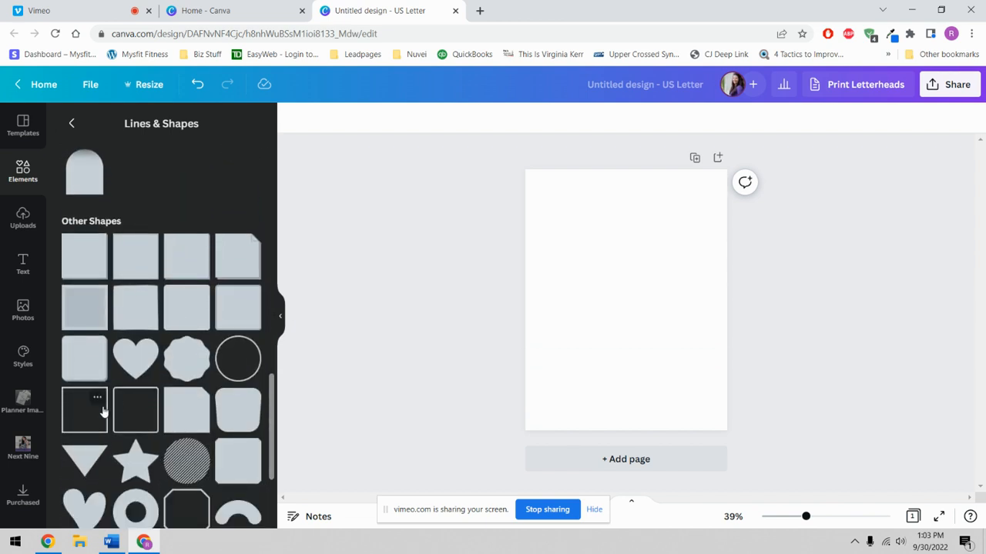
{"action": "left_click", "coordinate": [72, 425]}
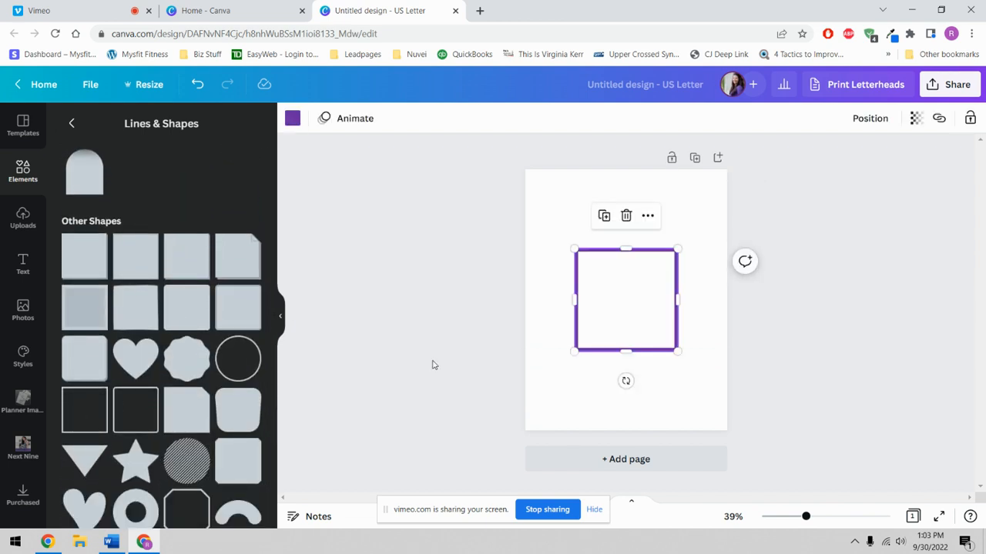
{"action": "left_click_drag", "start_coordinate": [644, 313], "coordinate": [617, 250]}
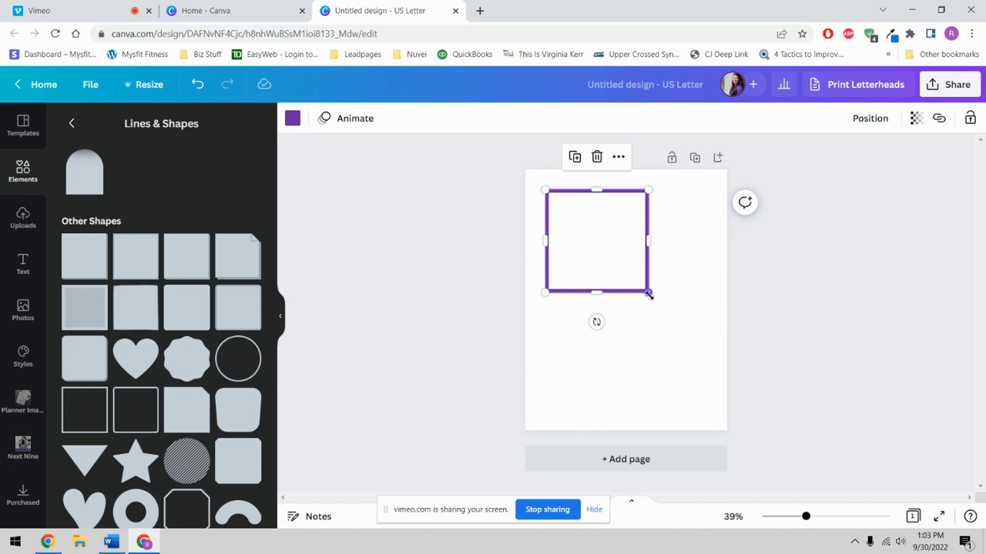
{"action": "mouse_move", "coordinate": [648, 292]}
{"action": "left_mouse_down"}
{"action": "mouse_move", "coordinate": [675, 319]}
{"action": "mouse_move", "coordinate": [653, 303]}
{"action": "left_mouse_up"}
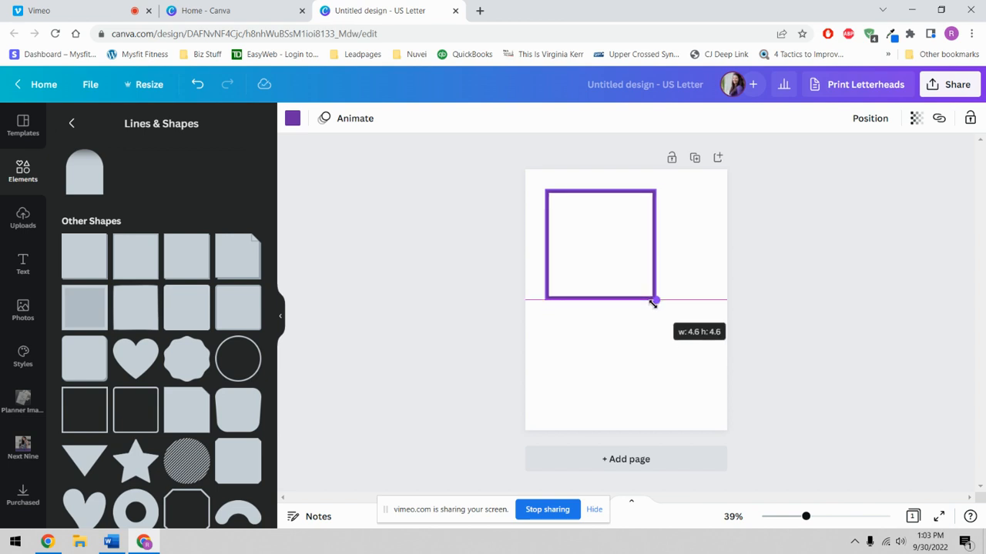
- Shrink the square to 1.5 x 1.5, then flatten it into a roughly 1.5 by 0.6 rectangle
{"action": "left_click_drag", "start_coordinate": [653, 305], "coordinate": [568, 242]}
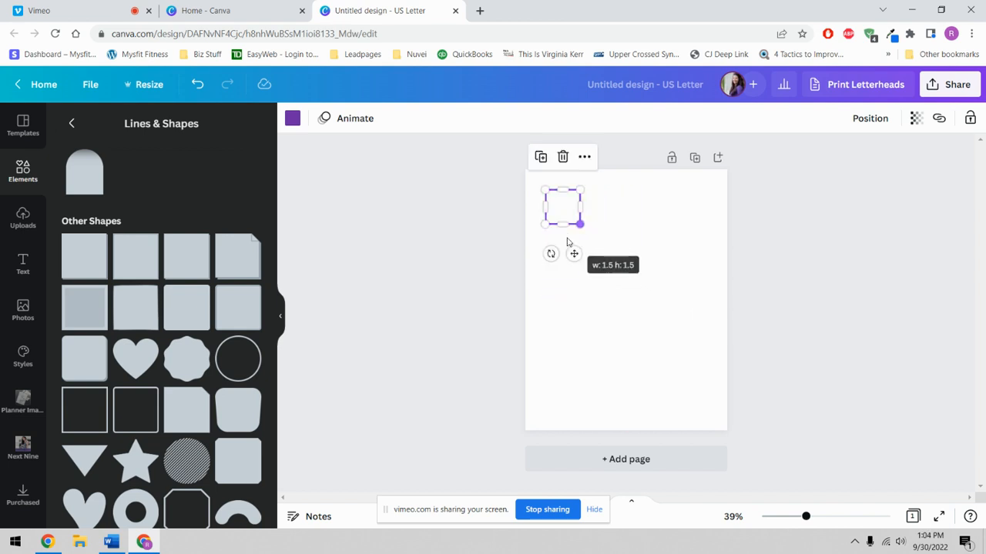
{"action": "left_click", "coordinate": [640, 233]}
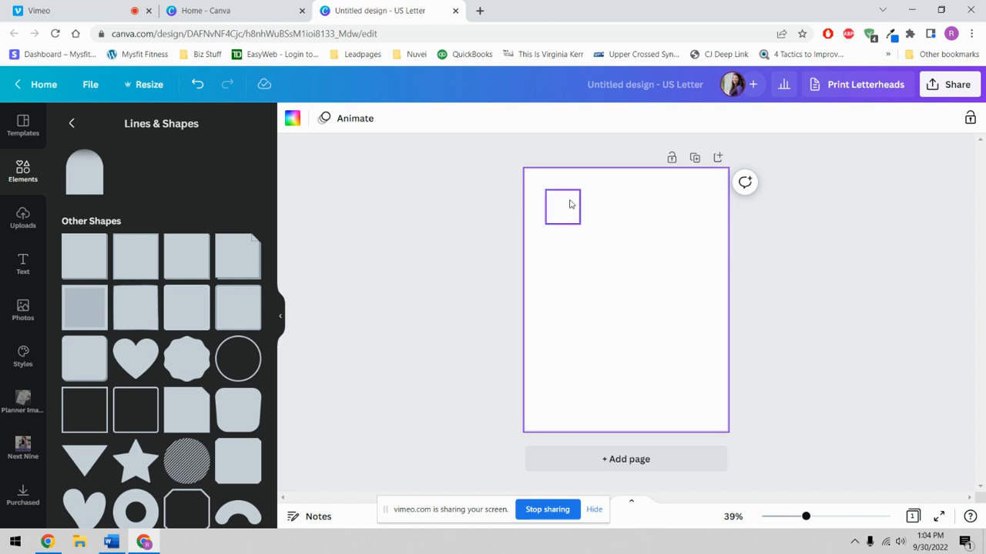
{"action": "left_click", "coordinate": [570, 204]}
{"action": "left_click_drag", "start_coordinate": [563, 223], "coordinate": [563, 200]}
{"action": "left_click", "coordinate": [623, 228]}
- Copy and paste the rectangle, place the copy below the first, and make it slightly taller
{"action": "left_click", "coordinate": [570, 198]}
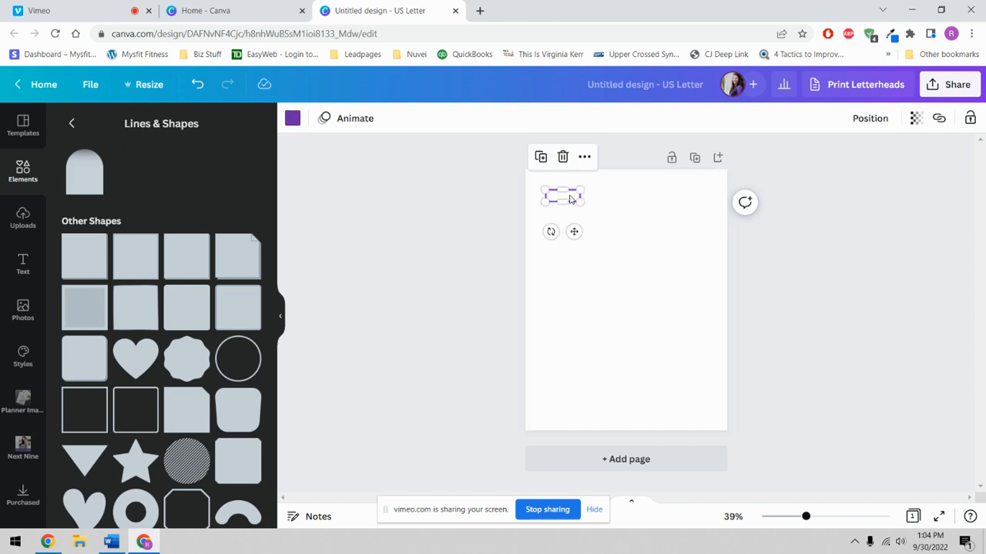
{"action": "right_click", "coordinate": [571, 199]}
{"action": "left_click", "coordinate": [583, 222]}
{"action": "right_click", "coordinate": [580, 220]}
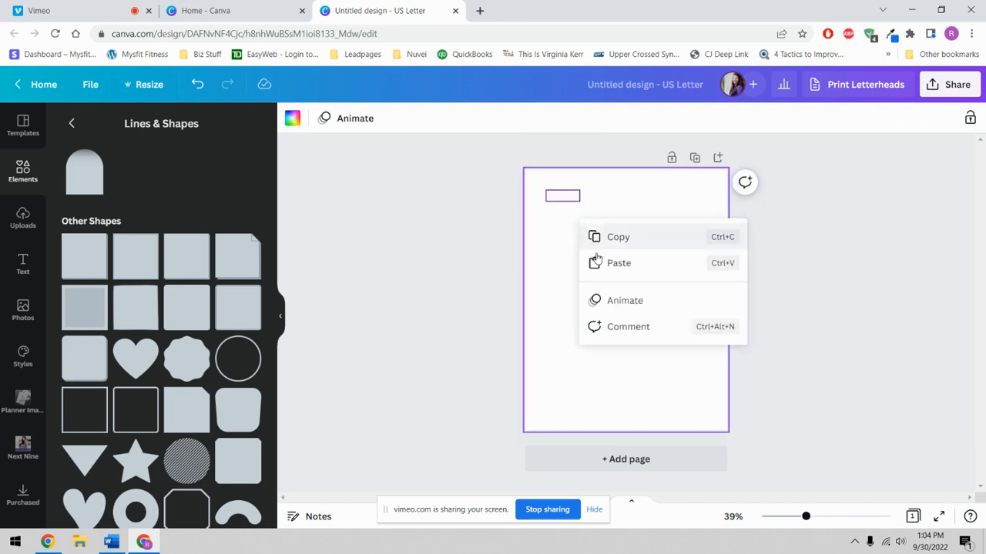
{"action": "left_click", "coordinate": [594, 260]}
{"action": "left_click_drag", "start_coordinate": [580, 236], "coordinate": [577, 248]}
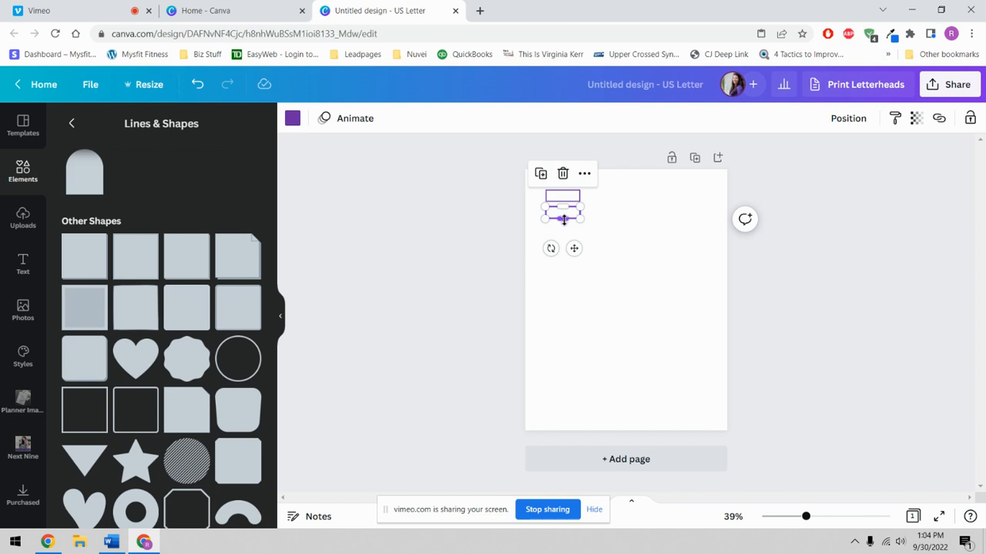
{"action": "left_click_drag", "start_coordinate": [564, 221], "coordinate": [564, 223]}
{"action": "left_click", "coordinate": [630, 212]}
- Paste a third rectangle below the others, spaced 0.188 apart and aligned to their left edge
{"action": "right_click", "coordinate": [566, 213]}
{"action": "left_click", "coordinate": [593, 224]}
{"action": "right_click", "coordinate": [567, 217]}
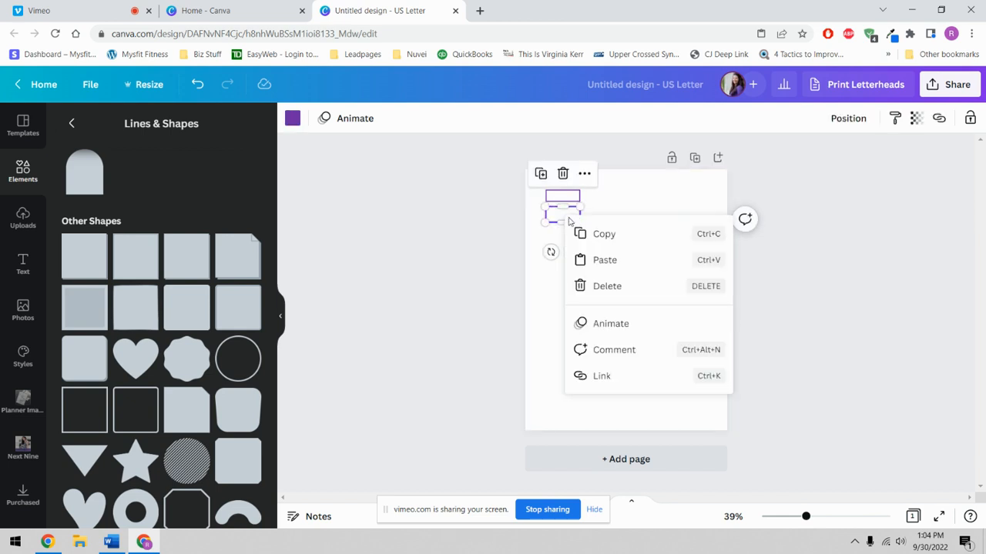
{"action": "left_click", "coordinate": [585, 256]}
{"action": "left_click_drag", "start_coordinate": [568, 225], "coordinate": [570, 240]}
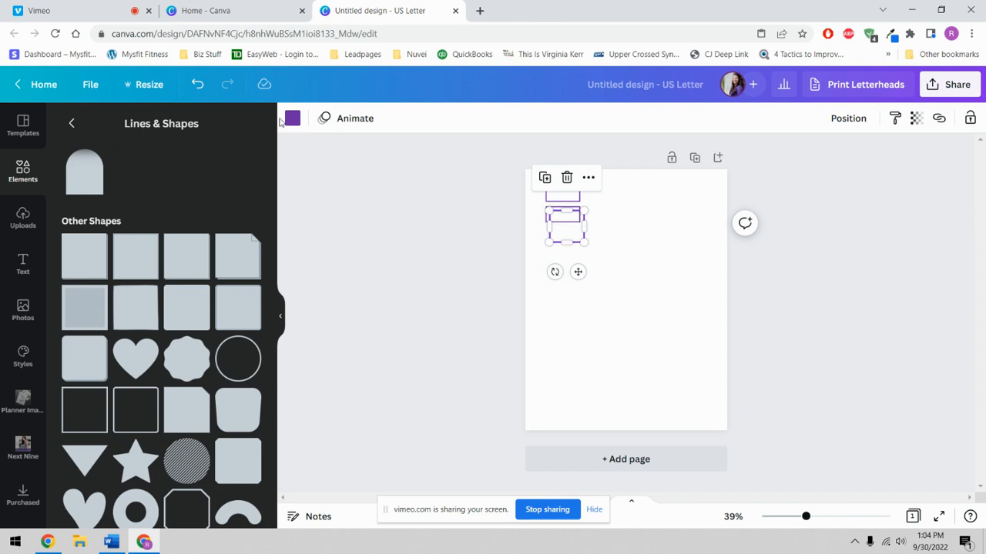
{"action": "left_click", "coordinate": [198, 84]}
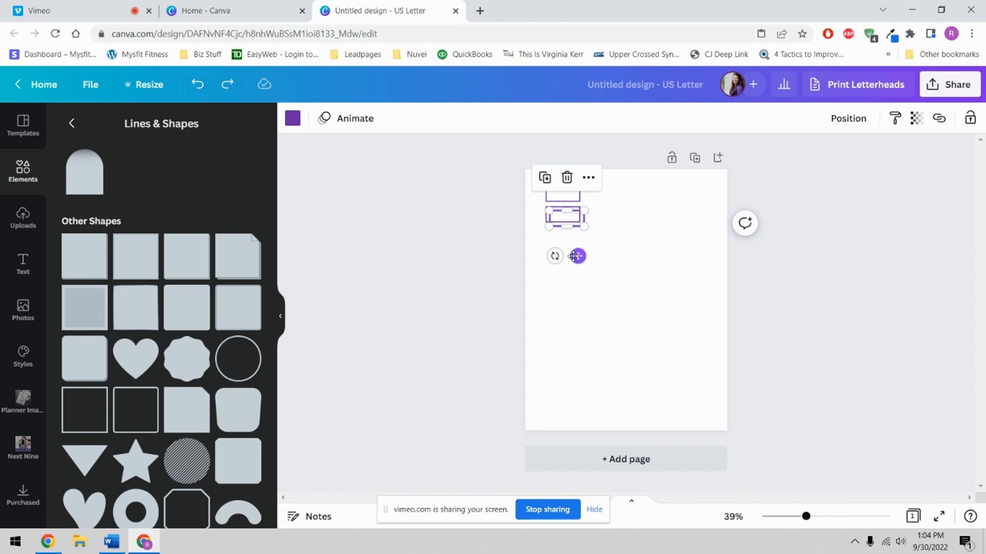
{"action": "left_click_drag", "start_coordinate": [576, 256], "coordinate": [572, 276]}
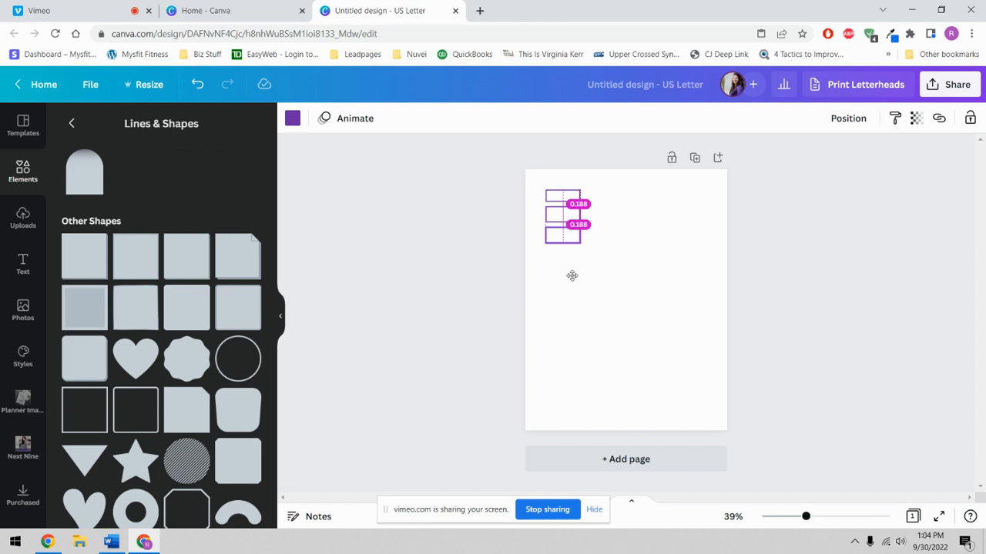
{"action": "mouse_move", "coordinate": [571, 276]}
{"action": "left_mouse_down"}
{"action": "mouse_move", "coordinate": [557, 272]}
{"action": "mouse_move", "coordinate": [584, 275]}
{"action": "left_mouse_up"}
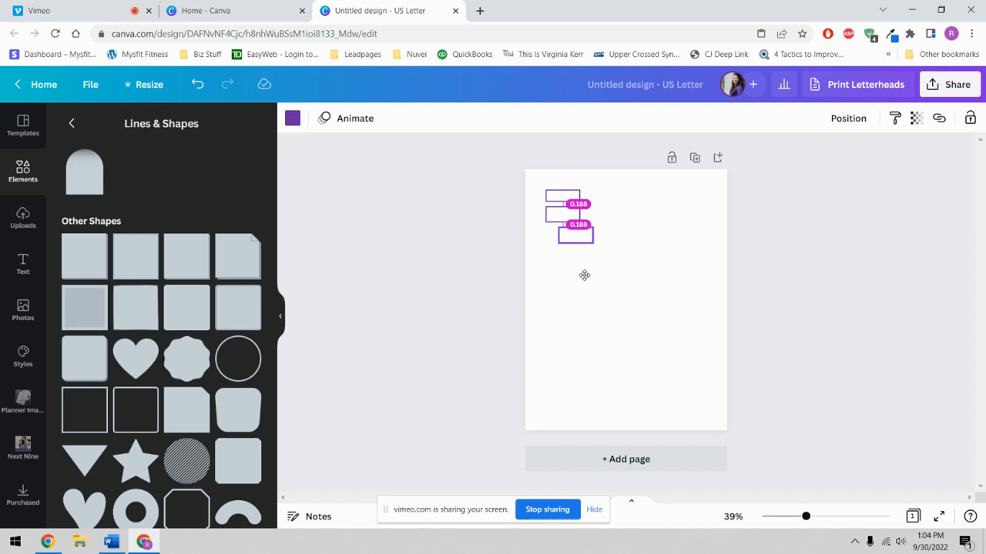
{"action": "left_click_drag", "start_coordinate": [584, 275], "coordinate": [569, 274]}
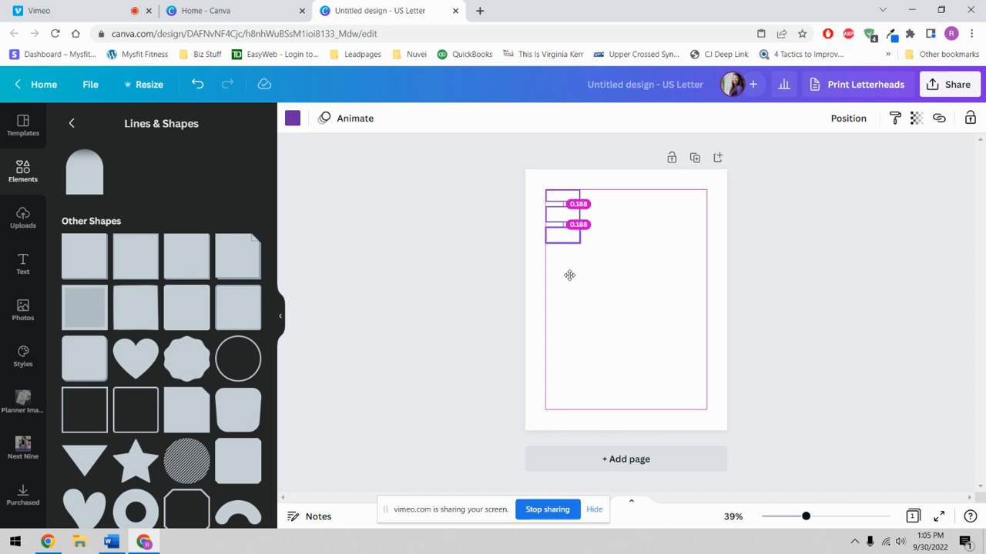
- Stretch the third rectangle taller
{"action": "left_click_drag", "start_coordinate": [569, 275], "coordinate": [570, 275]}
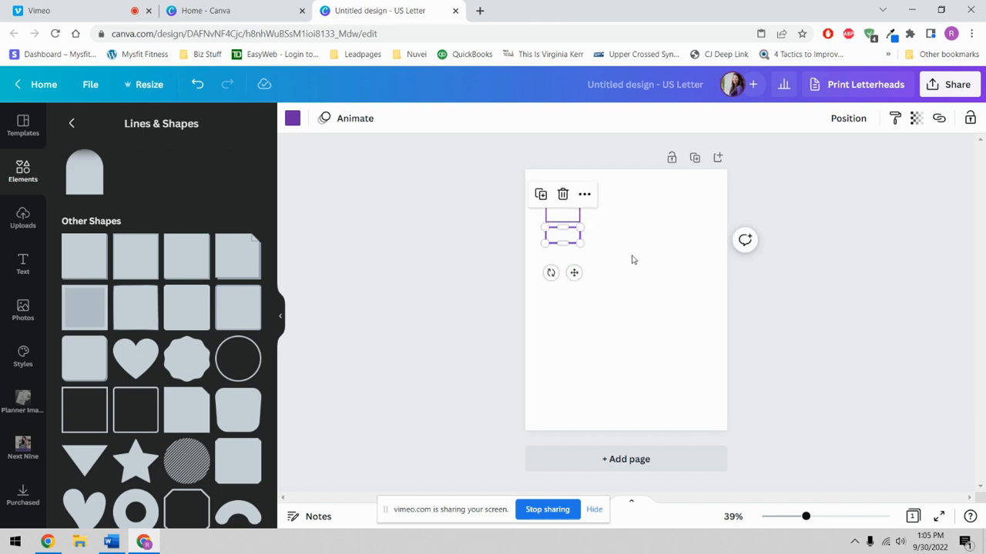
{"action": "left_click", "coordinate": [632, 258]}
{"action": "left_click", "coordinate": [551, 236]}
{"action": "left_click_drag", "start_coordinate": [563, 245], "coordinate": [568, 255]}
{"action": "left_click", "coordinate": [620, 251]}
{"action": "left_click", "coordinate": [561, 242]}
- Duplicate the third rectangle and place the copy evenly spaced beneath it
{"action": "right_click", "coordinate": [561, 242]}
{"action": "left_click", "coordinate": [562, 243]}
{"action": "right_click", "coordinate": [565, 247]}
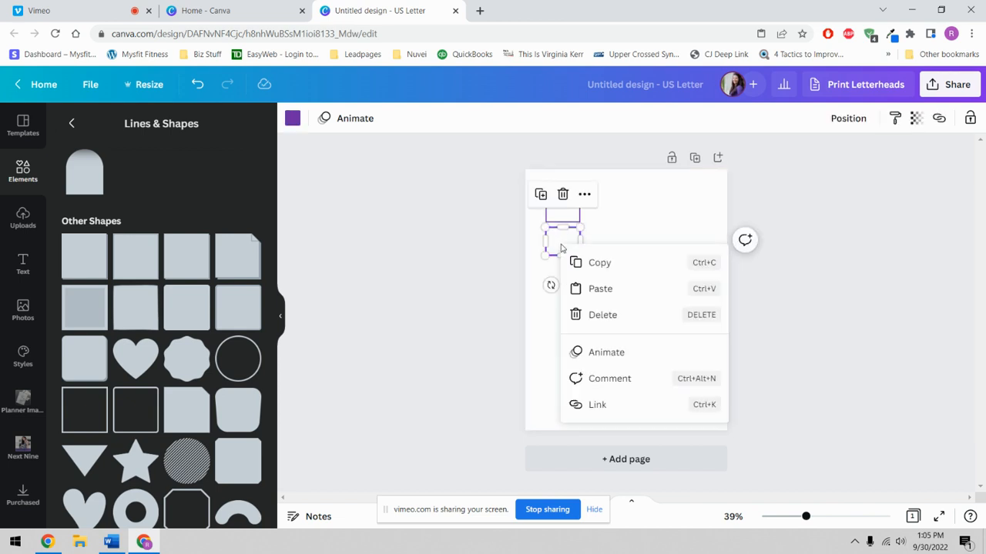
{"action": "left_click", "coordinate": [573, 297]}
{"action": "left_click_drag", "start_coordinate": [566, 245], "coordinate": [566, 282]}
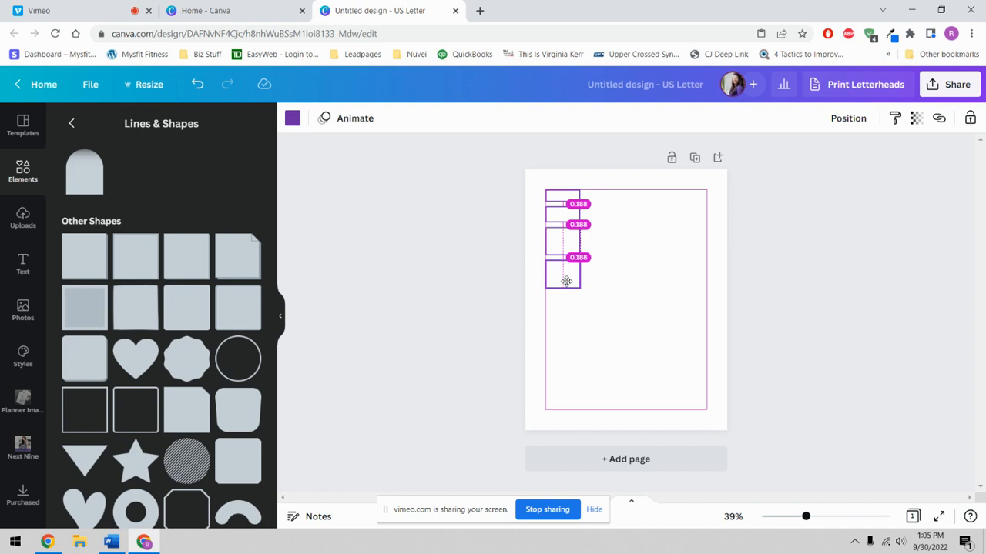
{"action": "left_click_drag", "start_coordinate": [566, 282], "coordinate": [561, 294]}
{"action": "left_click", "coordinate": [624, 283]}
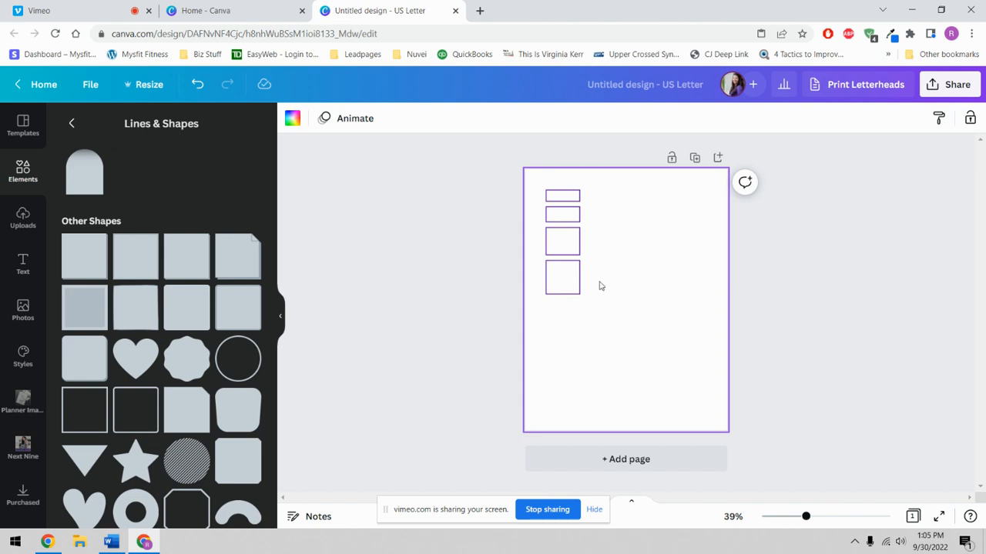
- Duplicate the bottom square and move the copy below the stack
{"action": "left_click", "coordinate": [567, 276]}
{"action": "right_click", "coordinate": [566, 277]}
{"action": "left_click", "coordinate": [586, 291]}
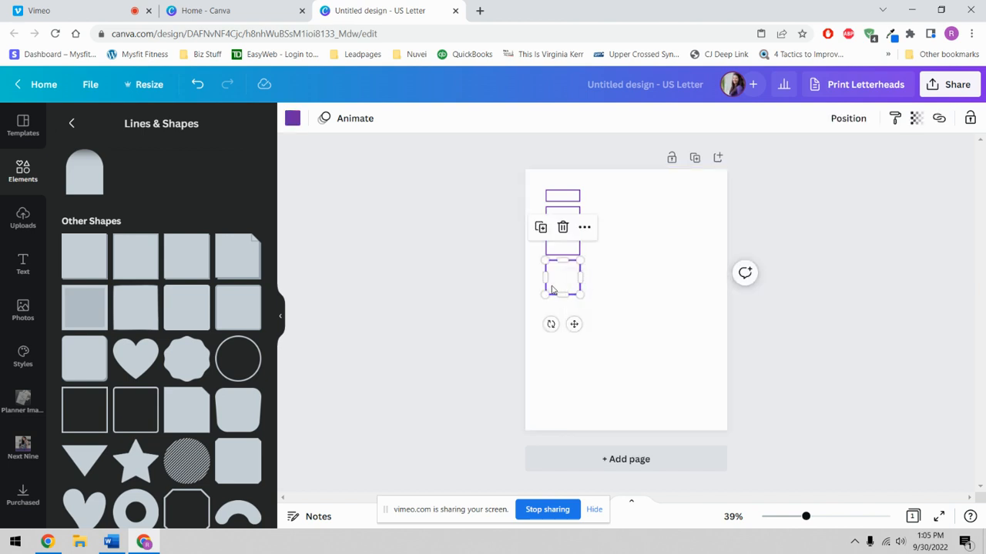
{"action": "right_click", "coordinate": [551, 290]}
{"action": "left_click", "coordinate": [561, 333]}
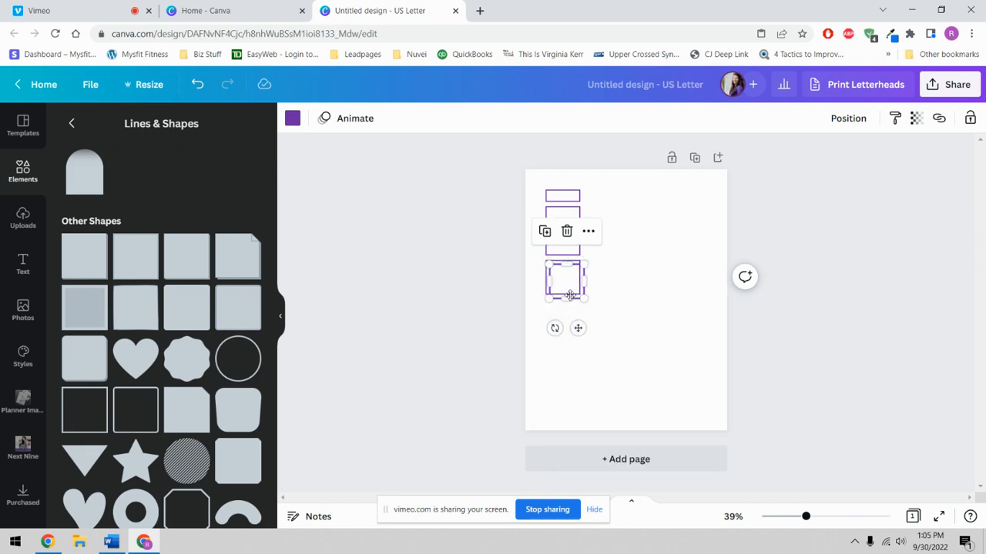
{"action": "left_click_drag", "start_coordinate": [569, 285], "coordinate": [564, 359]}
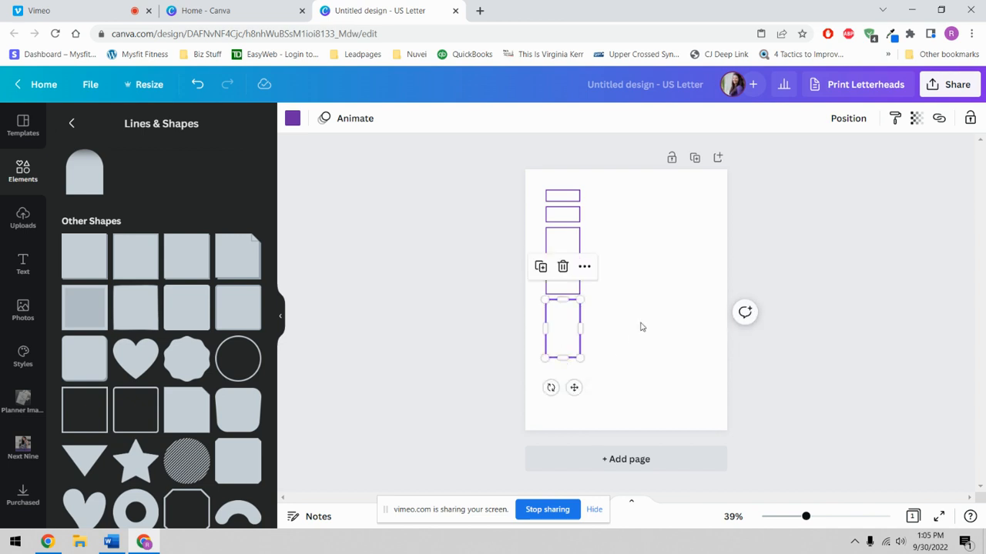
- Paste one more copy of the bottom box and enlarge it into a wider 2.9-by-2.5 box
{"action": "left_click", "coordinate": [641, 327]}
{"action": "left_click", "coordinate": [577, 327]}
{"action": "right_click", "coordinate": [555, 324]}
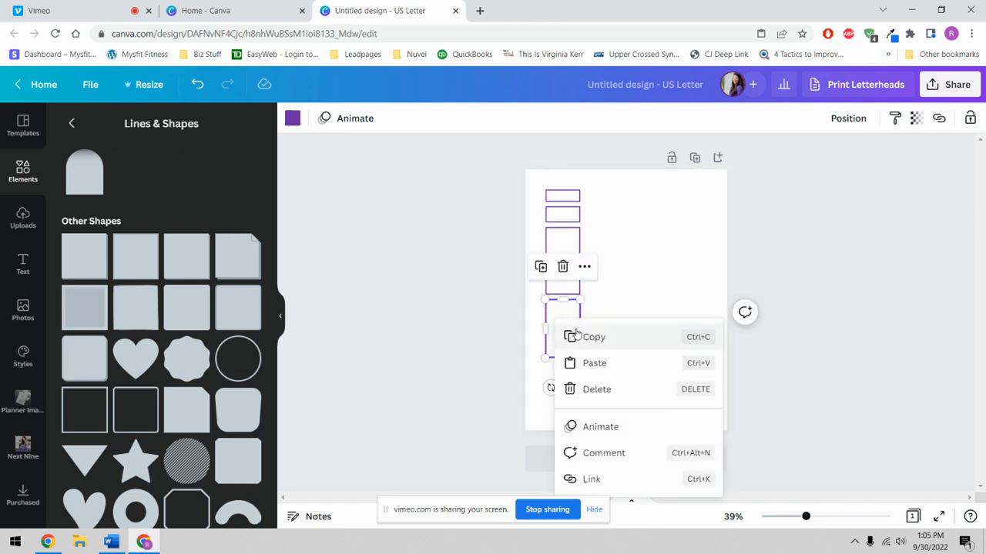
{"action": "left_click", "coordinate": [574, 333]}
{"action": "right_click", "coordinate": [570, 329]}
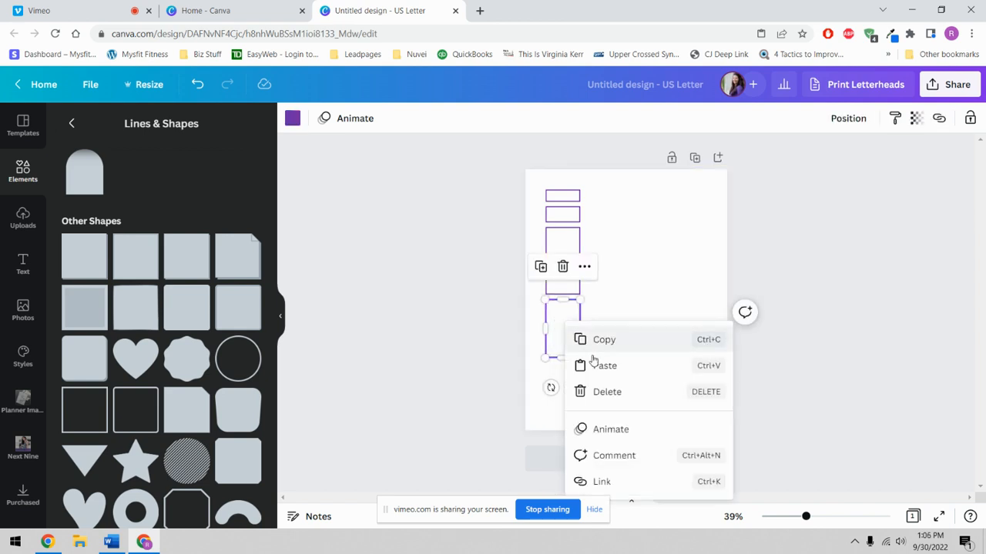
{"action": "left_click", "coordinate": [593, 362]}
{"action": "left_click_drag", "start_coordinate": [563, 330], "coordinate": [596, 385]}
{"action": "left_click", "coordinate": [688, 400]}
{"action": "left_click", "coordinate": [693, 312]}
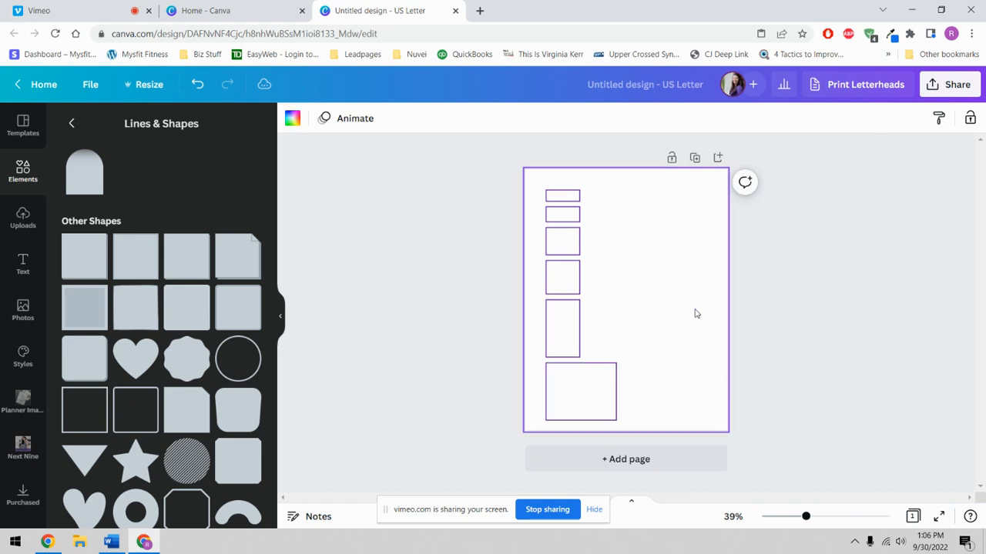
- Paste a box beside the top of the column and stretch it into a tall rectangle
{"action": "right_click", "coordinate": [627, 234]}
{"action": "left_click", "coordinate": [647, 282]}
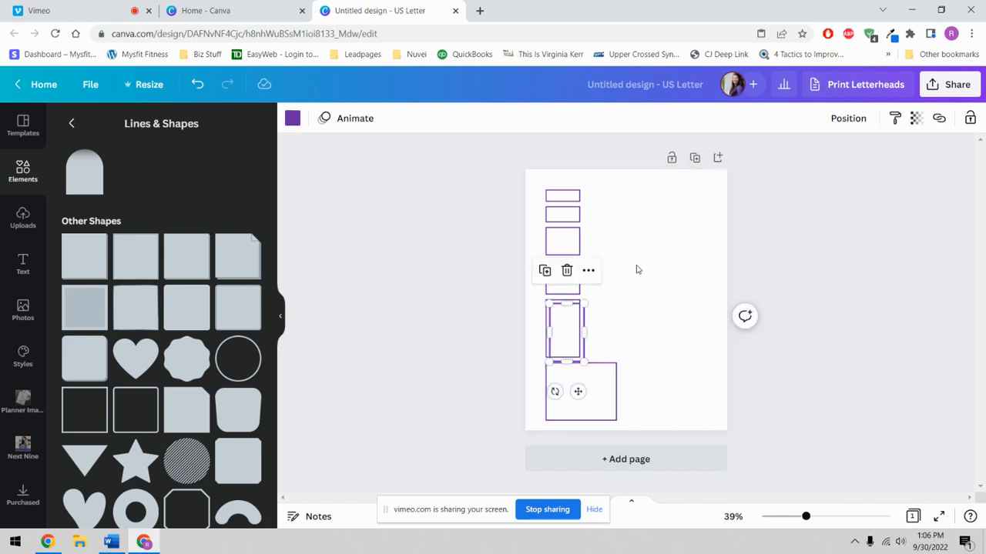
{"action": "left_click_drag", "start_coordinate": [563, 334], "coordinate": [600, 218]}
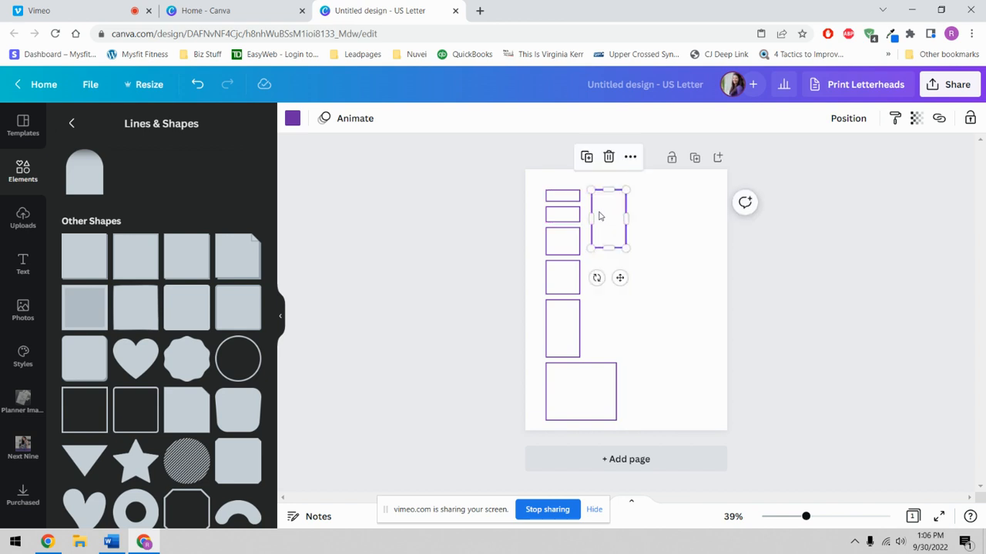
{"action": "left_click_drag", "start_coordinate": [610, 246], "coordinate": [613, 308]}
- Duplicate the tall box to its right and stretch the copy down to height 6.7
{"action": "right_click", "coordinate": [614, 263]}
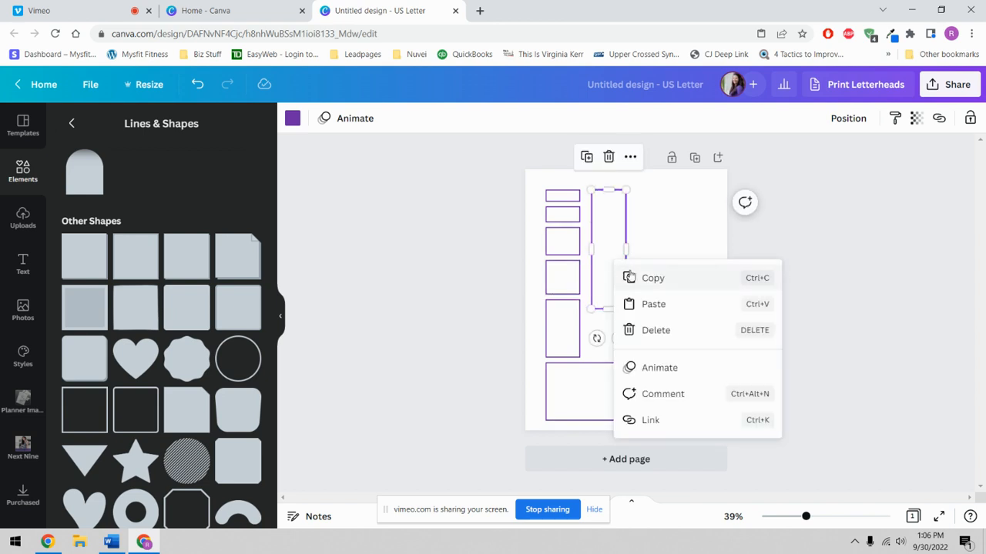
{"action": "left_click", "coordinate": [651, 269]}
{"action": "right_click", "coordinate": [617, 253]}
{"action": "left_click", "coordinate": [651, 297]}
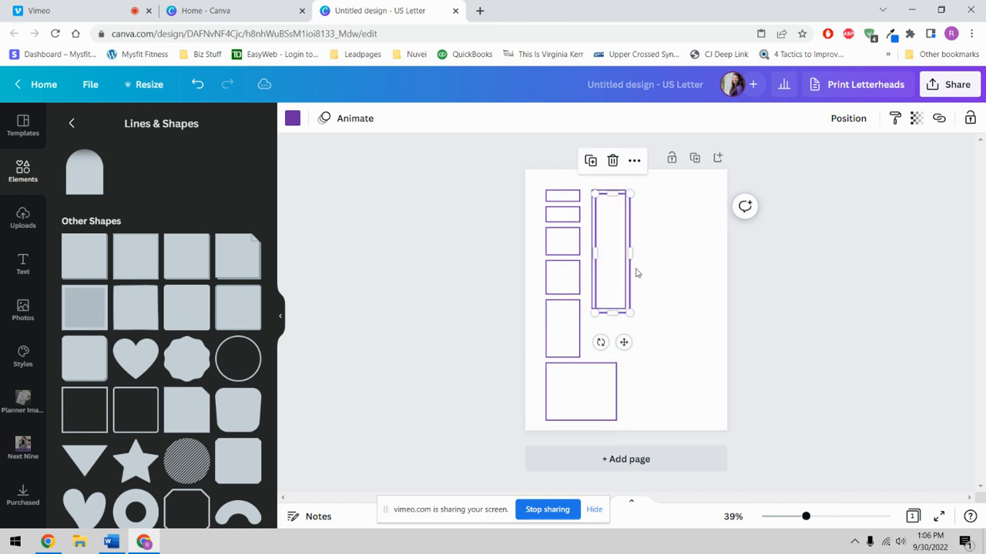
{"action": "left_click_drag", "start_coordinate": [610, 253], "coordinate": [642, 248]}
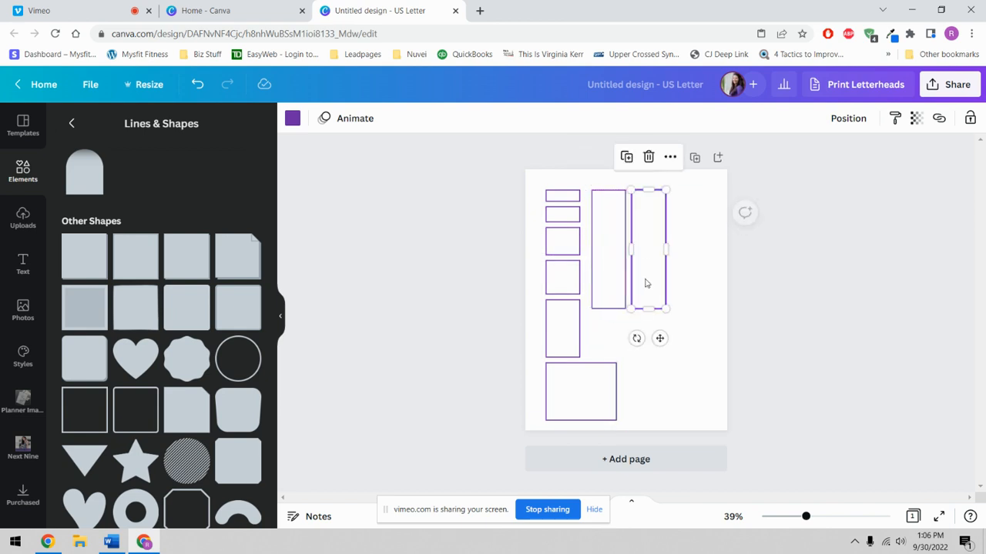
{"action": "left_click_drag", "start_coordinate": [648, 309], "coordinate": [658, 365]}
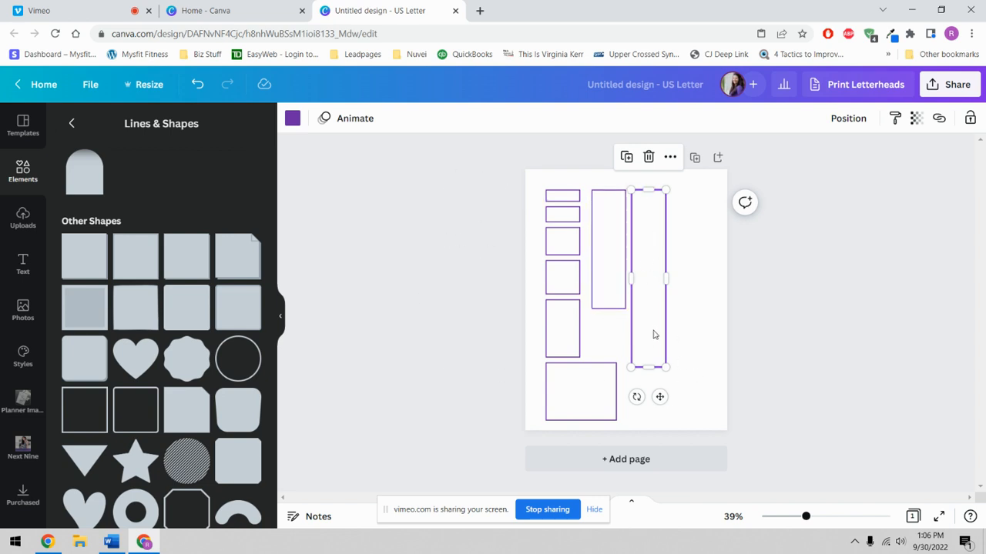
{"action": "left_click", "coordinate": [614, 241]}
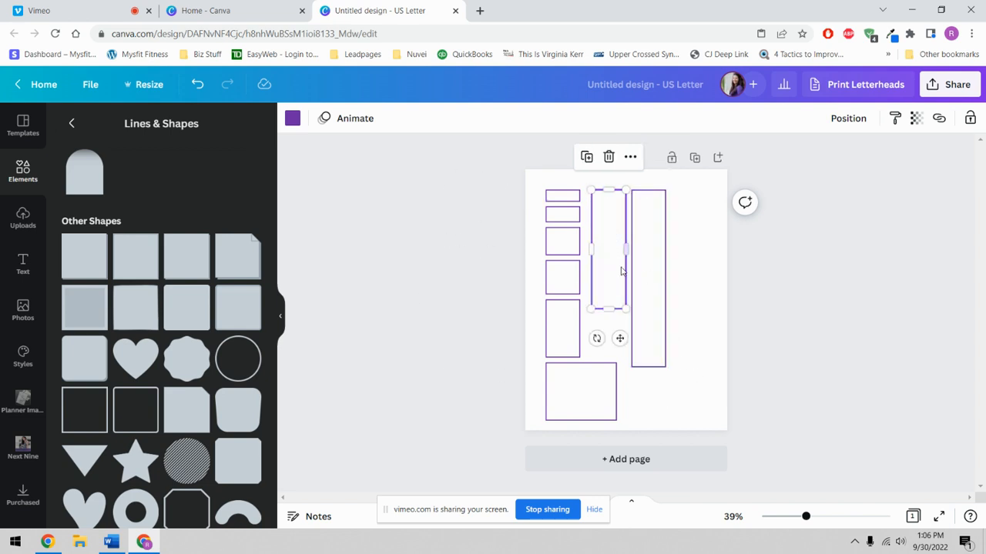
{"action": "left_click", "coordinate": [644, 277]}
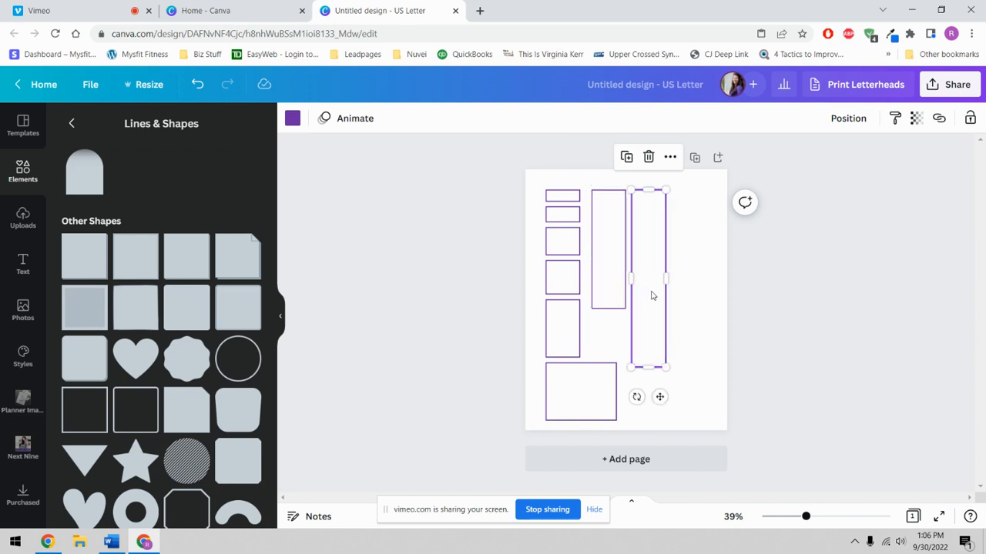
{"action": "left_click", "coordinate": [699, 200]}
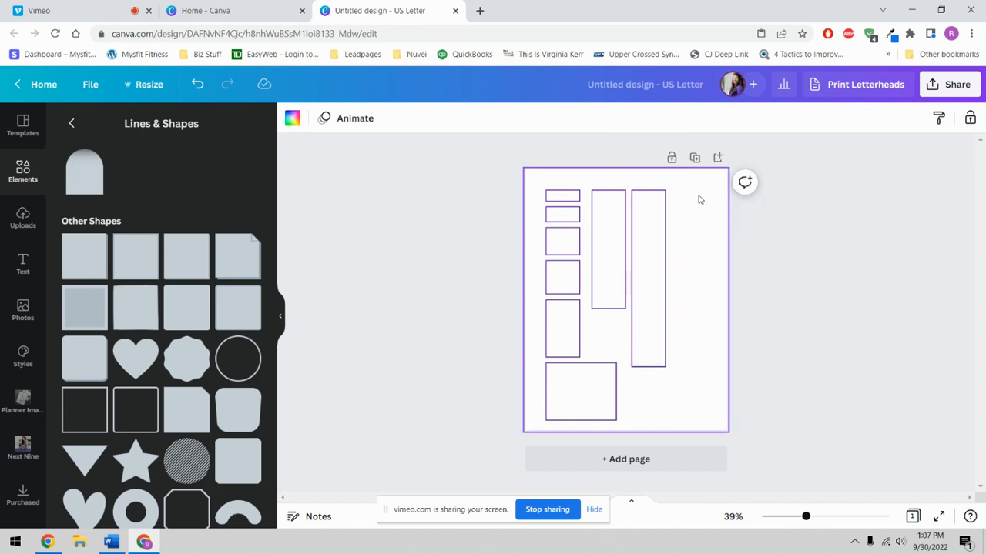
- Select all eight boxes and shift them slightly higher on the page
{"action": "left_click_drag", "start_coordinate": [700, 201], "coordinate": [551, 425]}
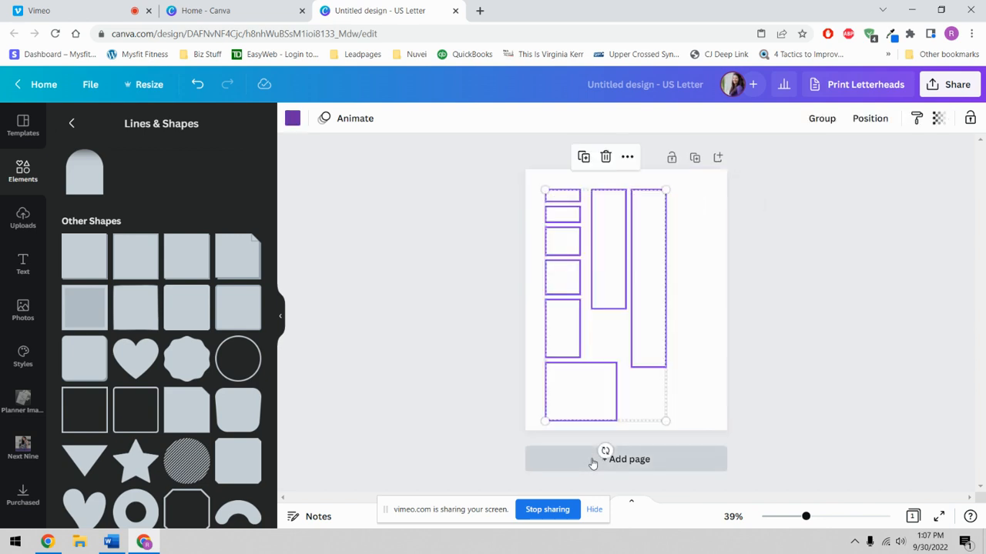
{"action": "left_click", "coordinate": [702, 252]}
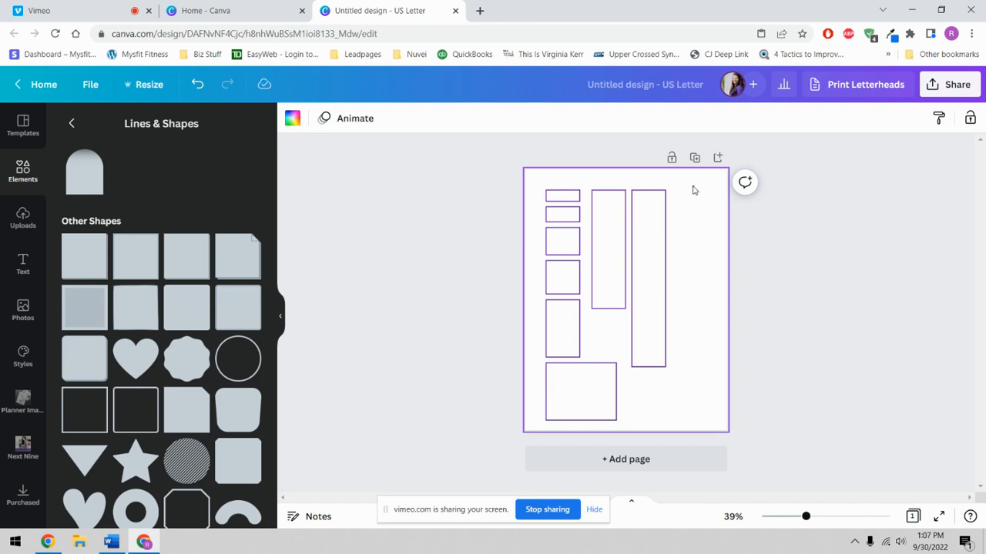
{"action": "left_click_drag", "start_coordinate": [693, 190], "coordinate": [541, 420]}
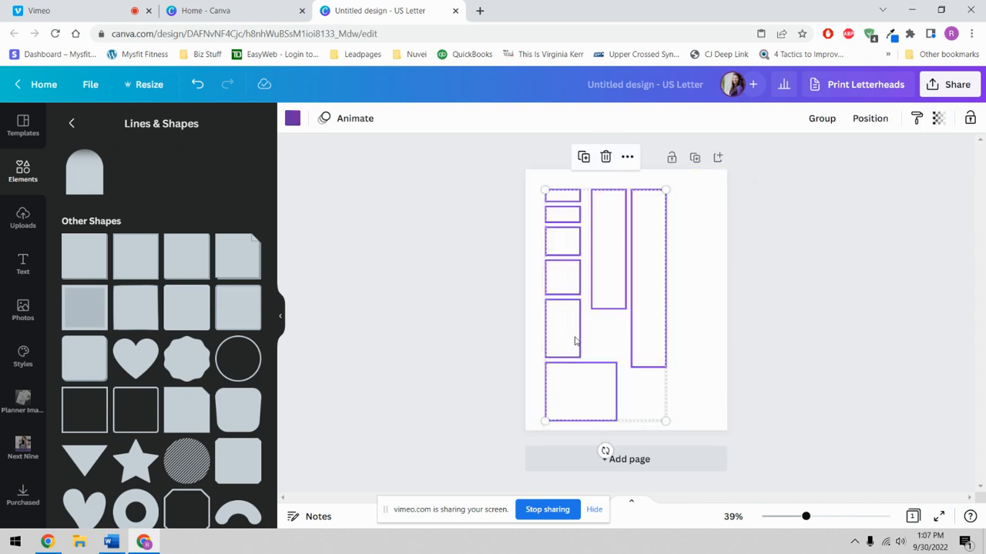
{"action": "mouse_move", "coordinate": [574, 341]}
{"action": "left_mouse_down"}
{"action": "mouse_move", "coordinate": [608, 307]}
{"action": "mouse_move", "coordinate": [578, 340]}
{"action": "mouse_move", "coordinate": [566, 327]}
{"action": "left_mouse_up"}
{"action": "left_click", "coordinate": [830, 252]}
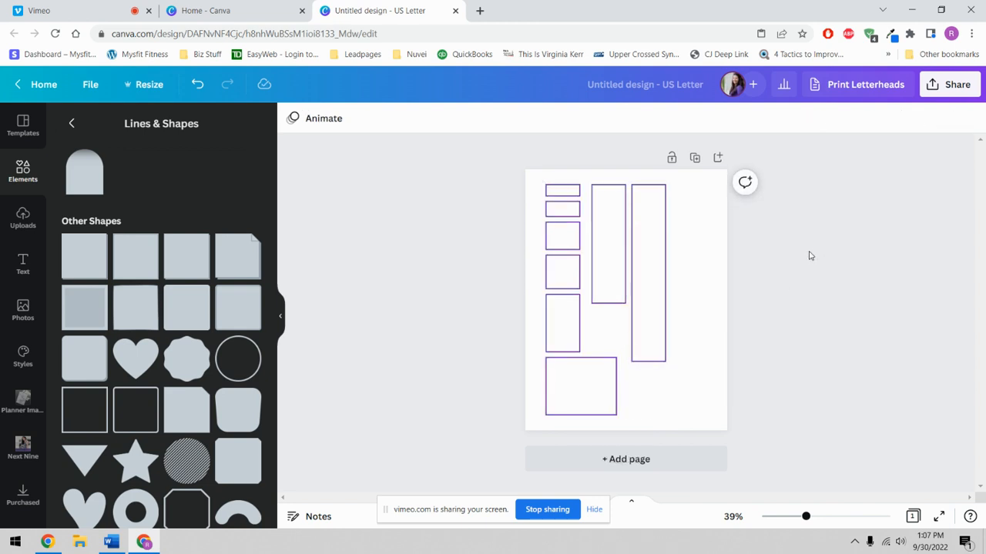
- Copy and paste the long tall box, placing the duplicate to its right
{"action": "right_click", "coordinate": [643, 249]}
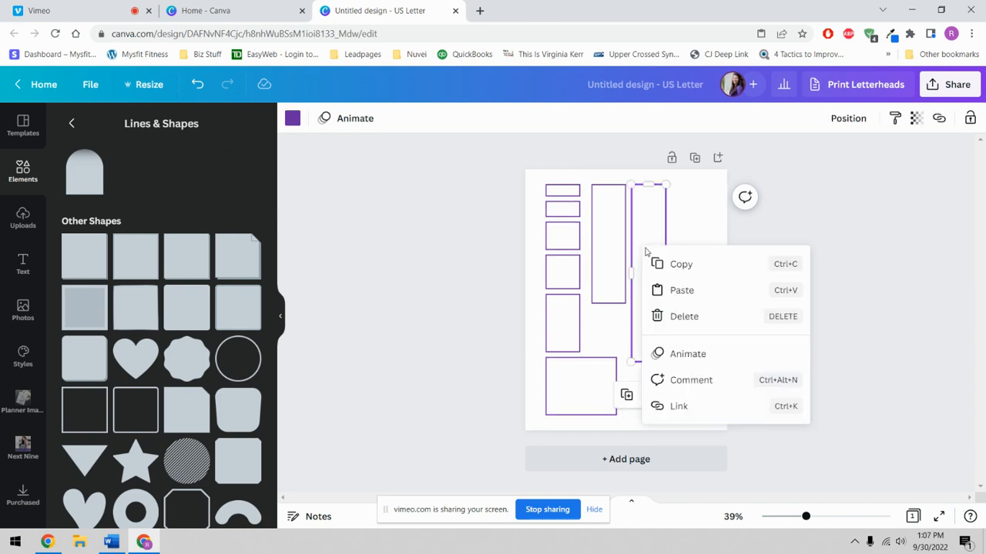
{"action": "left_click", "coordinate": [647, 265]}
{"action": "right_click", "coordinate": [660, 271]}
{"action": "left_click", "coordinate": [695, 312]}
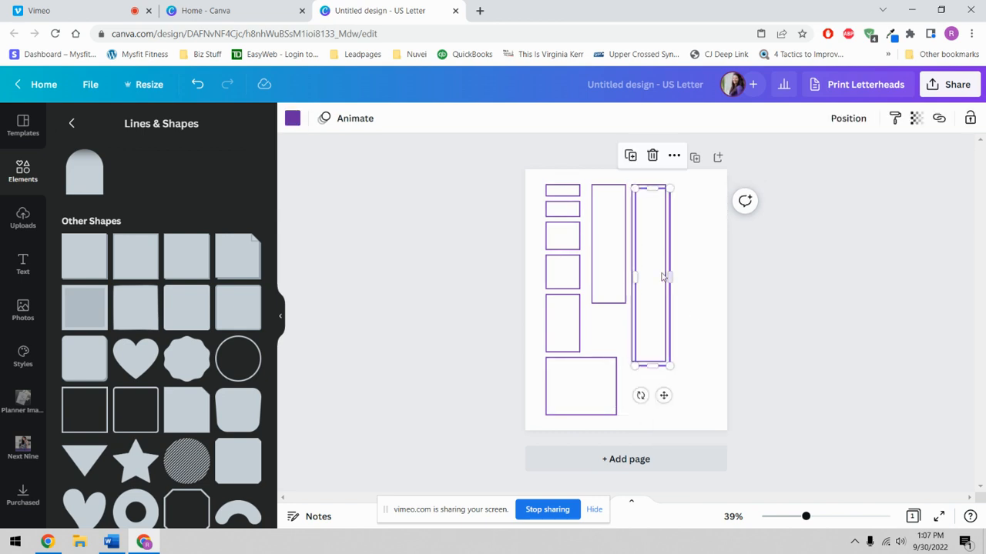
{"action": "left_click_drag", "start_coordinate": [651, 268], "coordinate": [690, 264]}
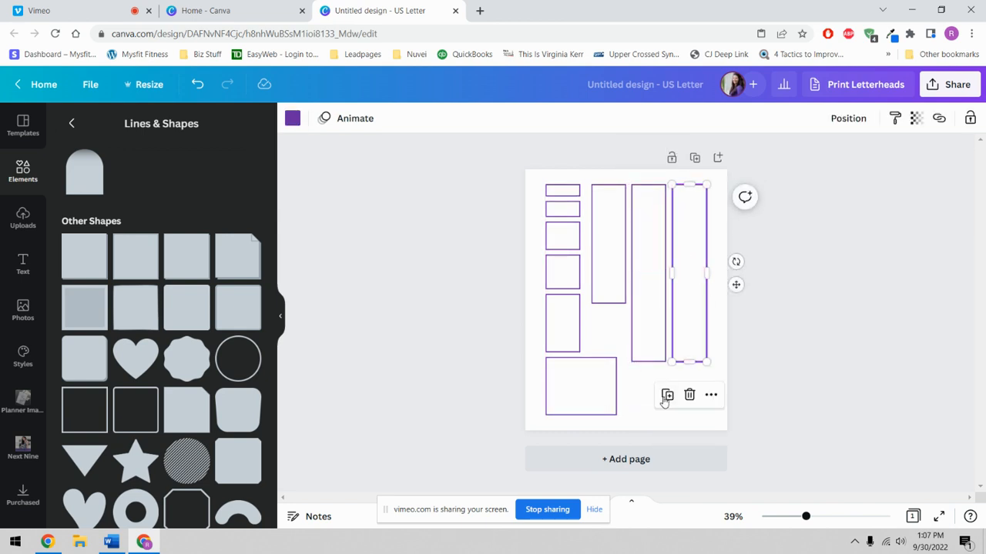
{"action": "left_click", "coordinate": [648, 389]}
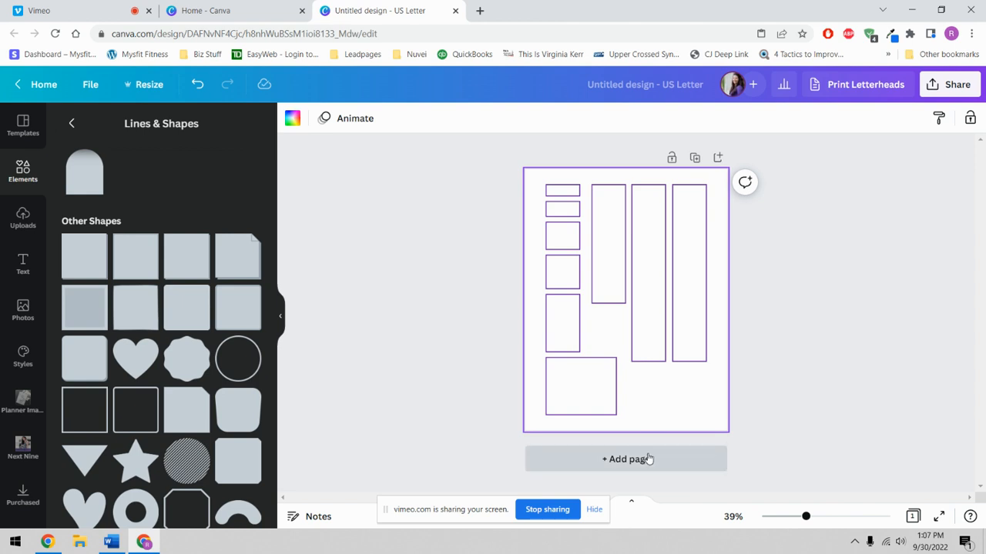
- Add a second page and move the tall boxes and large square onto Page 2
{"action": "left_click", "coordinate": [649, 459]}
{"action": "scroll", "coordinate": [670, 292], "scroll_direction": "up", "scroll_amount": 3}
{"action": "left_click_drag", "start_coordinate": [695, 180], "coordinate": [699, 439]}
{"action": "left_click_drag", "start_coordinate": [655, 175], "coordinate": [656, 475]}
{"action": "scroll", "coordinate": [656, 462], "scroll_direction": "up", "scroll_amount": 2}
{"action": "left_click_drag", "start_coordinate": [607, 232], "coordinate": [587, 513]}
{"action": "left_click_drag", "start_coordinate": [583, 347], "coordinate": [606, 489]}
{"action": "scroll", "coordinate": [576, 348], "scroll_direction": "down", "scroll_amount": 3}
{"action": "left_click_drag", "start_coordinate": [601, 320], "coordinate": [583, 434]}
{"action": "scroll", "coordinate": [583, 436], "scroll_direction": "up", "scroll_amount": 3}
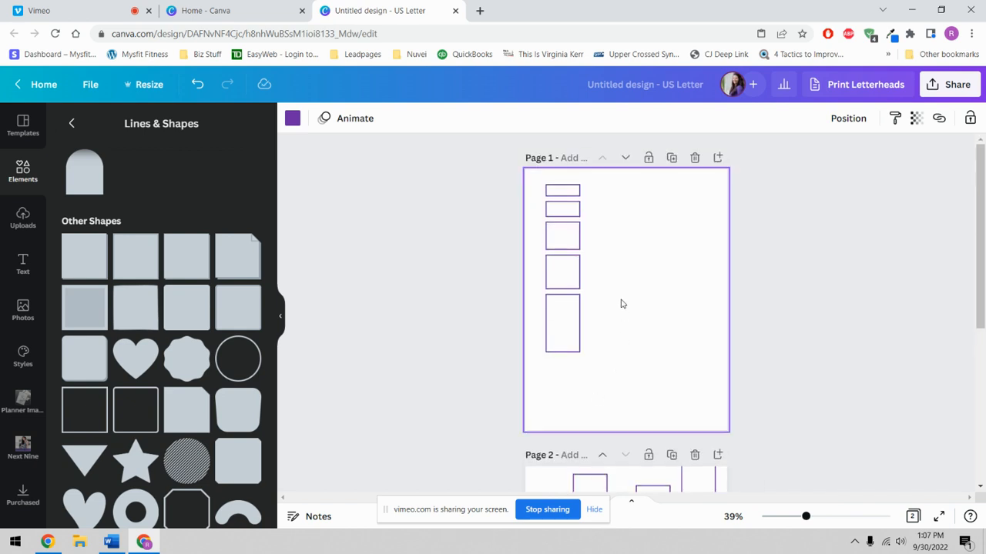
- Copy the five-box column and paste copies beside it on Page 1
{"action": "left_click_drag", "start_coordinate": [595, 178], "coordinate": [541, 356]}
{"action": "right_click", "coordinate": [555, 324]}
{"action": "left_click", "coordinate": [583, 339]}
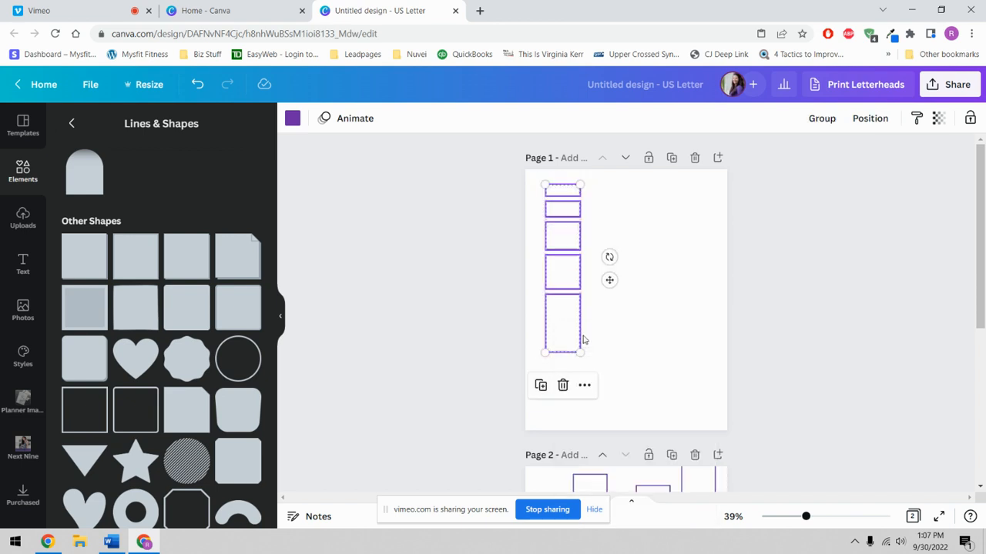
{"action": "right_click", "coordinate": [565, 312]}
{"action": "left_click", "coordinate": [610, 352]}
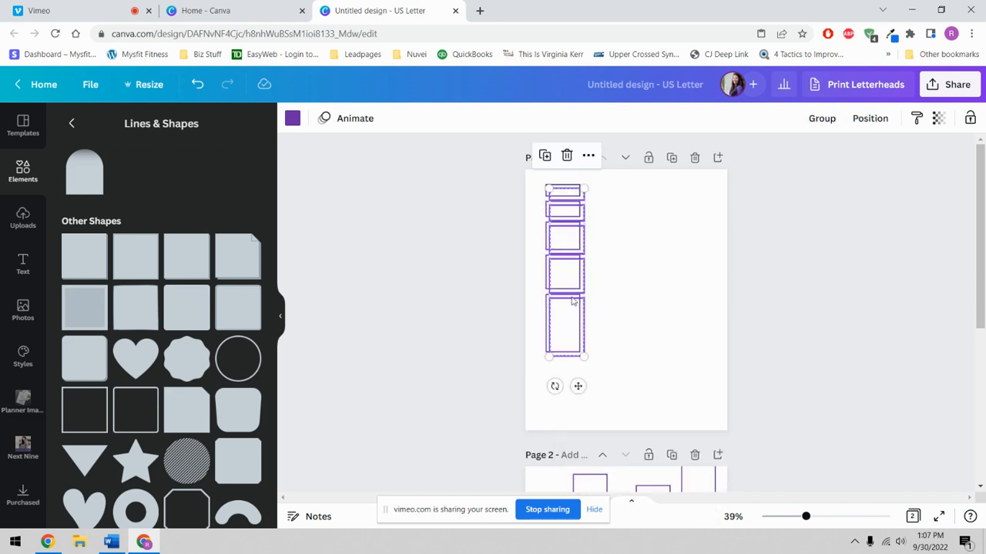
{"action": "left_click_drag", "start_coordinate": [571, 276], "coordinate": [645, 258]}
{"action": "right_click", "coordinate": [603, 275]}
{"action": "left_click", "coordinate": [638, 313]}
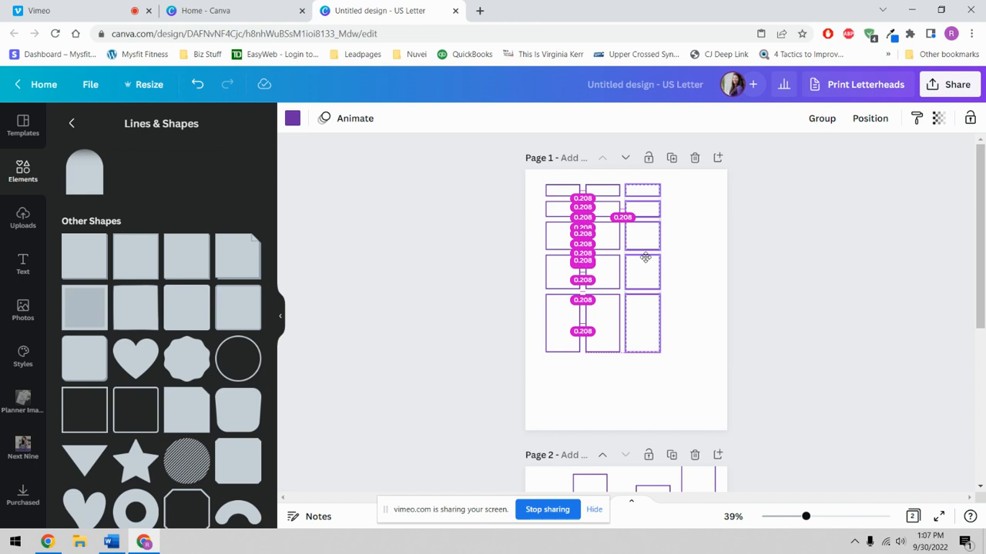
- Paste another copy of the column and place it as the fourth column
{"action": "left_click_drag", "start_coordinate": [645, 258], "coordinate": [646, 260]}
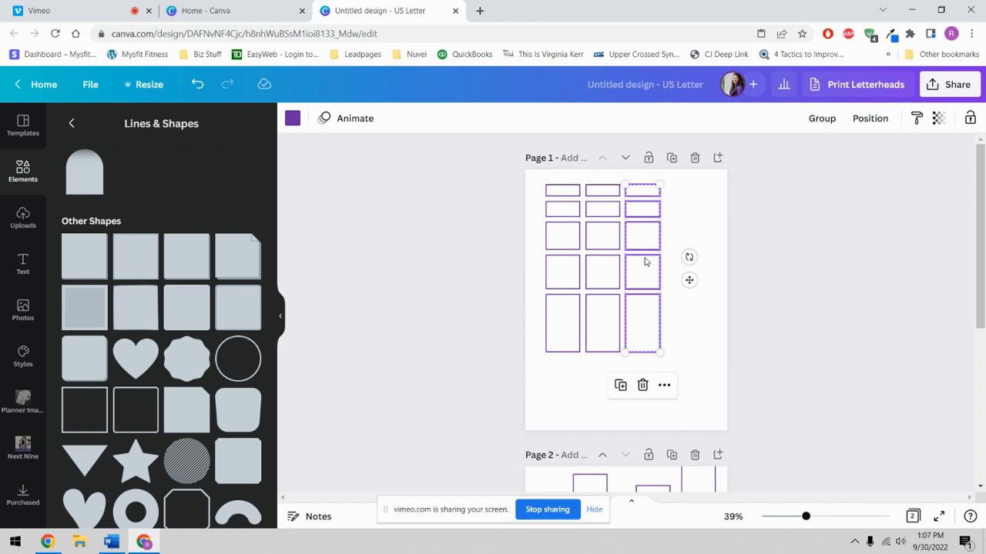
{"action": "right_click", "coordinate": [644, 261]}
{"action": "left_click", "coordinate": [654, 301]}
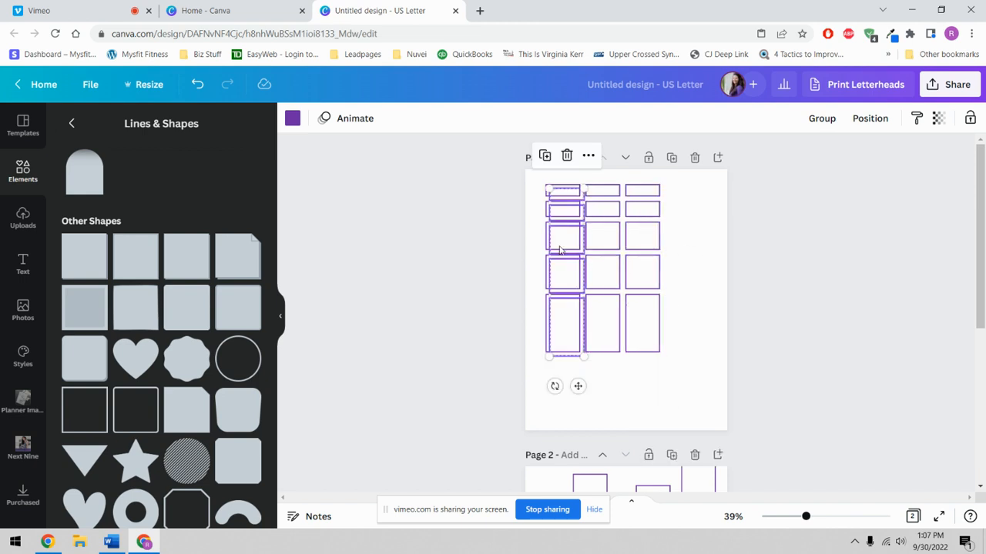
{"action": "left_click_drag", "start_coordinate": [559, 248], "coordinate": [674, 243]}
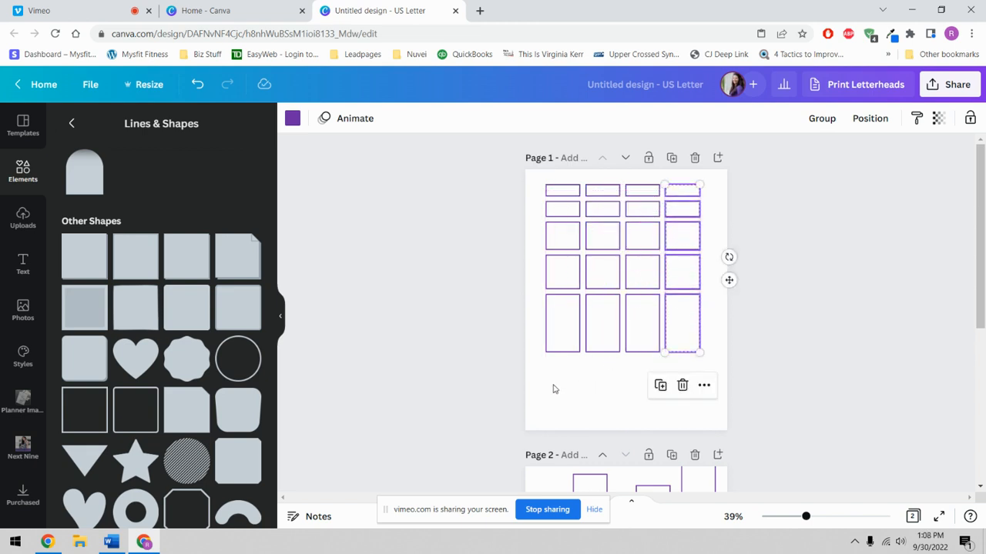
- Select the whole four-column grid and centre it, raised toward the page top
{"action": "left_click_drag", "start_coordinate": [552, 389], "coordinate": [699, 180]}
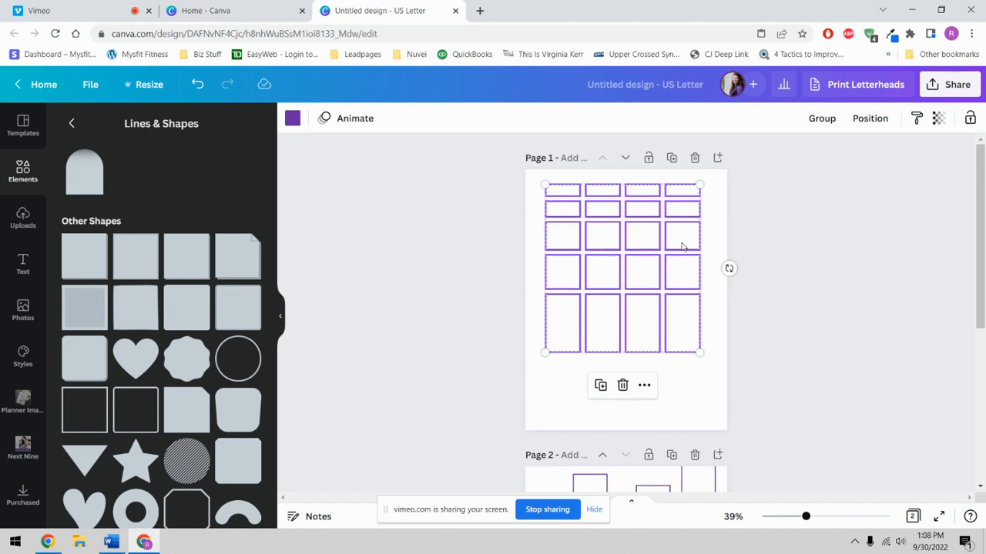
{"action": "left_click_drag", "start_coordinate": [681, 246], "coordinate": [686, 272]}
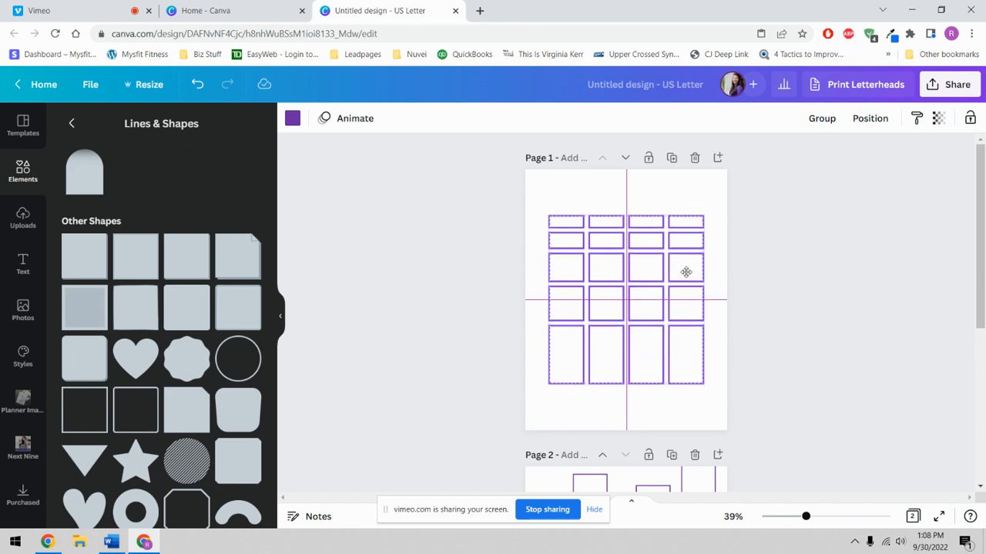
{"action": "left_click_drag", "start_coordinate": [686, 272], "coordinate": [686, 246]}
{"action": "left_click", "coordinate": [761, 281]}
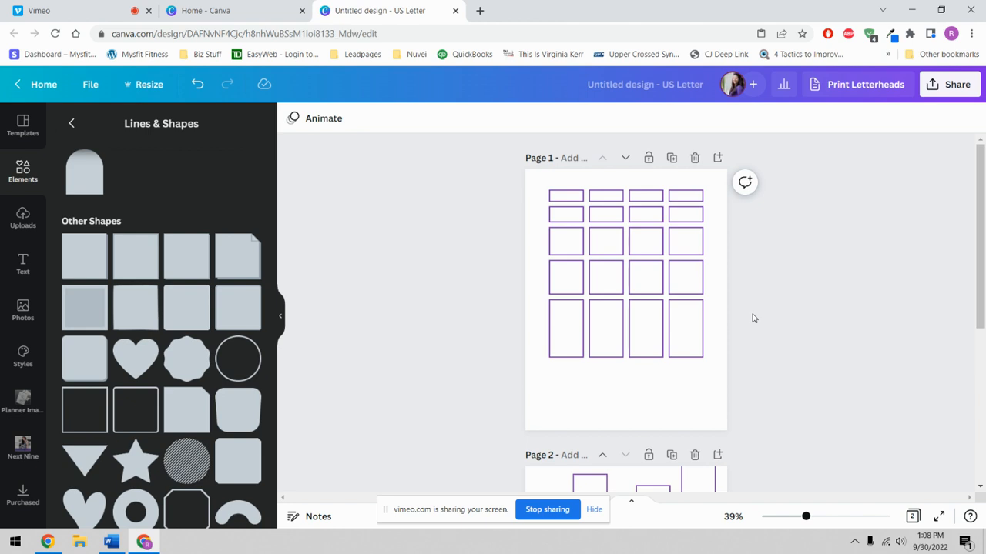
{"action": "left_click", "coordinate": [620, 412]}
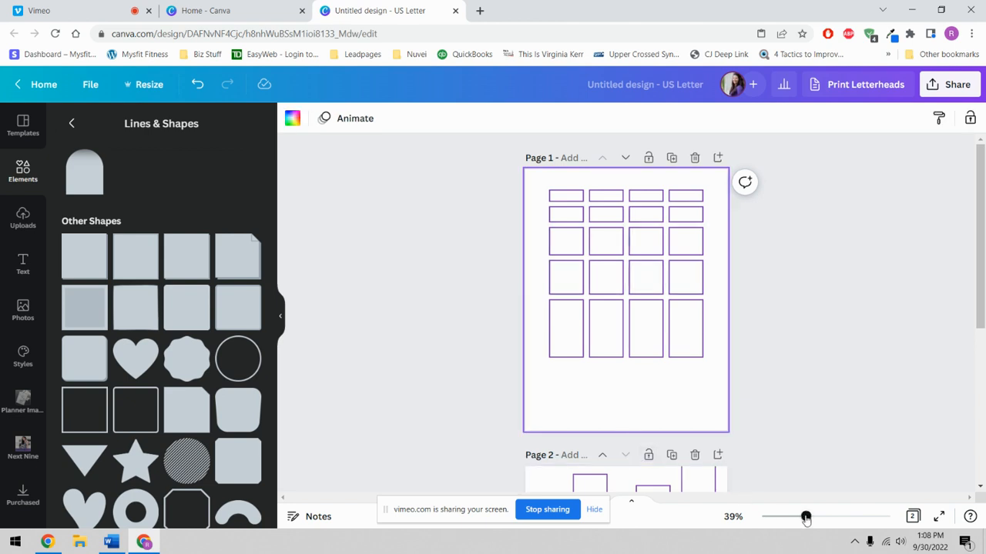
{"action": "left_click_drag", "start_coordinate": [805, 517], "coordinate": [838, 531]}
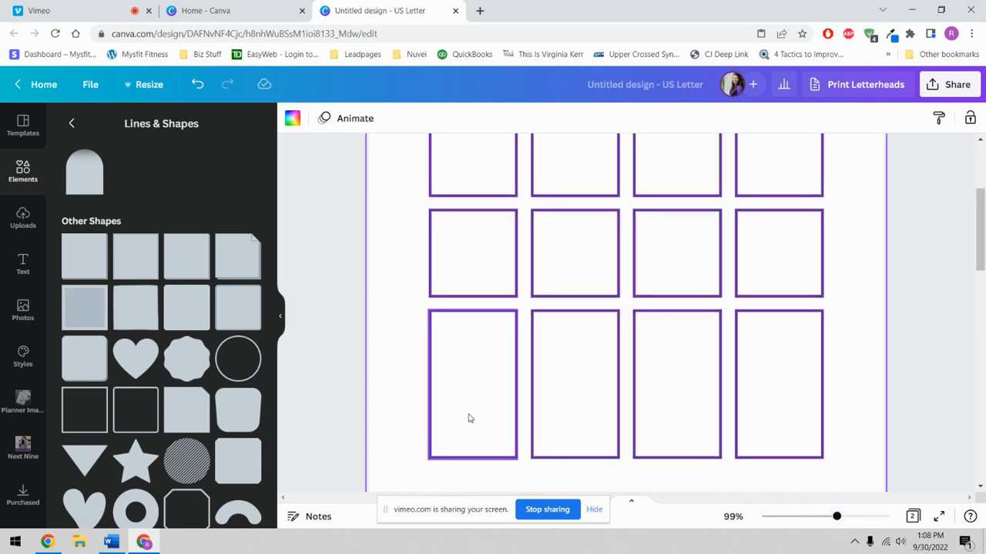
{"action": "scroll", "coordinate": [462, 433], "scroll_direction": "up", "scroll_amount": 5}
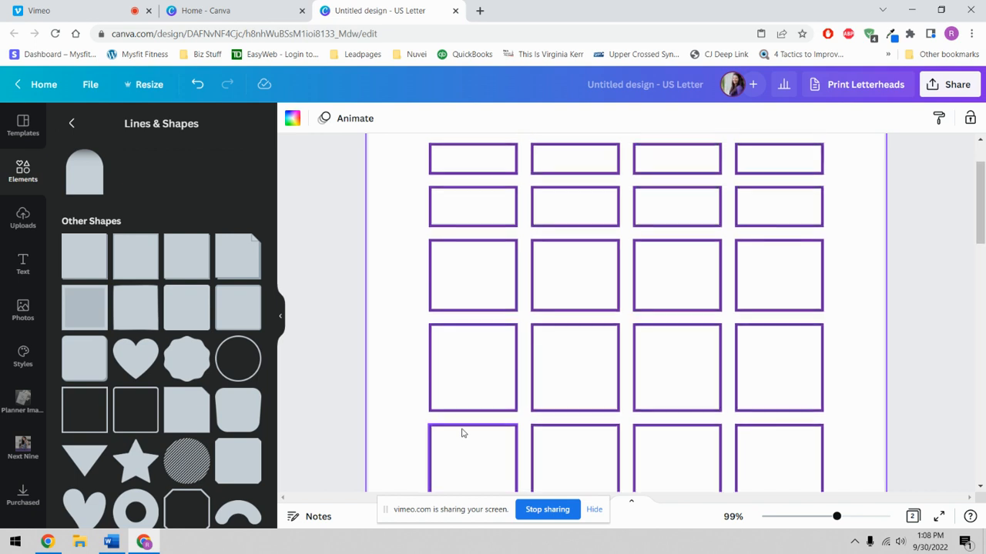
{"action": "scroll", "coordinate": [462, 433], "scroll_direction": "down", "scroll_amount": 6}
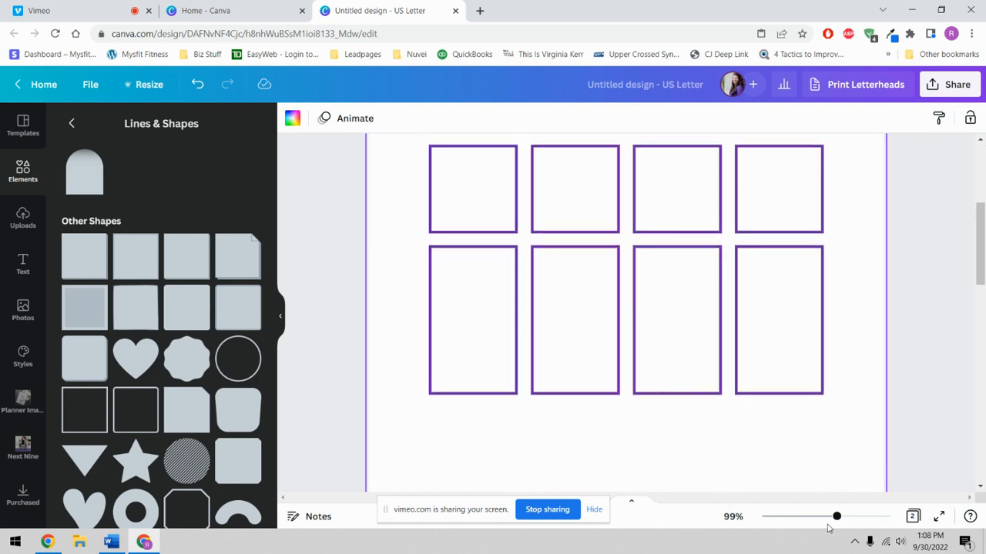
{"action": "left_click_drag", "start_coordinate": [837, 520], "coordinate": [817, 520]}
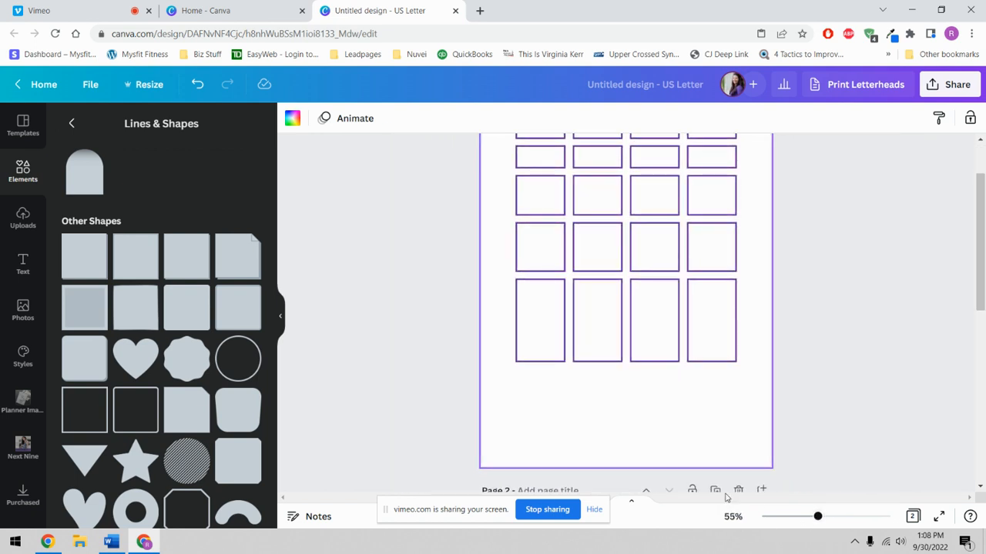
- Search colours for 'orange' and give the bottom-left tall box the dark orange Stack of Pumpkins outline
{"action": "left_click", "coordinate": [531, 327]}
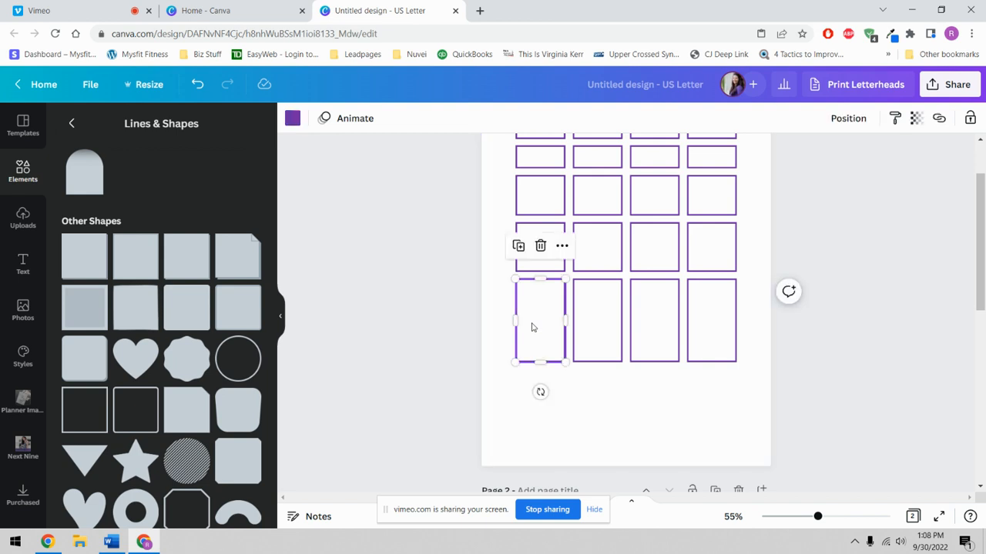
{"action": "left_click", "coordinate": [293, 123]}
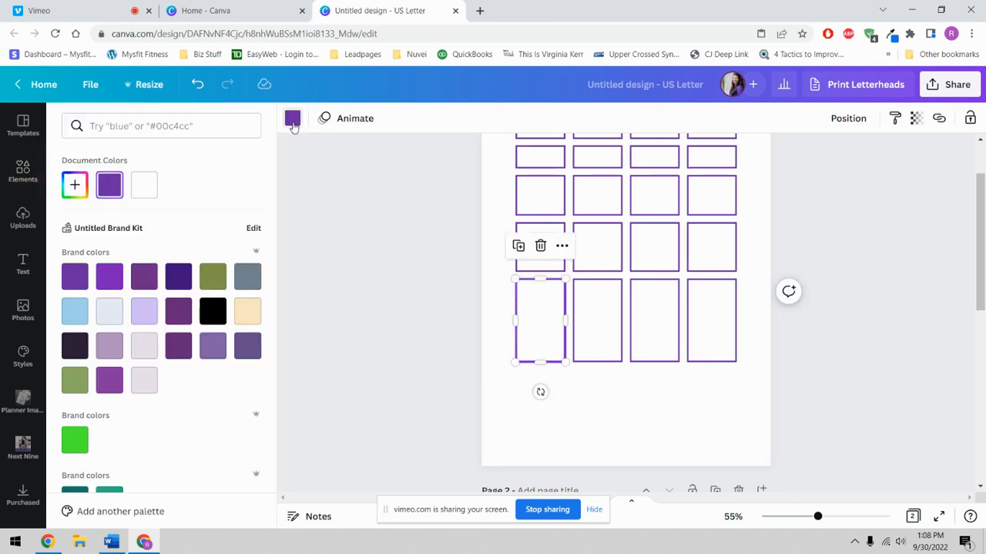
{"action": "left_click", "coordinate": [167, 128]}
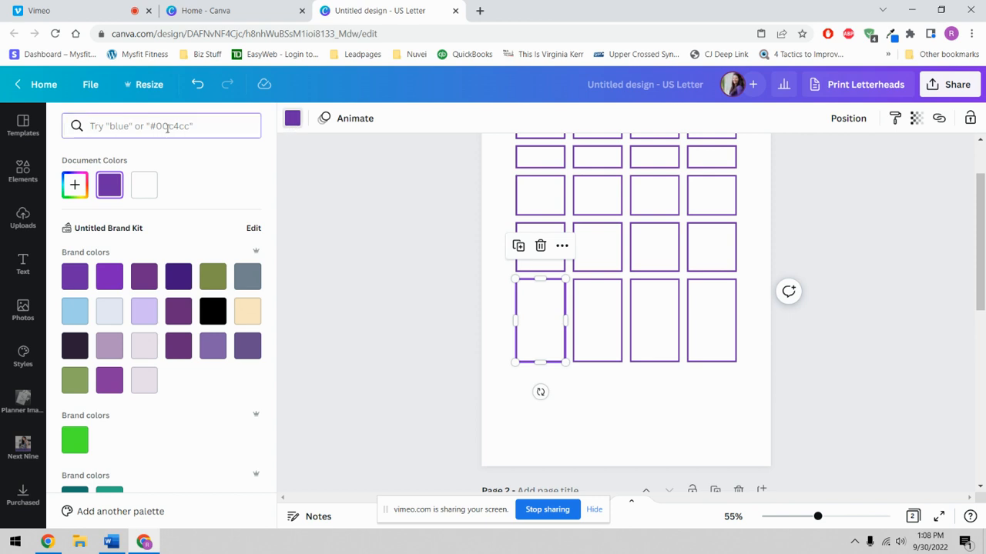
{"action": "scroll", "coordinate": [208, 346], "scroll_direction": "down", "scroll_amount": 5}
{"action": "scroll", "coordinate": [176, 273], "scroll_direction": "up", "scroll_amount": 3}
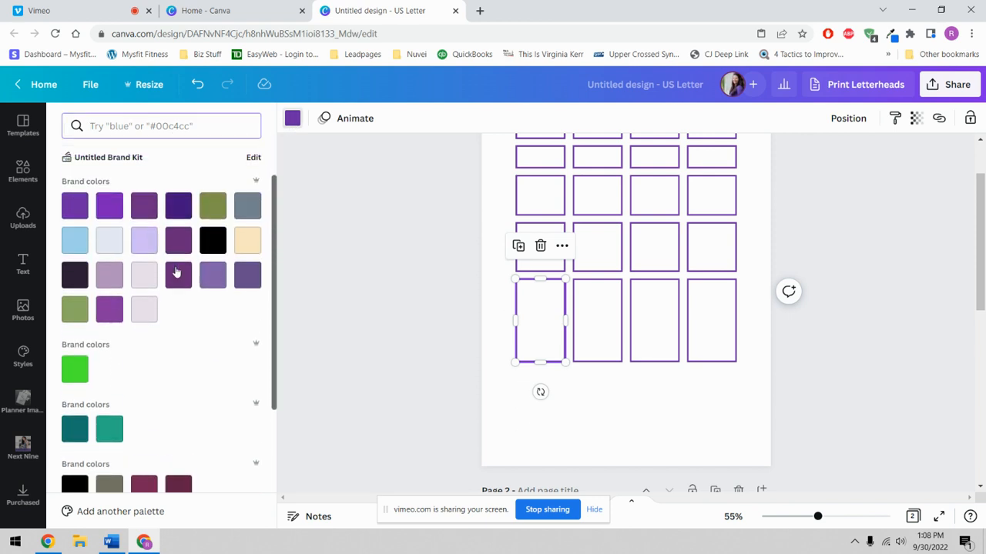
{"action": "scroll", "coordinate": [178, 262], "scroll_direction": "down", "scroll_amount": 3}
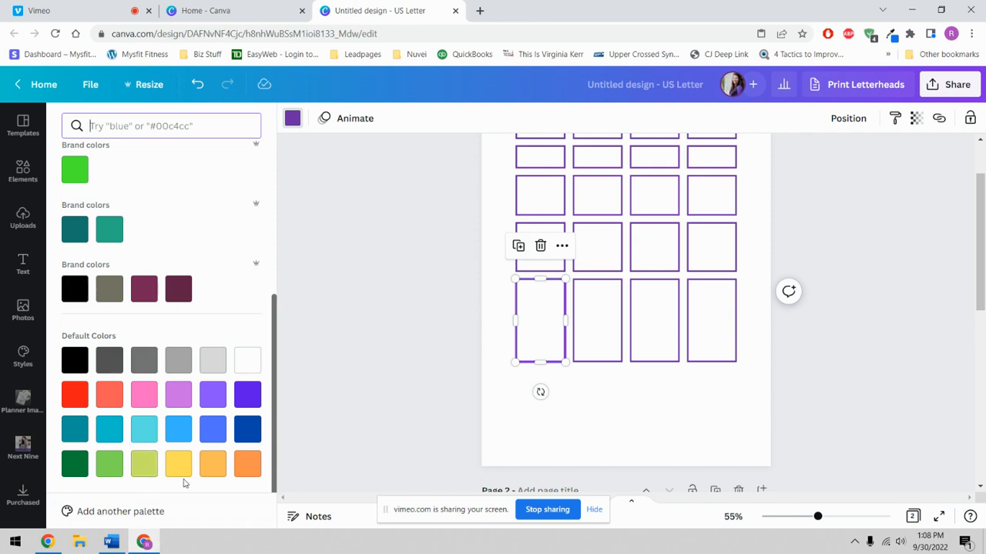
{"action": "scroll", "coordinate": [203, 454], "scroll_direction": "up", "scroll_amount": 5}
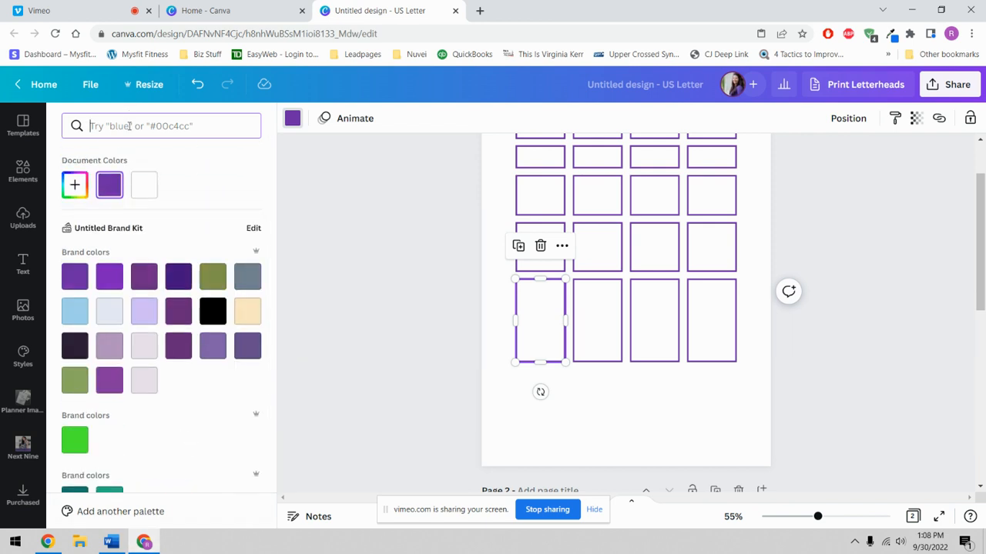
{"action": "type", "text": "ora"}
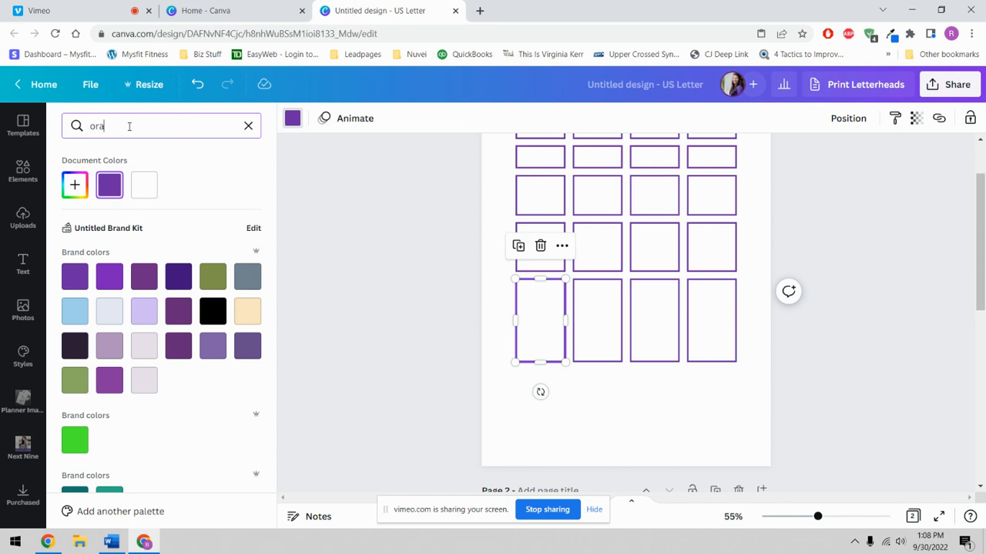
{"action": "type", "text": "nge"}
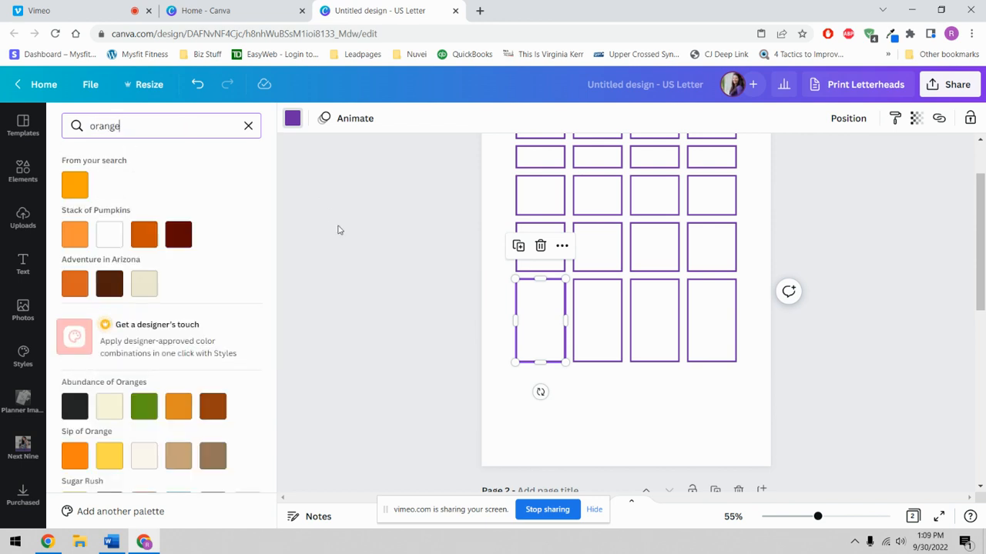
{"action": "scroll", "coordinate": [177, 256], "scroll_direction": "down", "scroll_amount": 5}
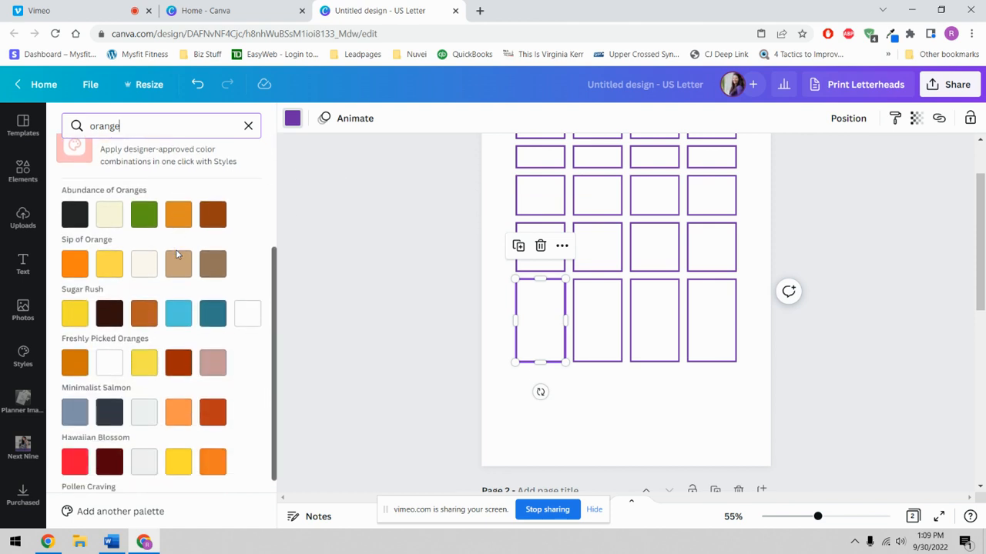
{"action": "scroll", "coordinate": [177, 256], "scroll_direction": "down", "scroll_amount": 1}
{"action": "scroll", "coordinate": [178, 255], "scroll_direction": "up", "scroll_amount": 6}
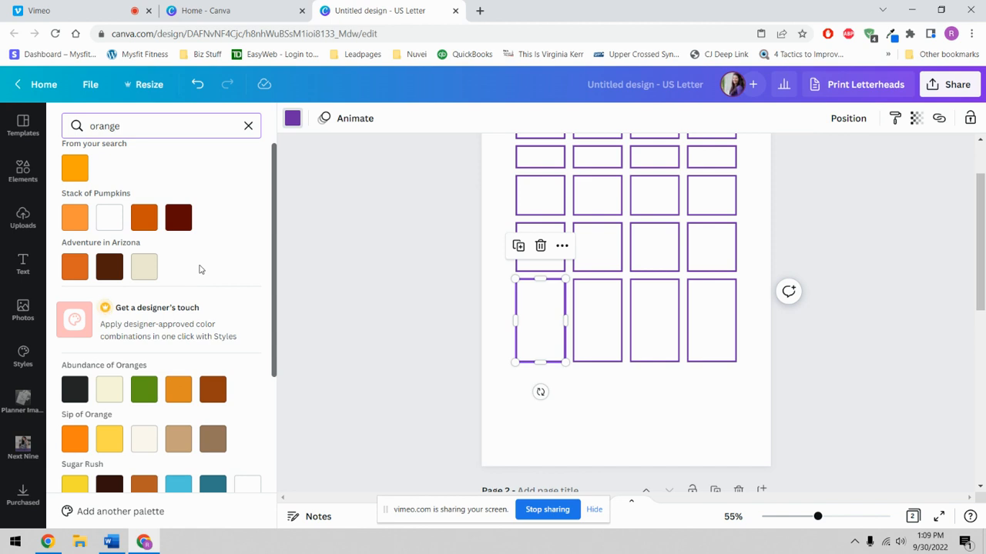
{"action": "left_click", "coordinate": [143, 221]}
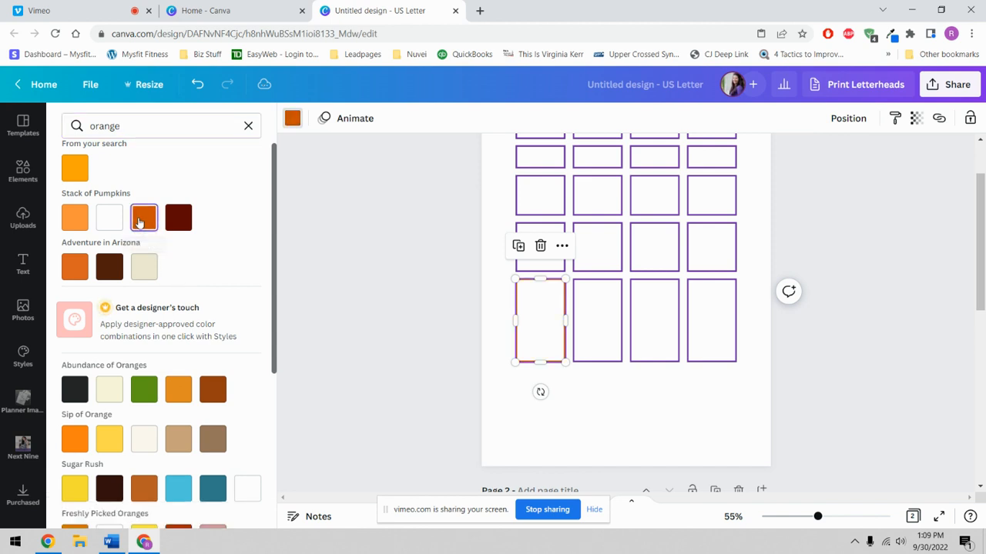
{"action": "left_click", "coordinate": [587, 417]}
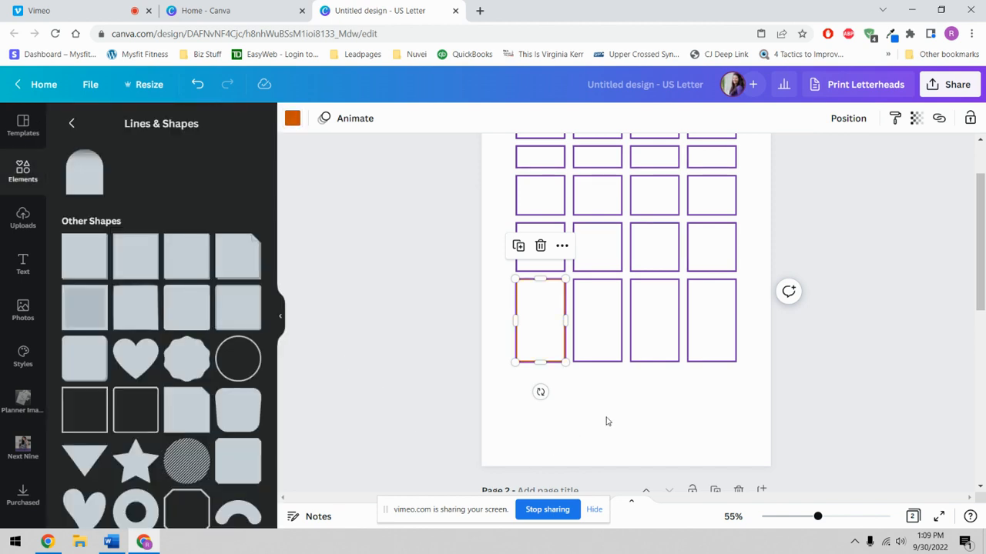
- Give the second bottom-row box a custom muted purple #8866A6 outline
{"action": "left_click", "coordinate": [596, 330]}
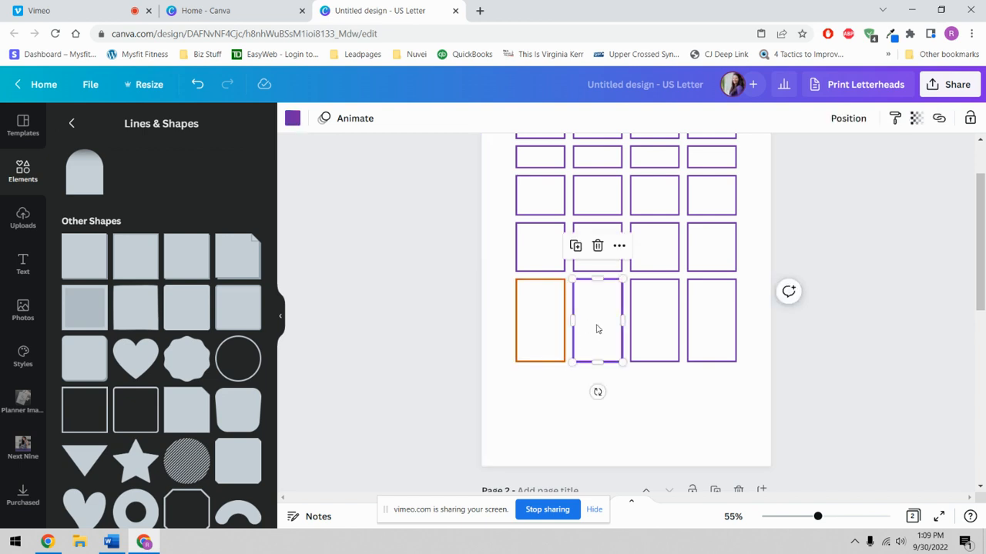
{"action": "left_click", "coordinate": [292, 118]}
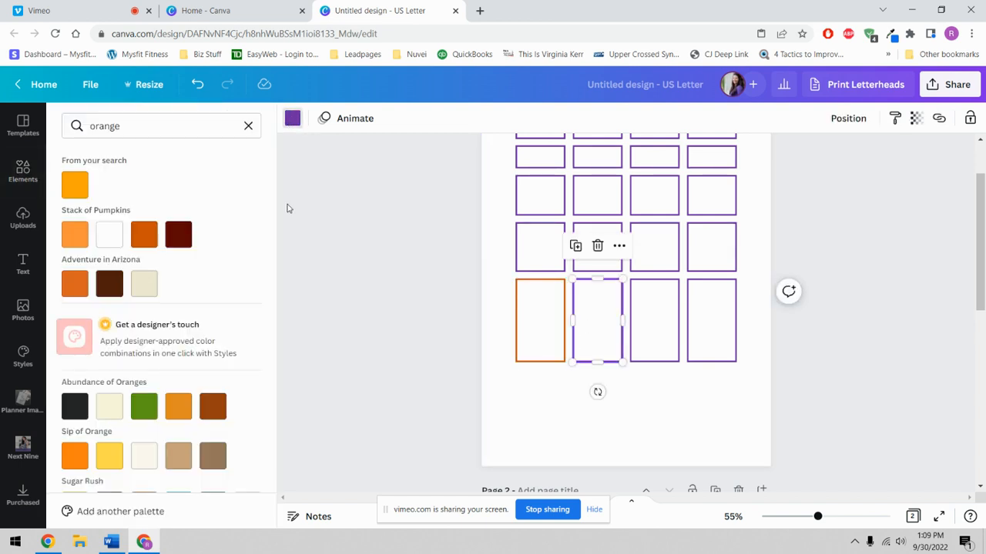
{"action": "left_click", "coordinate": [248, 127]}
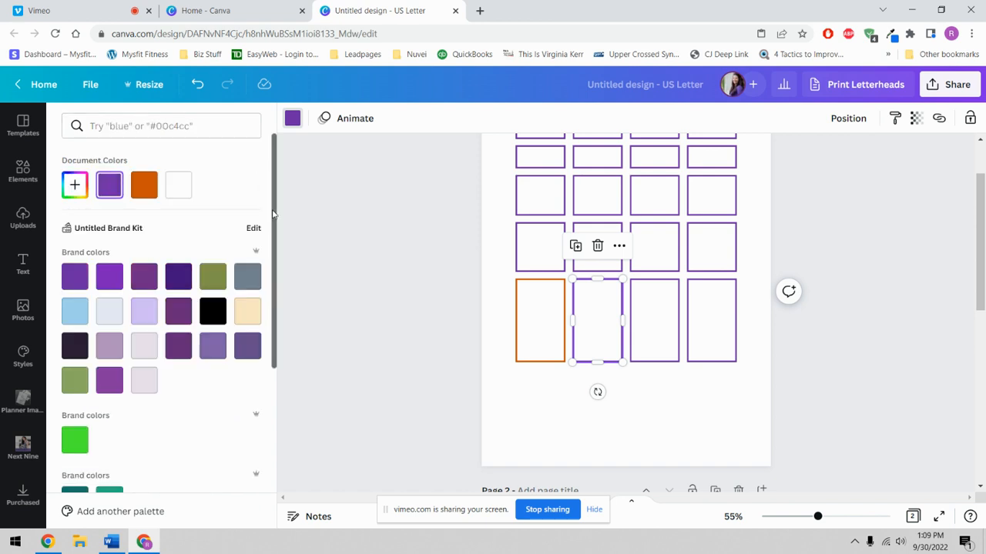
{"action": "left_click", "coordinate": [74, 188]}
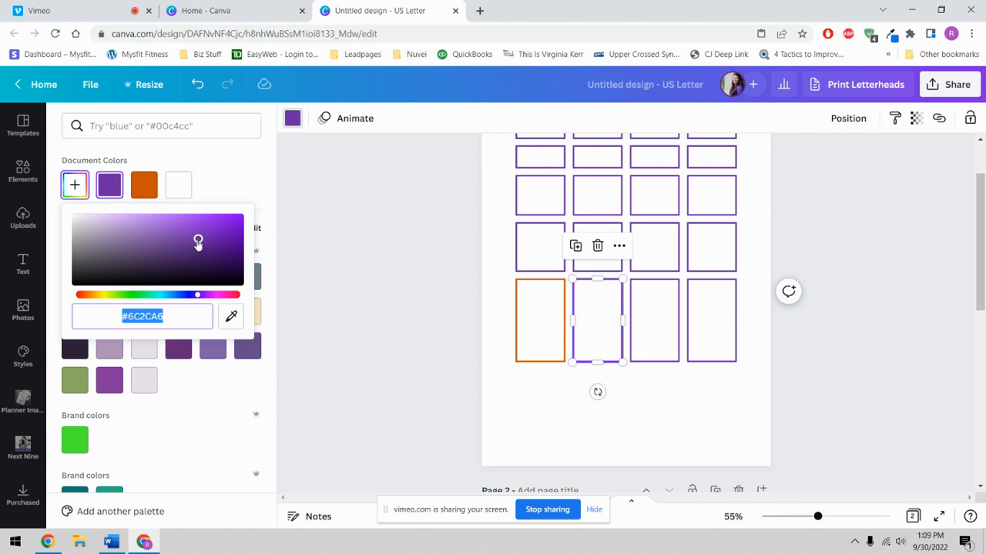
{"action": "left_click_drag", "start_coordinate": [198, 241], "coordinate": [140, 243]}
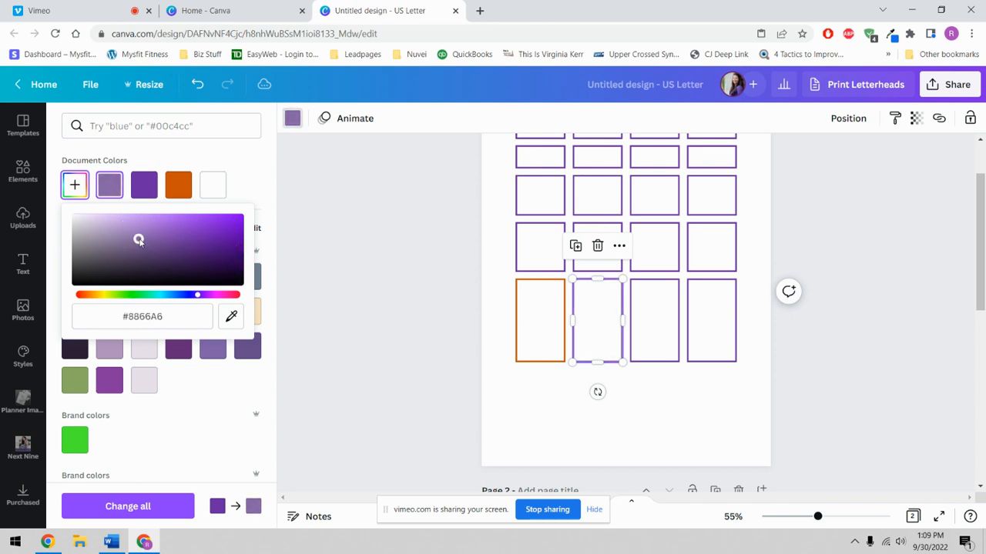
{"action": "left_click", "coordinate": [380, 314]}
{"action": "left_click", "coordinate": [510, 407]}
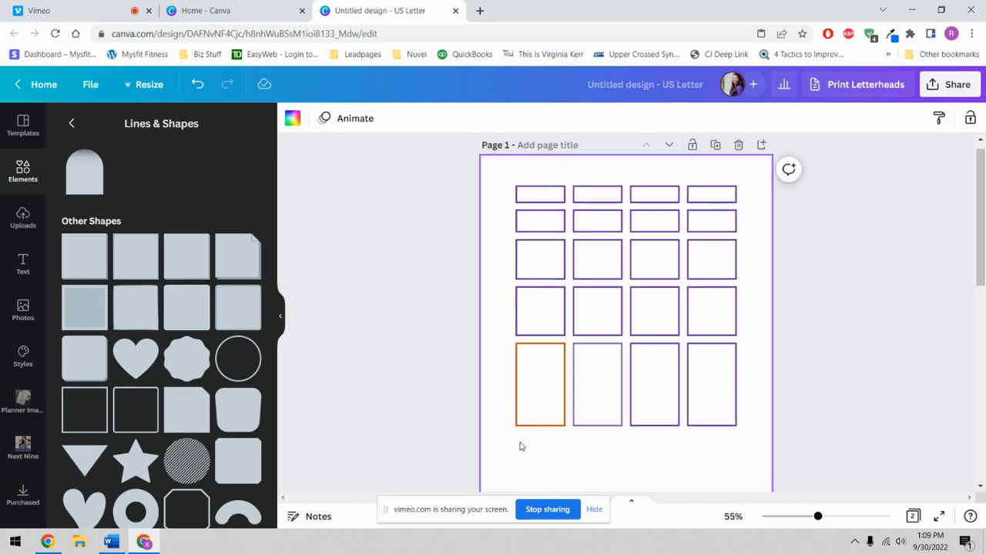
- Outline all four bottom-row boxes in black from the brand colours
{"action": "left_click_drag", "start_coordinate": [536, 448], "coordinate": [744, 347]}
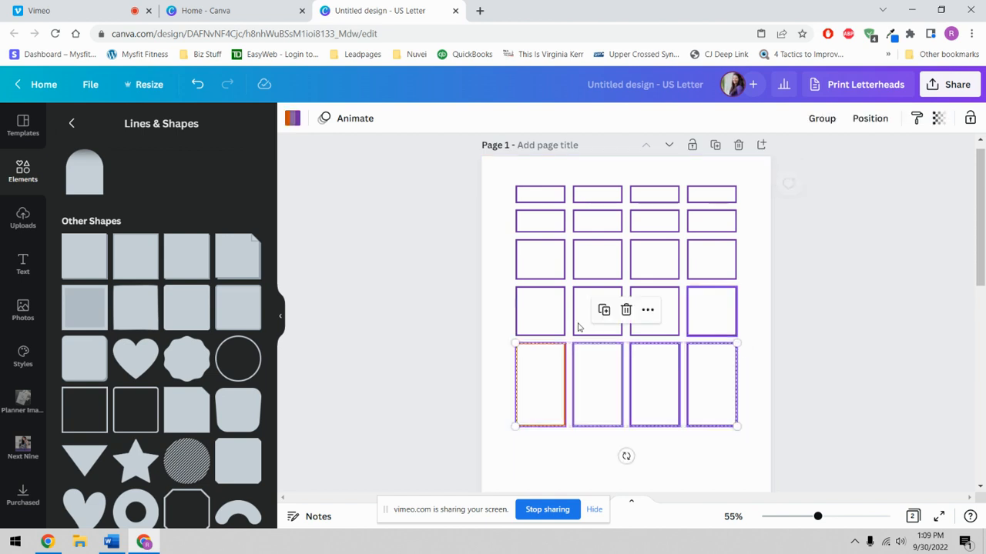
{"action": "left_click", "coordinate": [290, 118]}
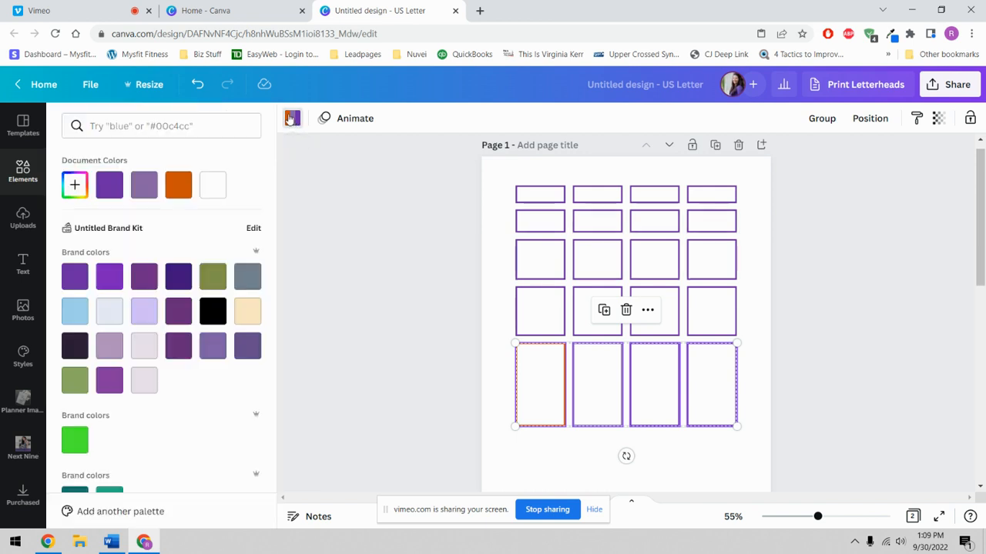
{"action": "left_click", "coordinate": [221, 320]}
{"action": "left_click", "coordinate": [521, 447]}
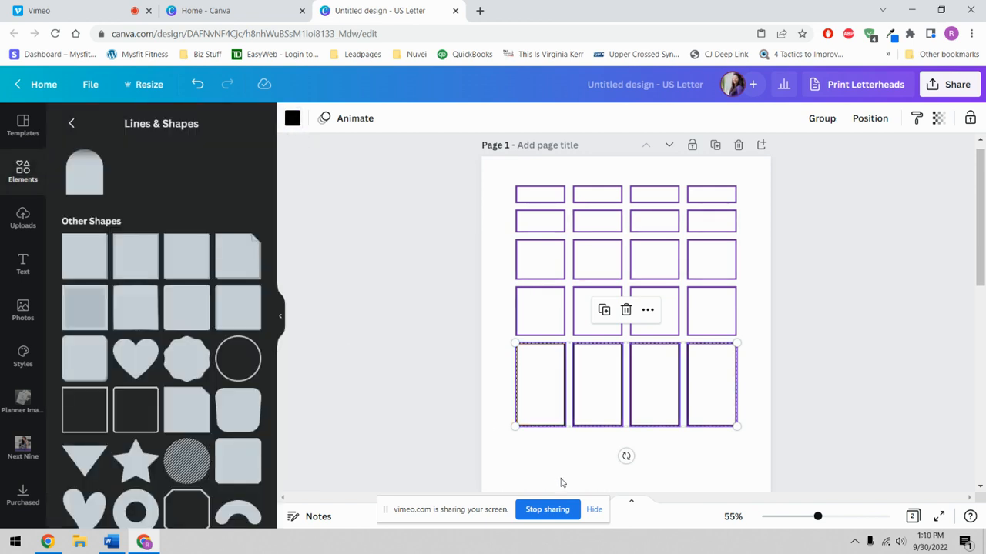
{"action": "left_click", "coordinate": [560, 483]}
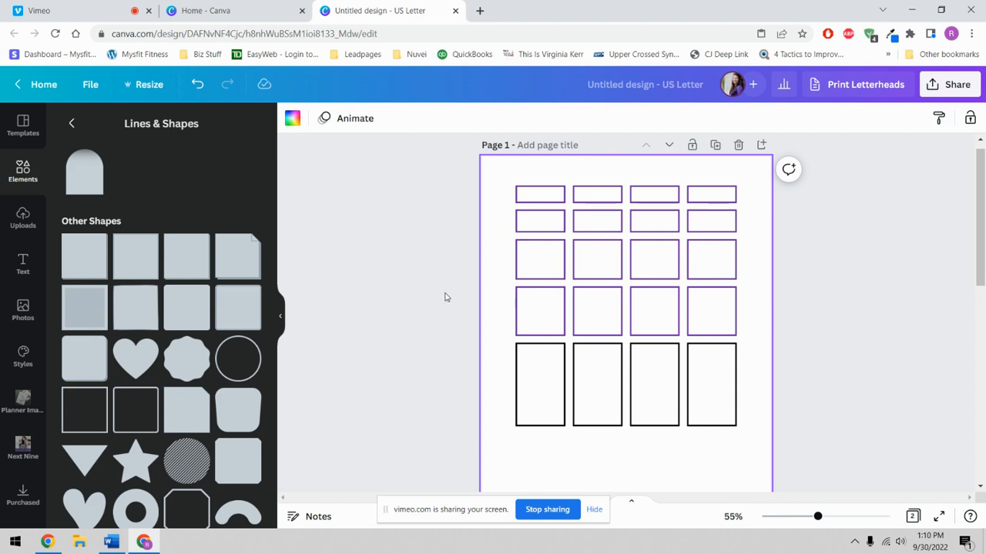
{"action": "left_click", "coordinate": [547, 391]}
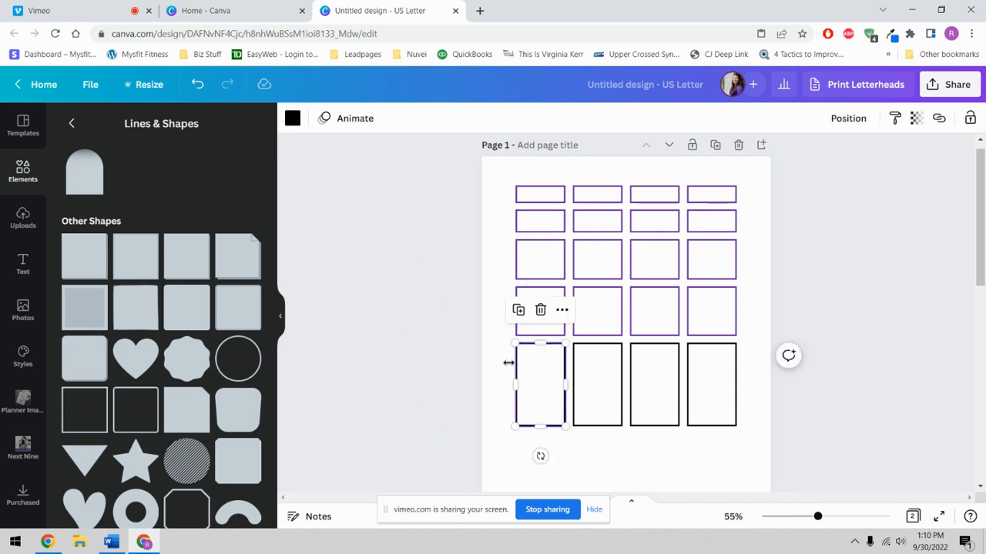
{"action": "left_click", "coordinate": [292, 119]}
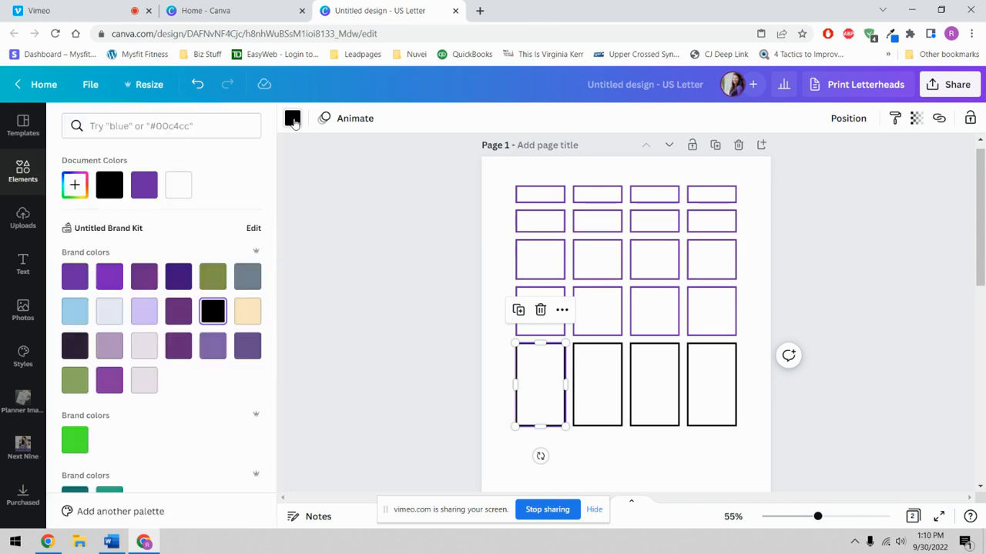
- Add a red maple leaf from an 'autumn leaves' search, shrink it and place it below the grid
{"action": "left_click", "coordinate": [23, 175]}
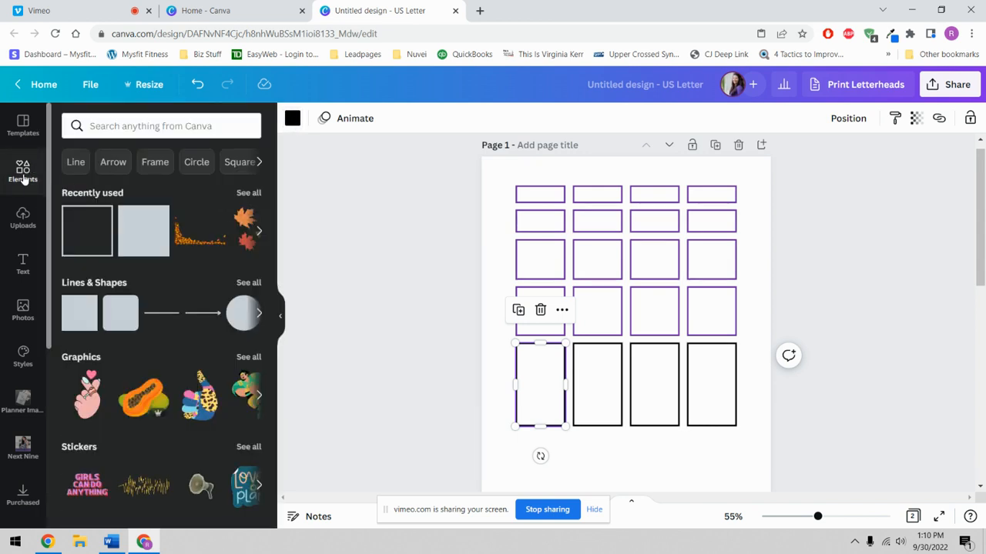
{"action": "left_click", "coordinate": [149, 125]}
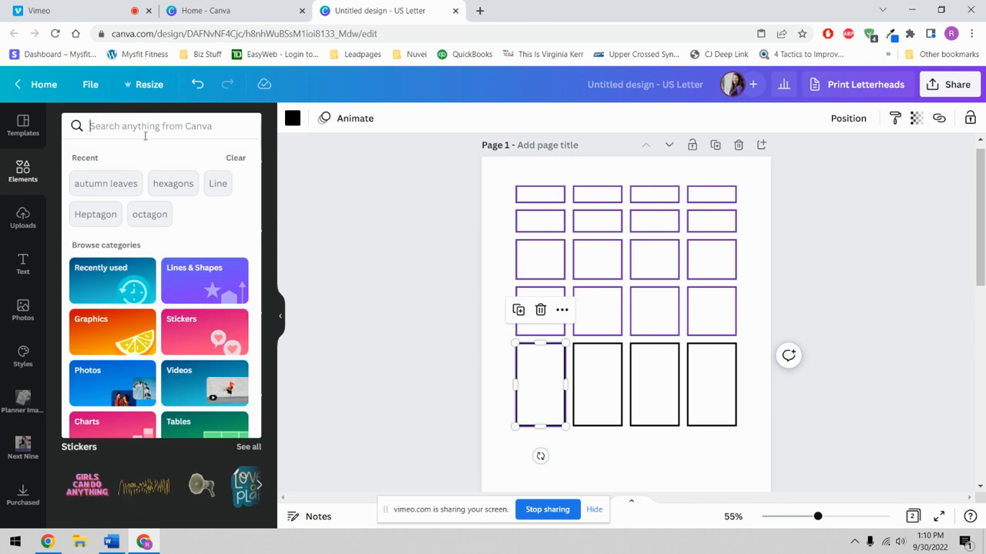
{"action": "left_click", "coordinate": [112, 185]}
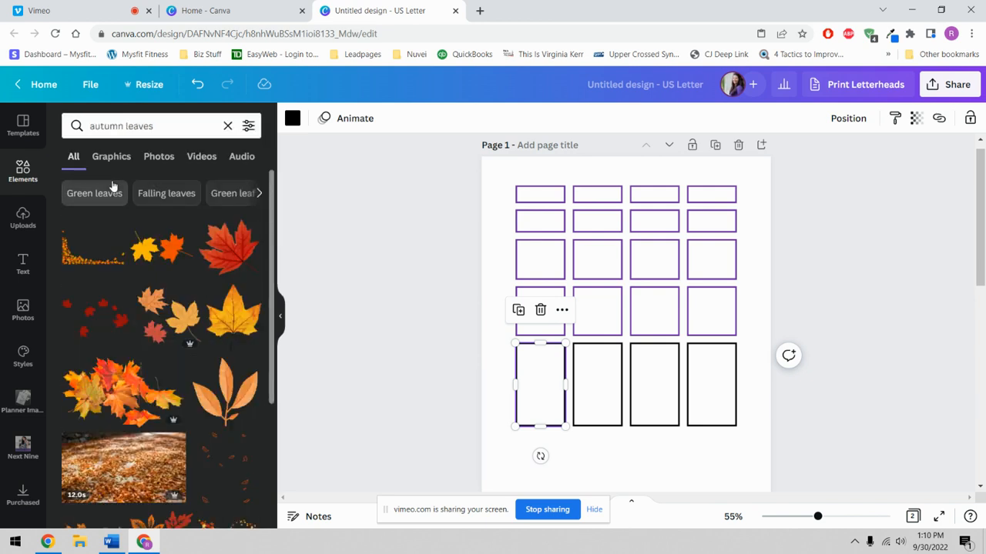
{"action": "left_click", "coordinate": [231, 250]}
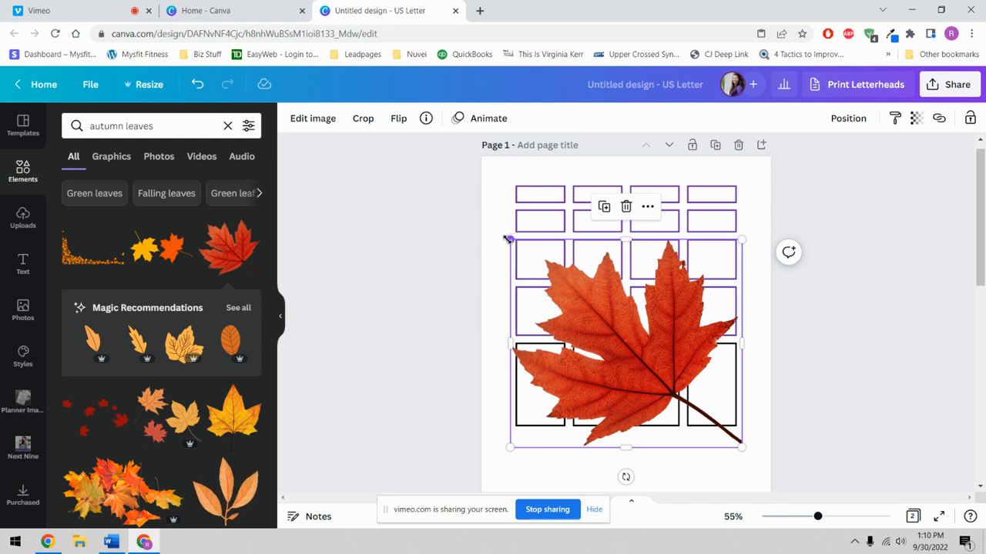
{"action": "left_click_drag", "start_coordinate": [513, 239], "coordinate": [679, 392]}
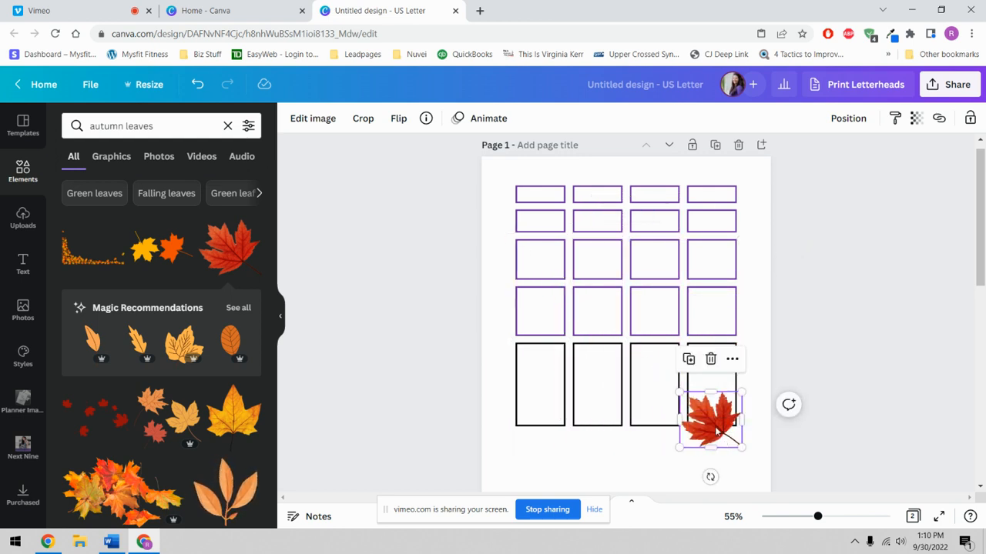
{"action": "left_click_drag", "start_coordinate": [716, 432], "coordinate": [716, 473]}
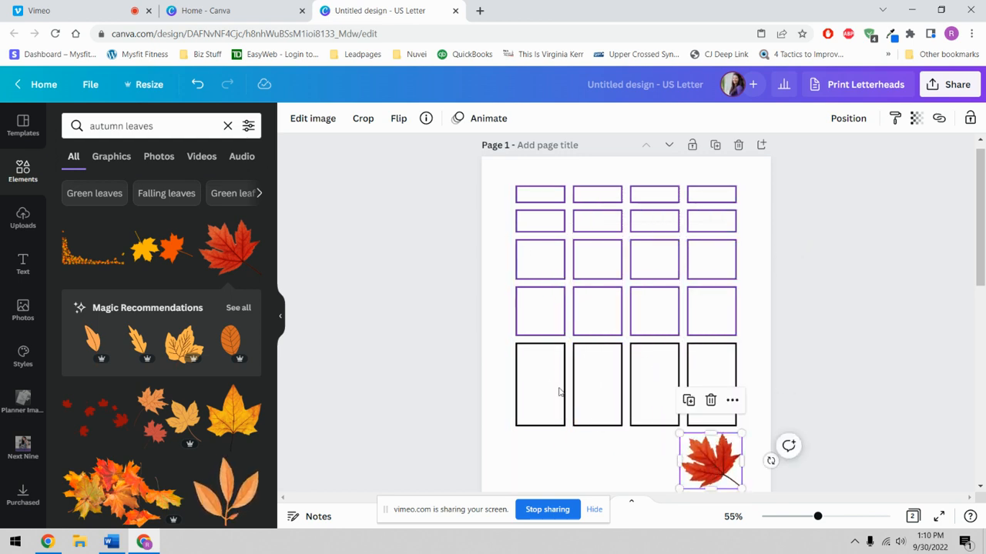
{"action": "left_click", "coordinate": [524, 379]}
- Set the bottom-left box outline to the maple leaf's red from Photo Colors
{"action": "left_click", "coordinate": [293, 118]}
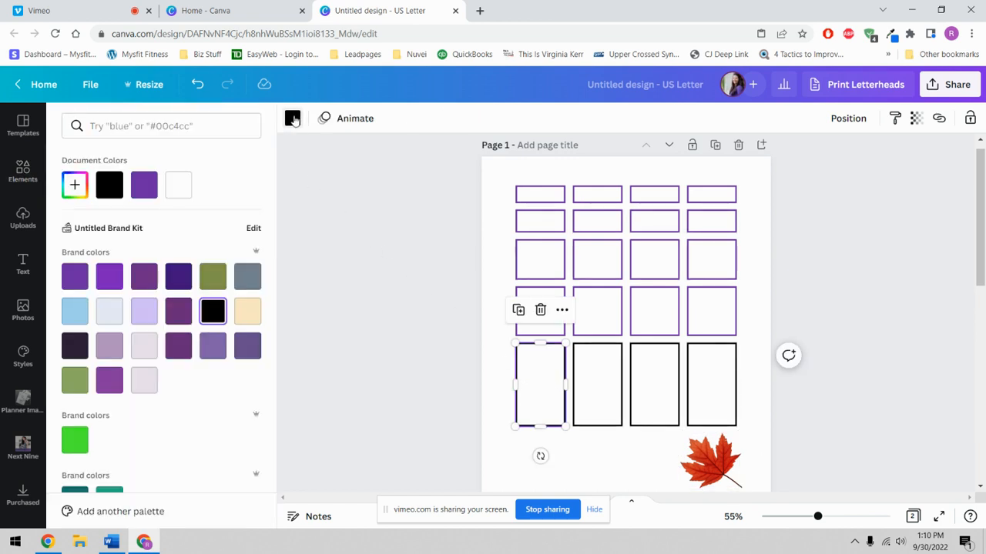
{"action": "scroll", "coordinate": [99, 374], "scroll_direction": "down", "scroll_amount": 5}
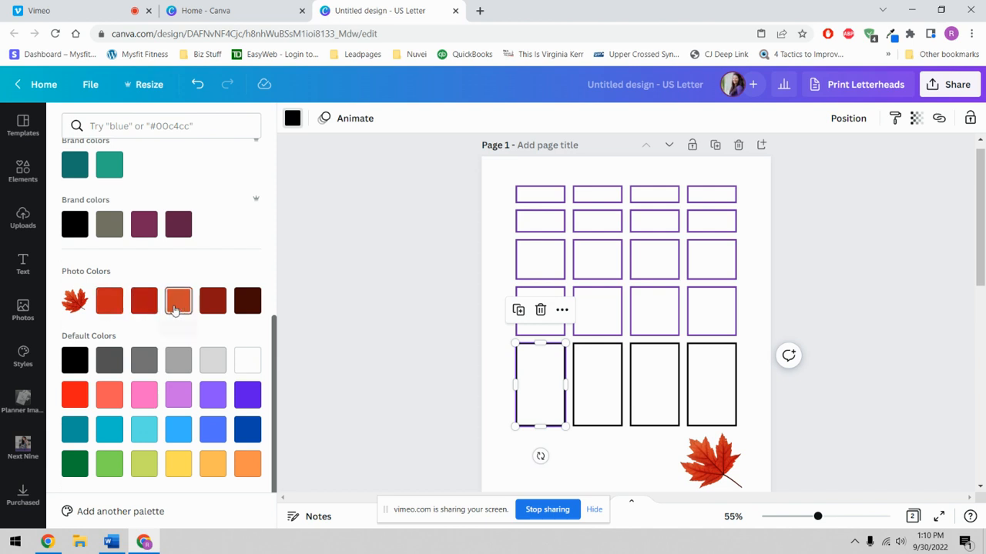
{"action": "left_click", "coordinate": [109, 301]}
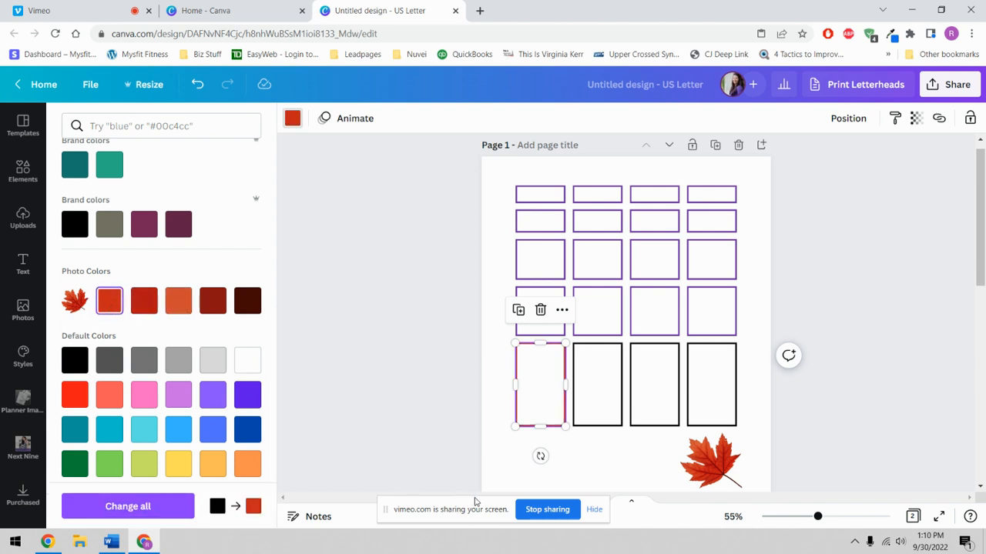
{"action": "left_click", "coordinate": [608, 464]}
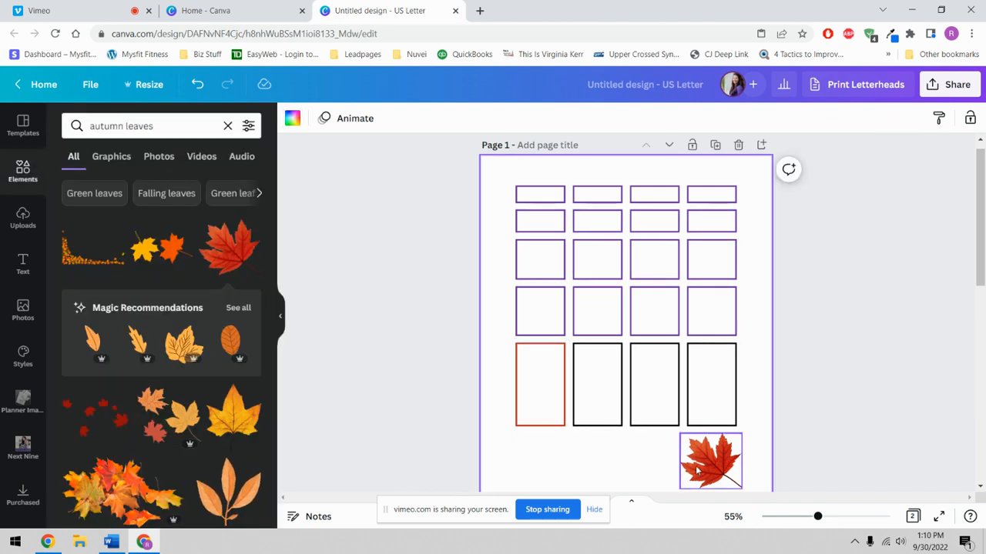
- Check the second bottom box's outline colour options, then select the maple leaf
{"action": "left_click", "coordinate": [656, 468]}
{"action": "left_click", "coordinate": [588, 386]}
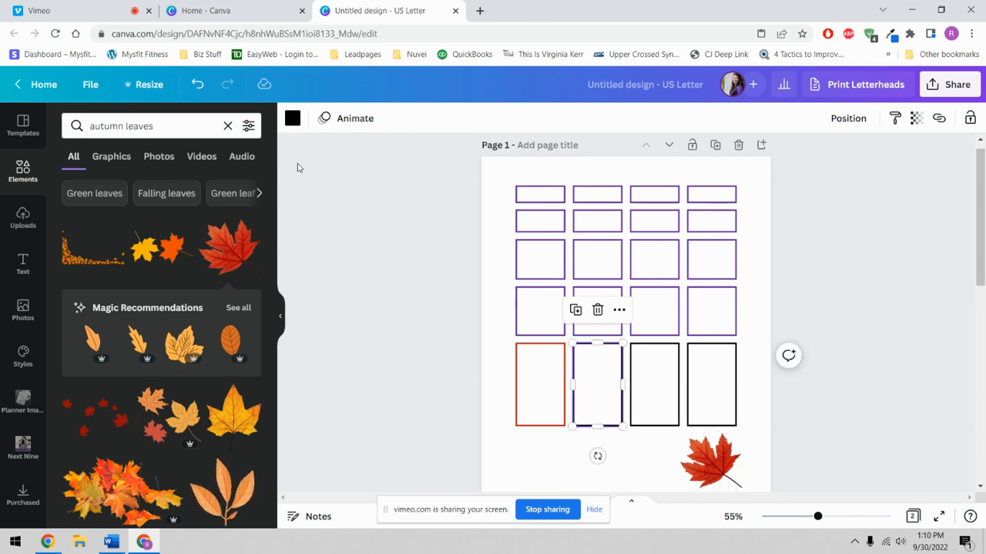
{"action": "left_click", "coordinate": [293, 120]}
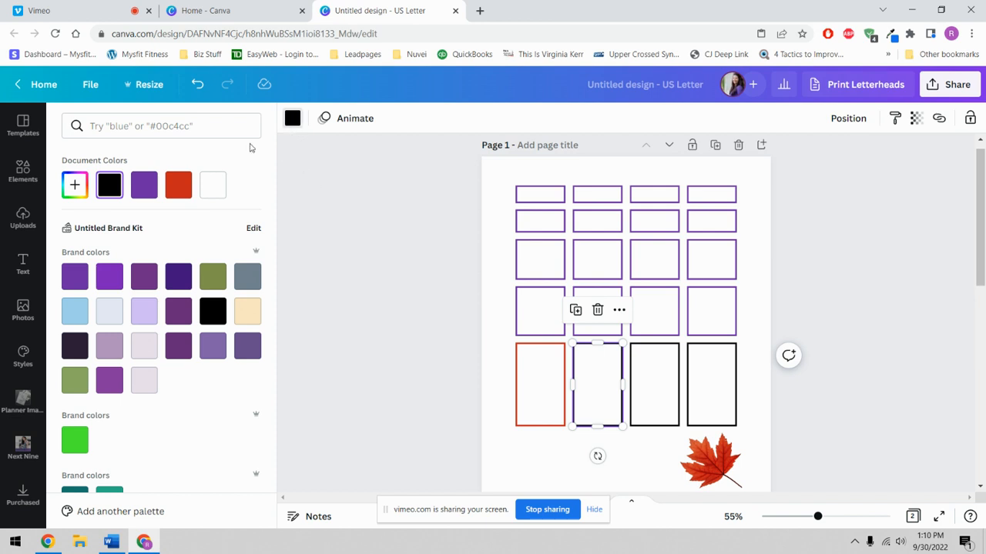
{"action": "left_click", "coordinate": [705, 461]}
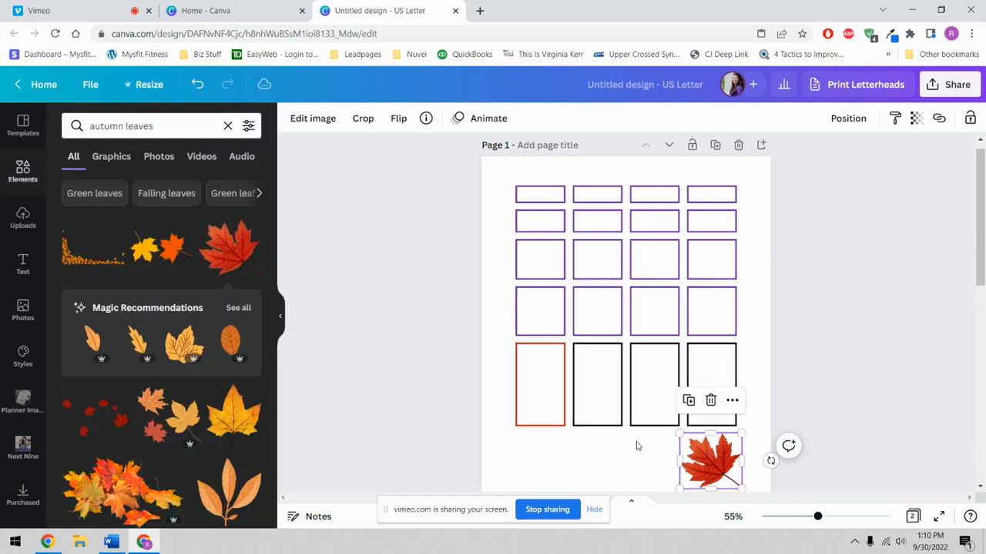
- Add the autumn leaves cluster graphic, shrink it and place it below the grid
{"action": "left_click", "coordinate": [150, 426]}
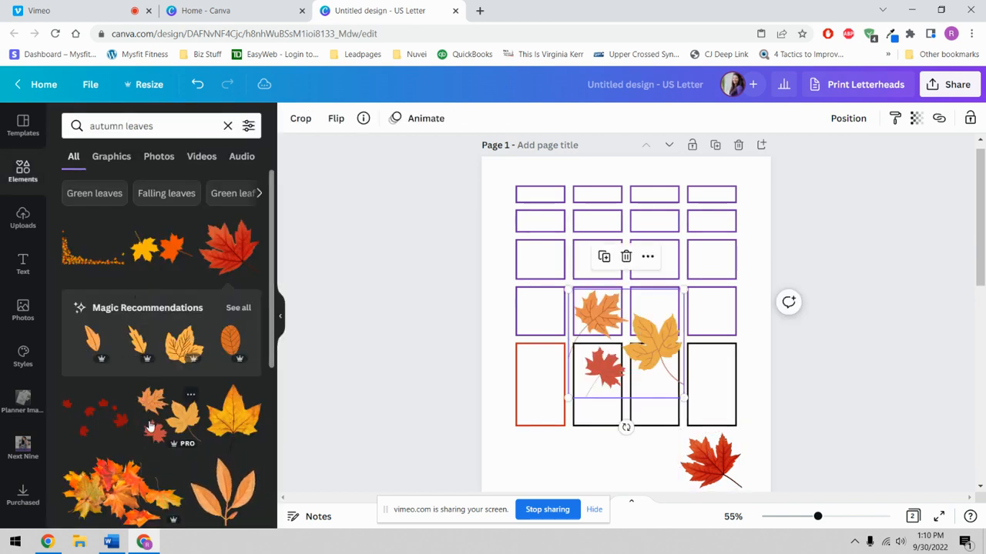
{"action": "left_click_drag", "start_coordinate": [568, 290], "coordinate": [606, 326]}
{"action": "left_click_drag", "start_coordinate": [648, 377], "coordinate": [603, 474]}
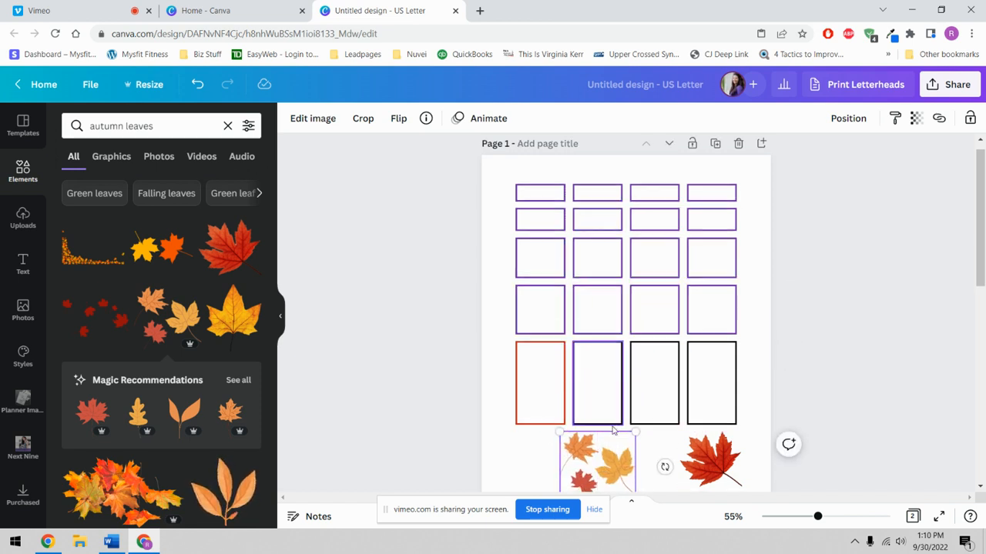
{"action": "scroll", "coordinate": [609, 385], "scroll_direction": "down", "scroll_amount": 3}
{"action": "left_click_drag", "start_coordinate": [612, 352], "coordinate": [624, 352]}
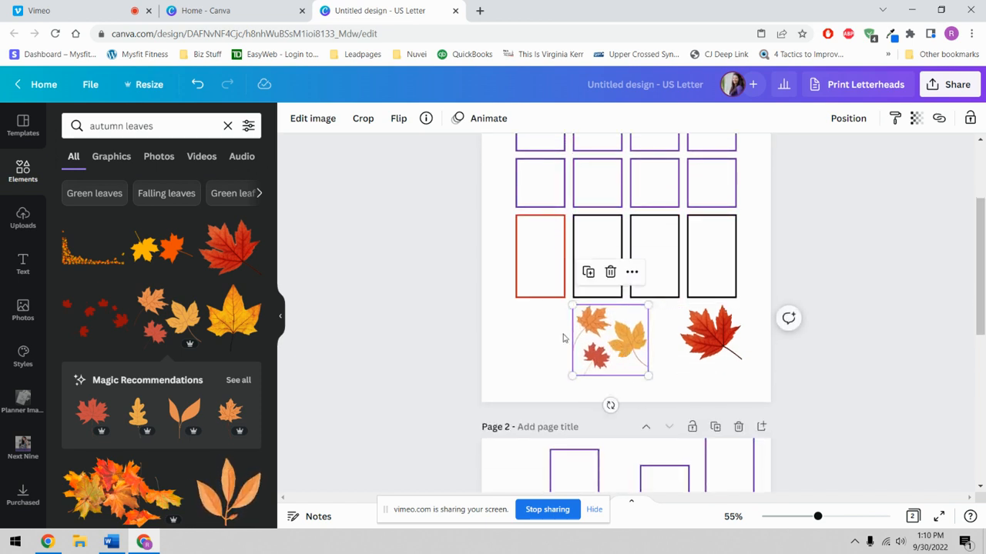
- Eyedrop orange #E78F54 from the leaves onto the second bottom box's outline
{"action": "left_click", "coordinate": [602, 227]}
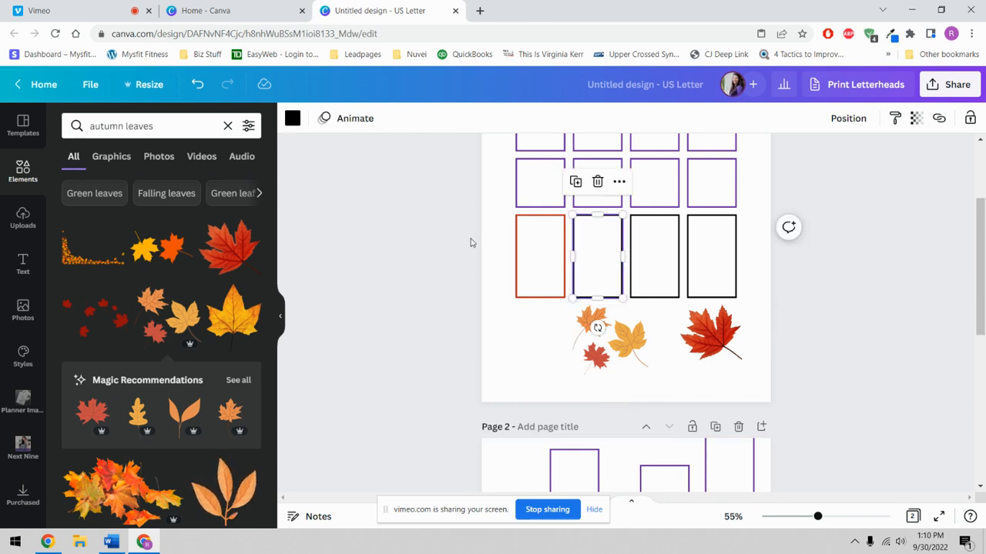
{"action": "left_click", "coordinate": [292, 118]}
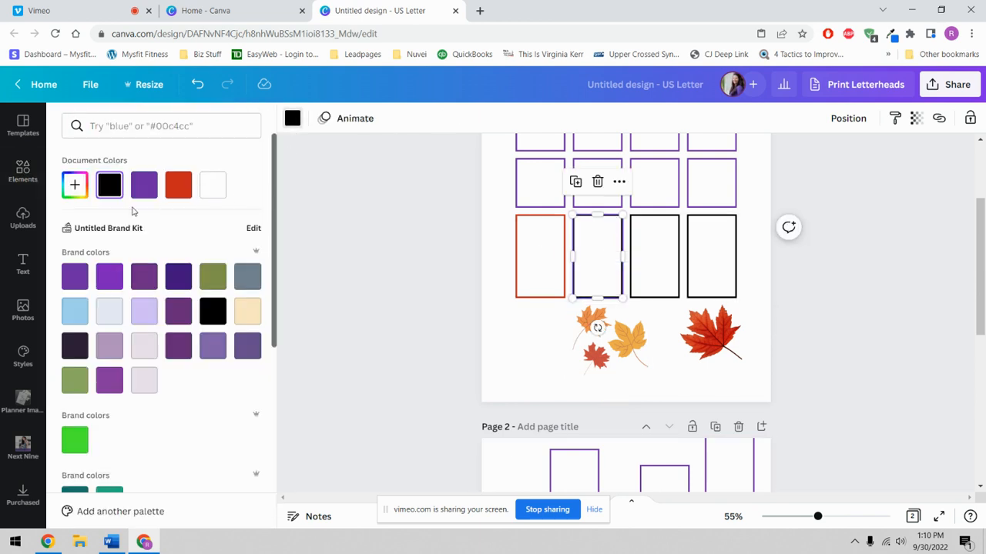
{"action": "left_click", "coordinate": [75, 185]}
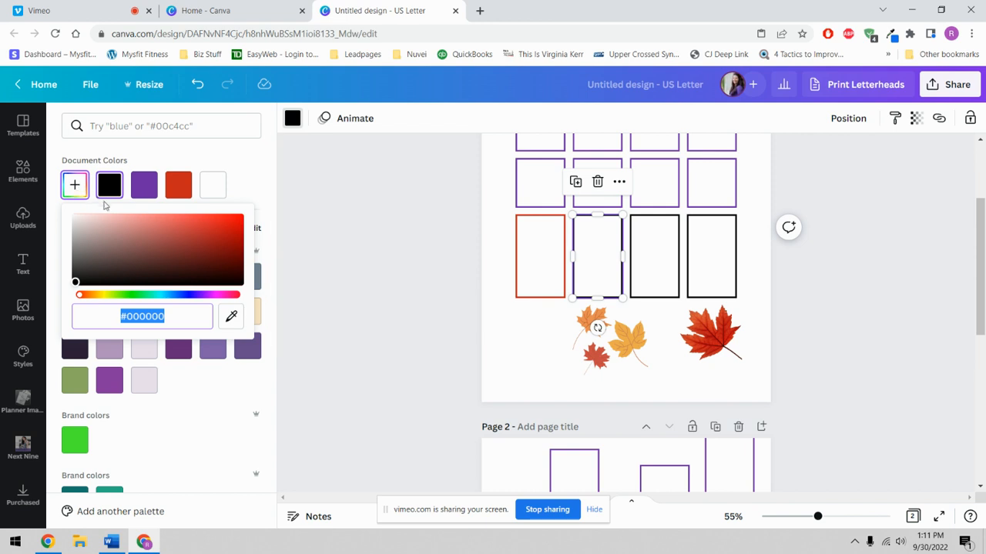
{"action": "left_click", "coordinate": [230, 319]}
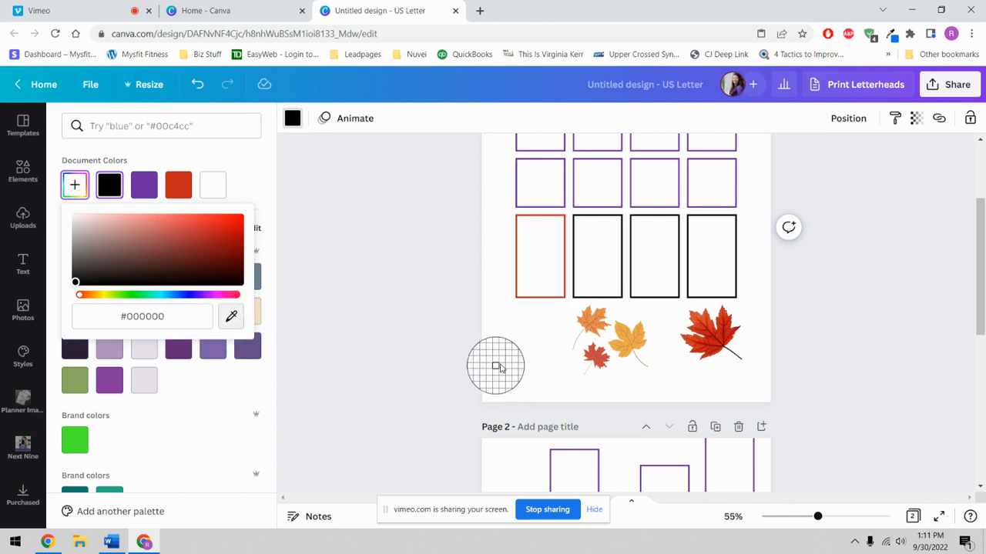
{"action": "left_click", "coordinate": [600, 317]}
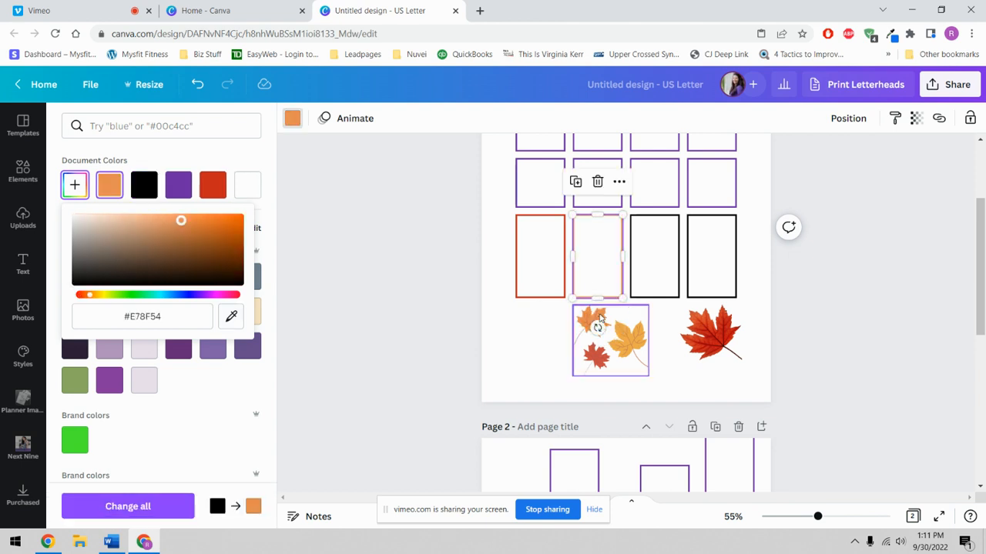
{"action": "left_click", "coordinate": [552, 355]}
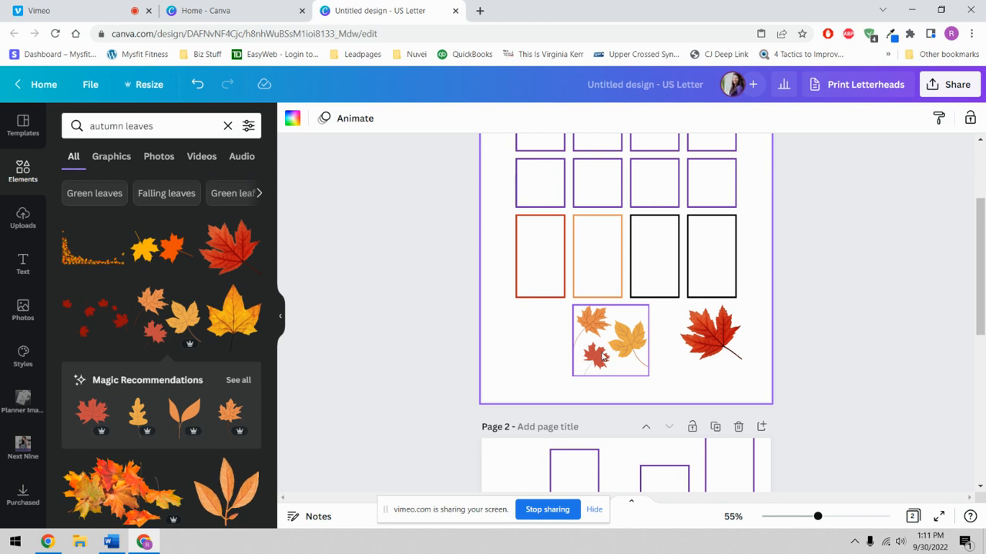
- Delete Page 2 from the design
{"action": "left_click", "coordinate": [647, 292]}
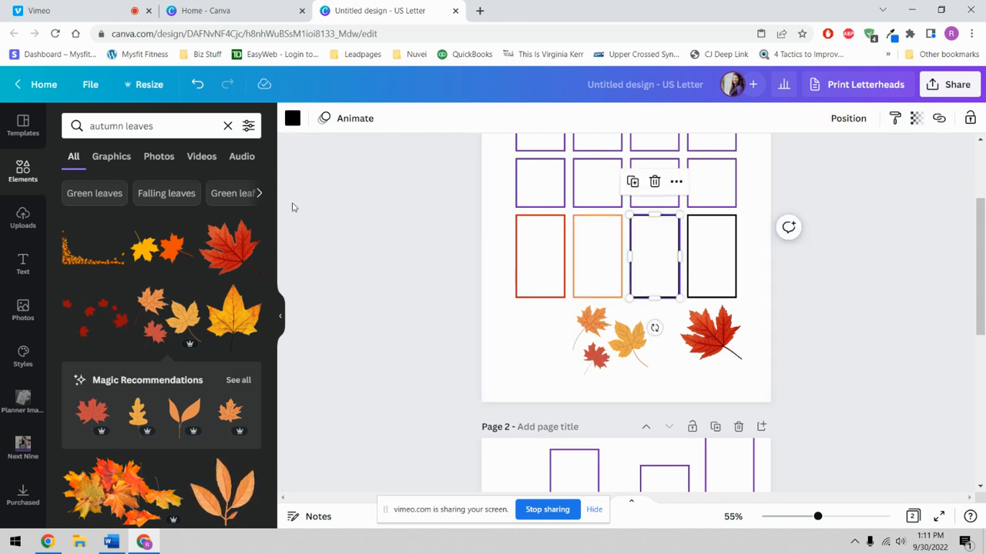
{"action": "left_click", "coordinate": [292, 118]}
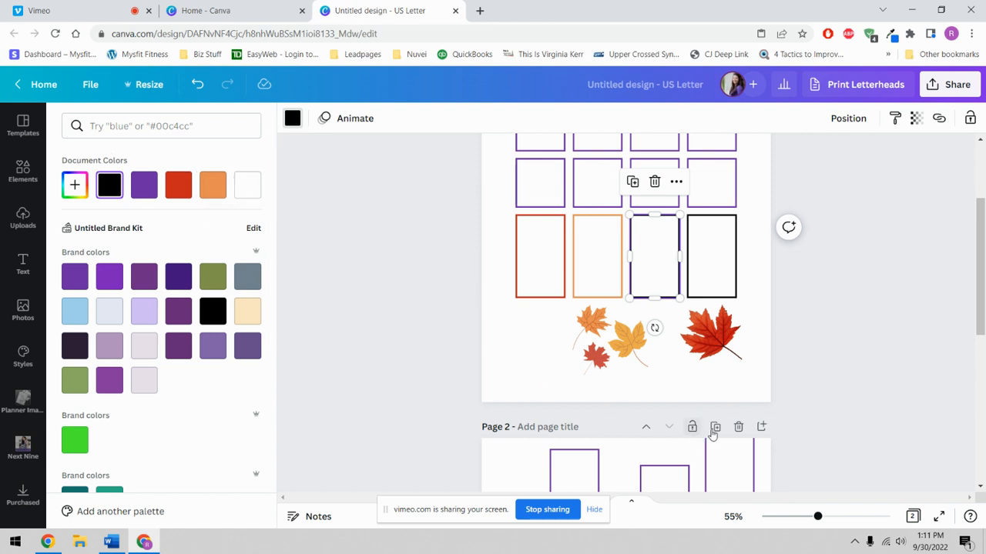
{"action": "left_click", "coordinate": [740, 428]}
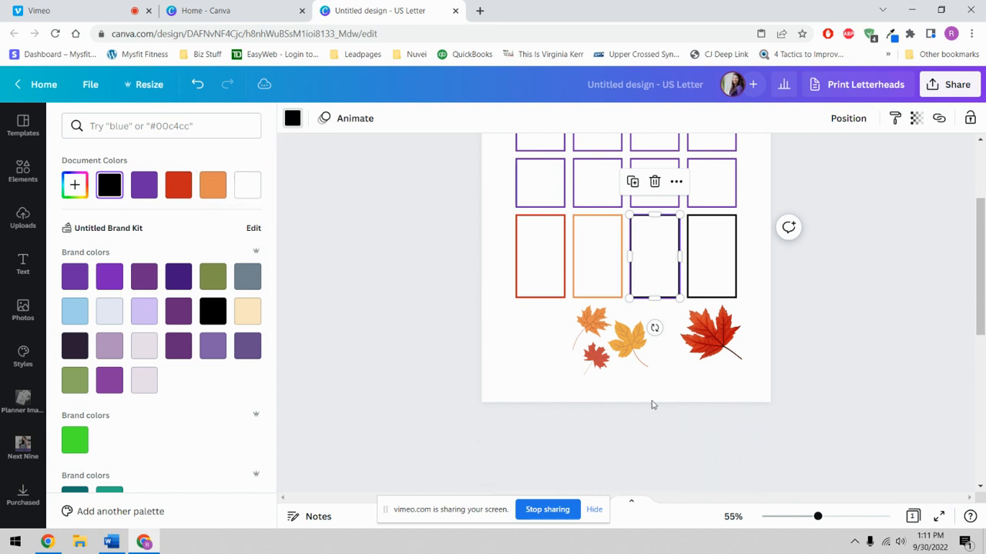
{"action": "left_click", "coordinate": [542, 380]}
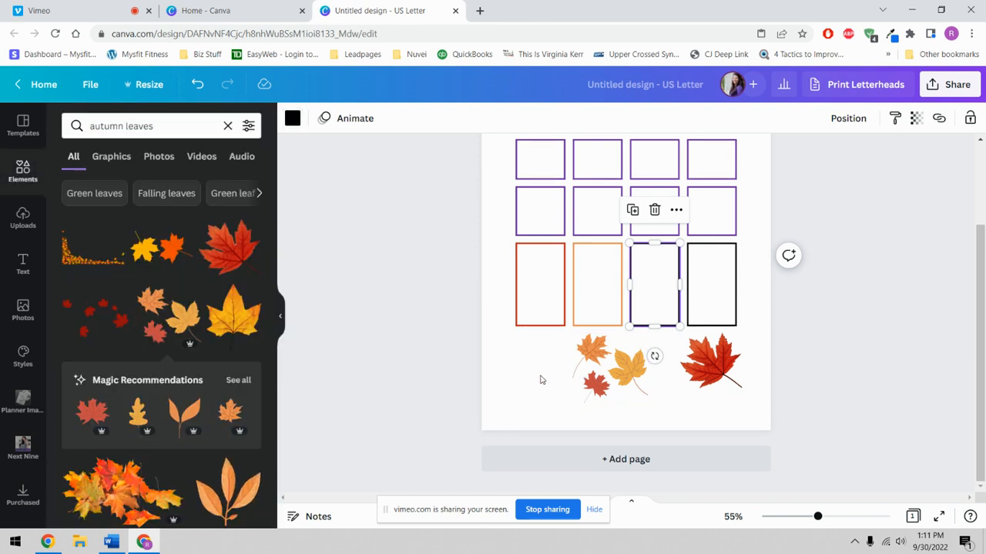
- Shrink the leaf cluster into the red box's lower-left and the maple leaf into the last box's lower-right
{"action": "left_click", "coordinate": [633, 389]}
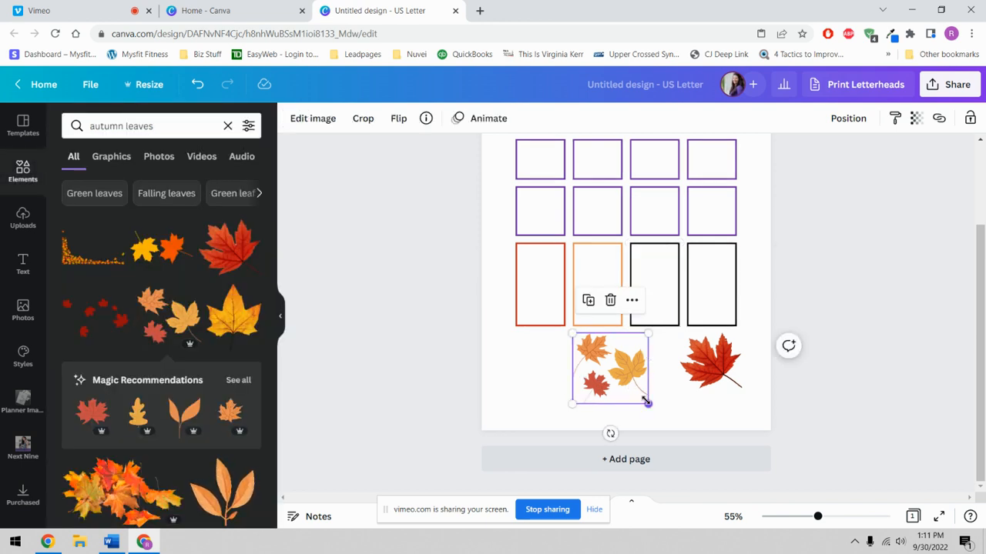
{"action": "left_click_drag", "start_coordinate": [646, 403], "coordinate": [534, 316]}
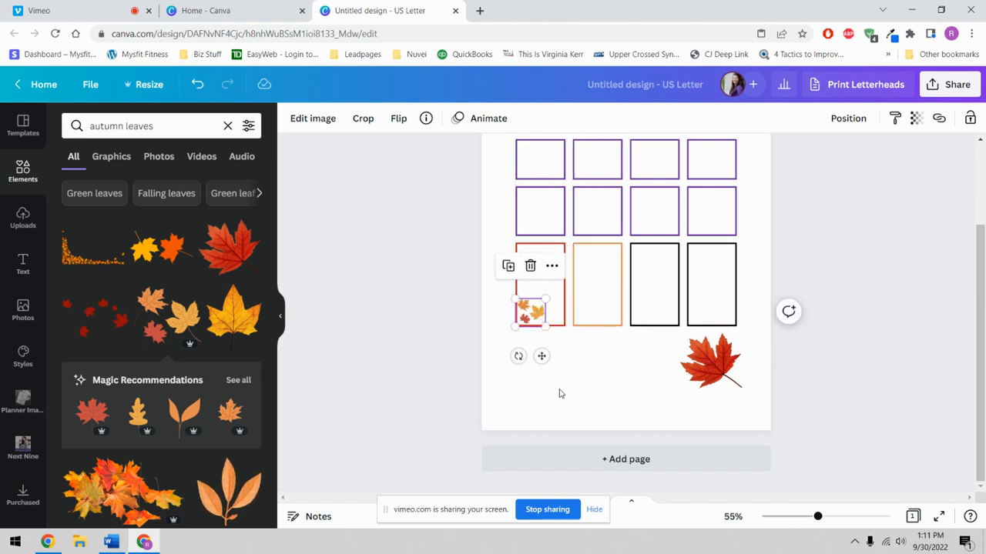
{"action": "left_click", "coordinate": [713, 369]}
{"action": "left_click_drag", "start_coordinate": [741, 388], "coordinate": [728, 317]}
{"action": "left_click", "coordinate": [638, 430]}
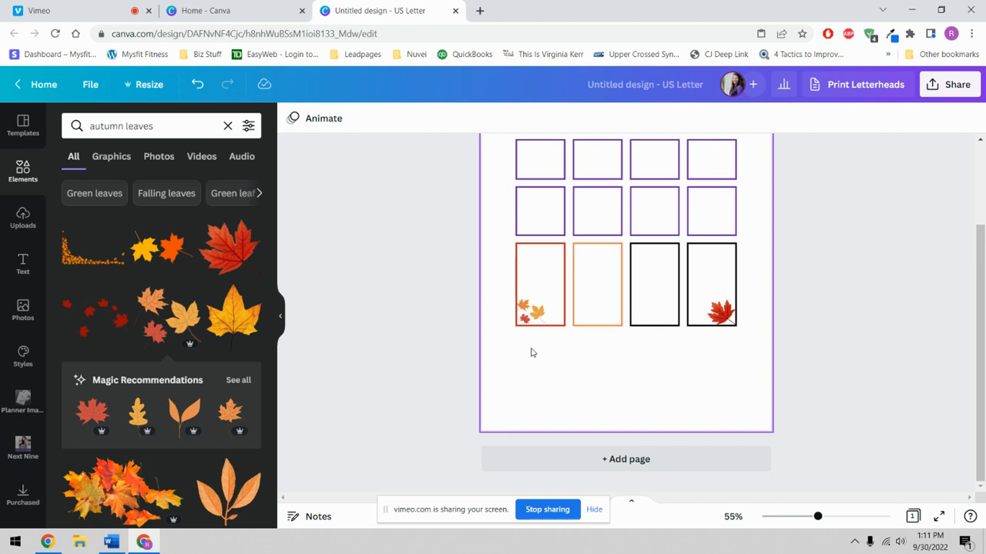
{"action": "mouse_move", "coordinate": [552, 272]}
{"action": "left_mouse_down"}
{"action": "mouse_move", "coordinate": [548, 361]}
{"action": "mouse_move", "coordinate": [549, 269]}
{"action": "left_mouse_up"}
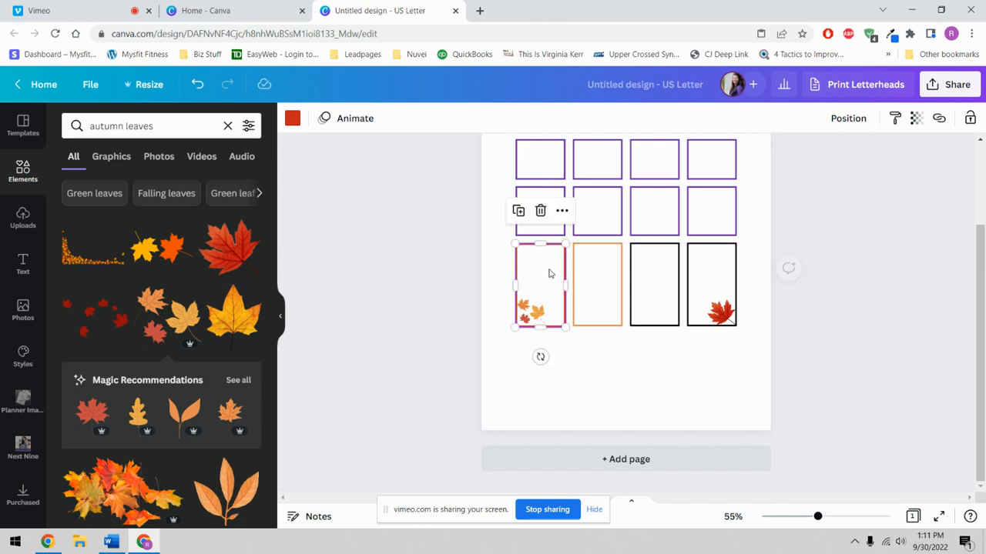
- Group the red bottom-row frame with its leaves so they move together
{"action": "left_click", "coordinate": [566, 370]}
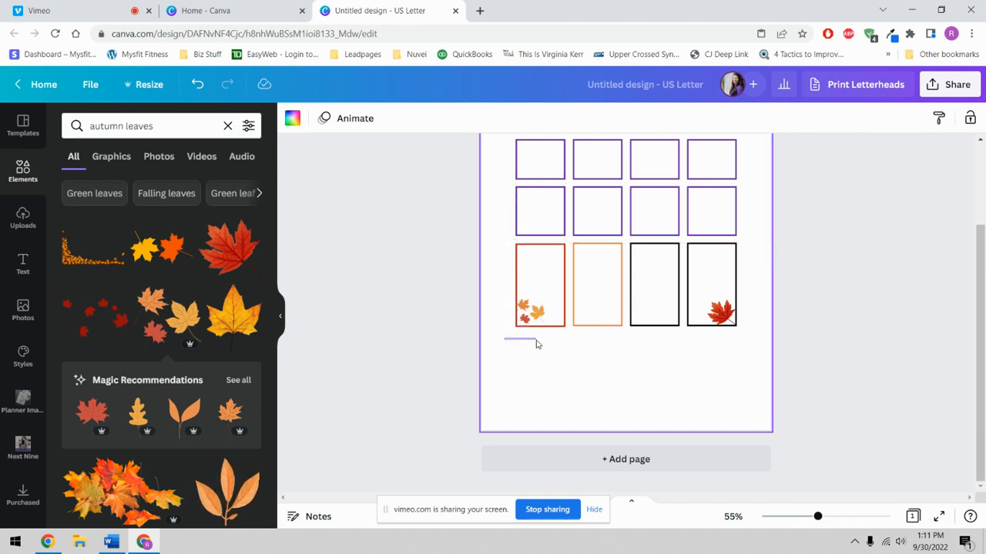
{"action": "left_click_drag", "start_coordinate": [537, 345], "coordinate": [556, 288]}
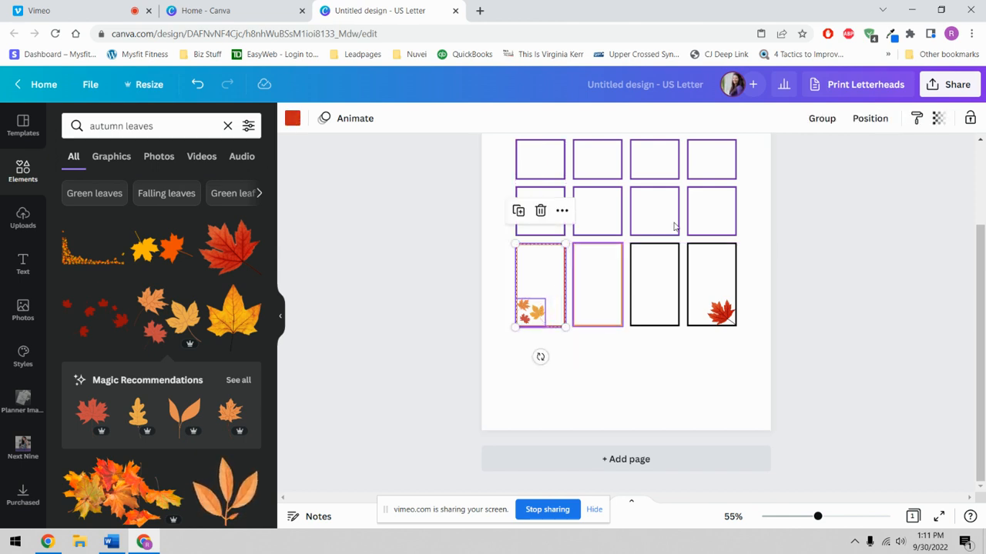
{"action": "left_click", "coordinate": [823, 118]}
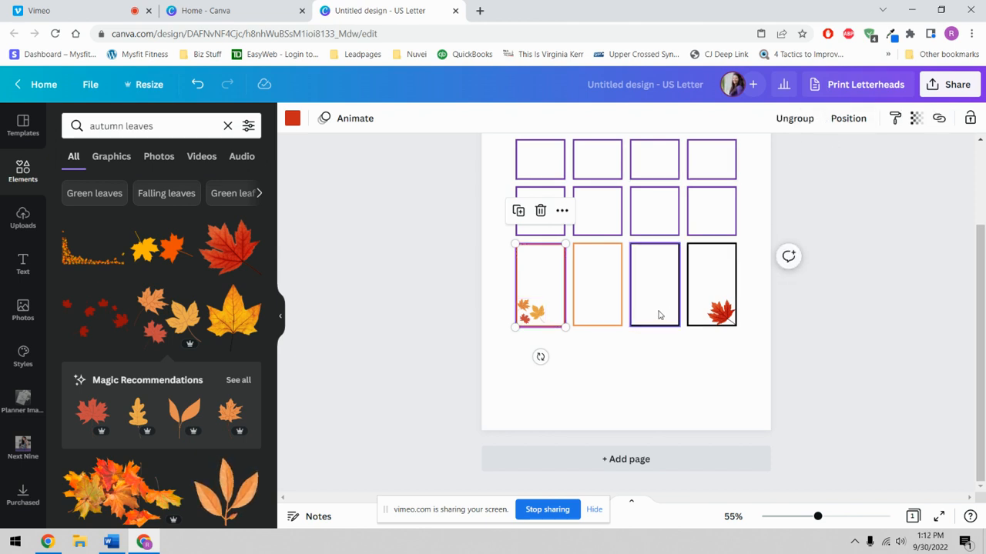
{"action": "mouse_move", "coordinate": [540, 292]}
{"action": "left_mouse_down"}
{"action": "mouse_move", "coordinate": [538, 327]}
{"action": "mouse_move", "coordinate": [531, 277]}
{"action": "left_mouse_up"}
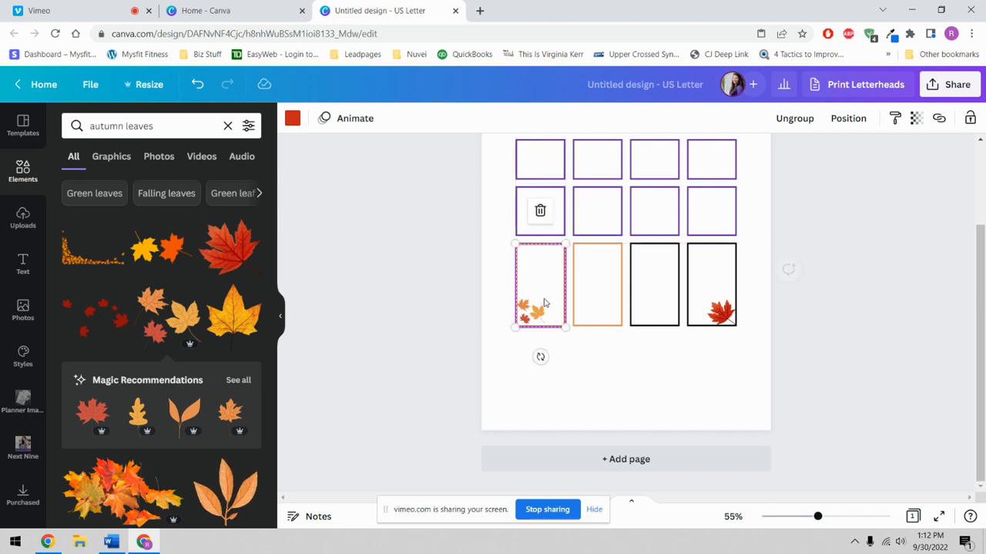
- Group the rightmost frame with its maple leaf, and add an autumn leaf border graphic
{"action": "left_click", "coordinate": [735, 307], "text": "shift"}
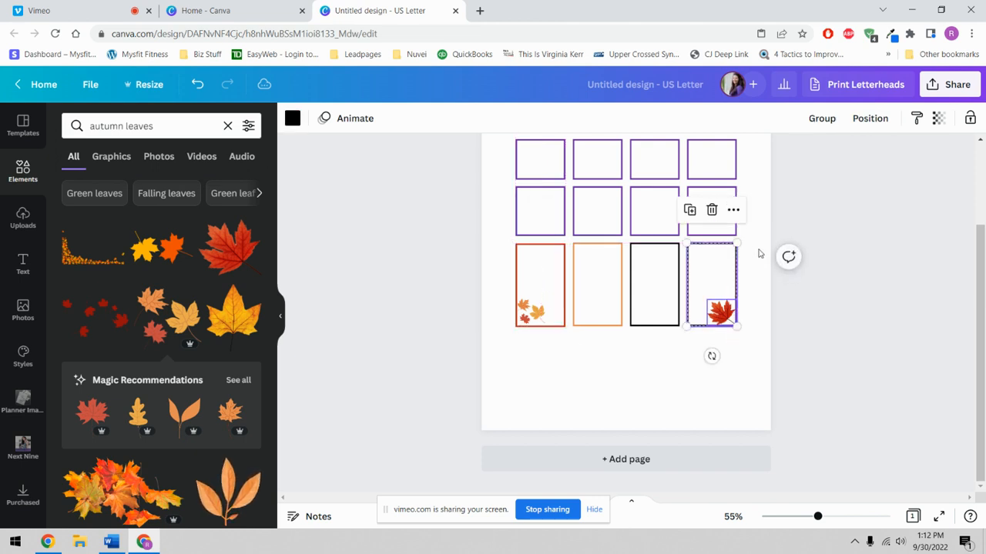
{"action": "left_click", "coordinate": [823, 119]}
{"action": "mouse_move", "coordinate": [720, 302]}
{"action": "left_mouse_down"}
{"action": "mouse_move", "coordinate": [721, 323]}
{"action": "mouse_move", "coordinate": [721, 293]}
{"action": "left_mouse_up"}
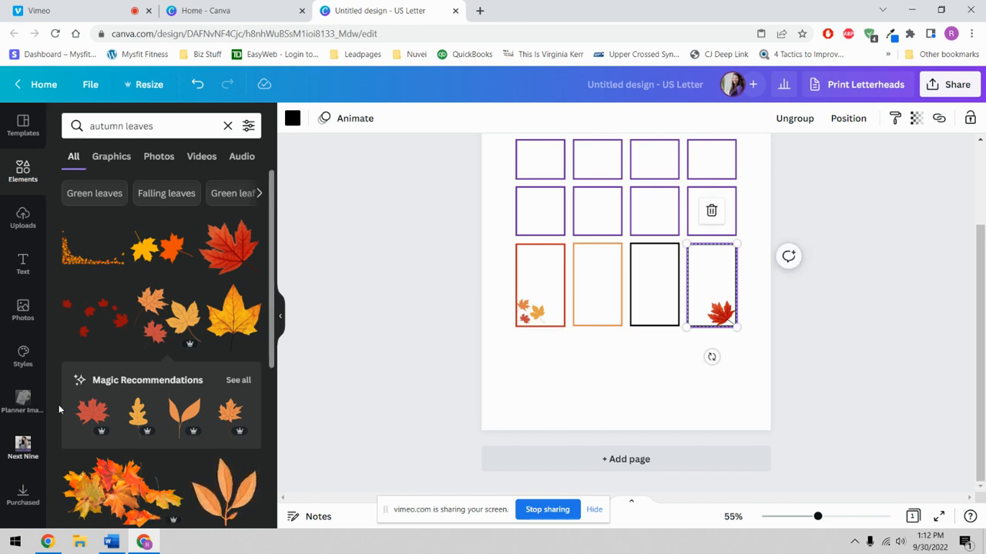
{"action": "left_click", "coordinate": [71, 267]}
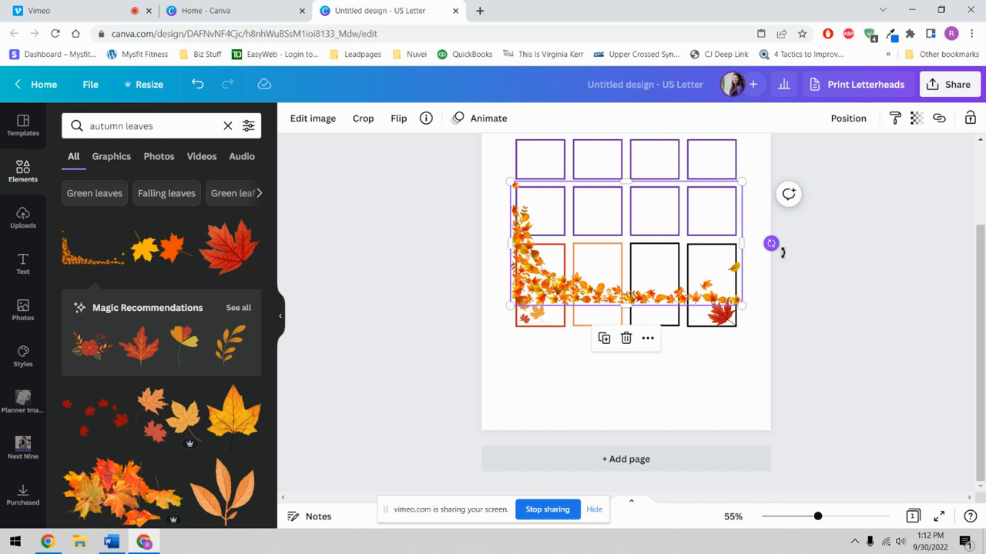
- Rotate the leaf border upright and shrink it to fit inside the second orange box
{"action": "left_click_drag", "start_coordinate": [782, 252], "coordinate": [627, 394]}
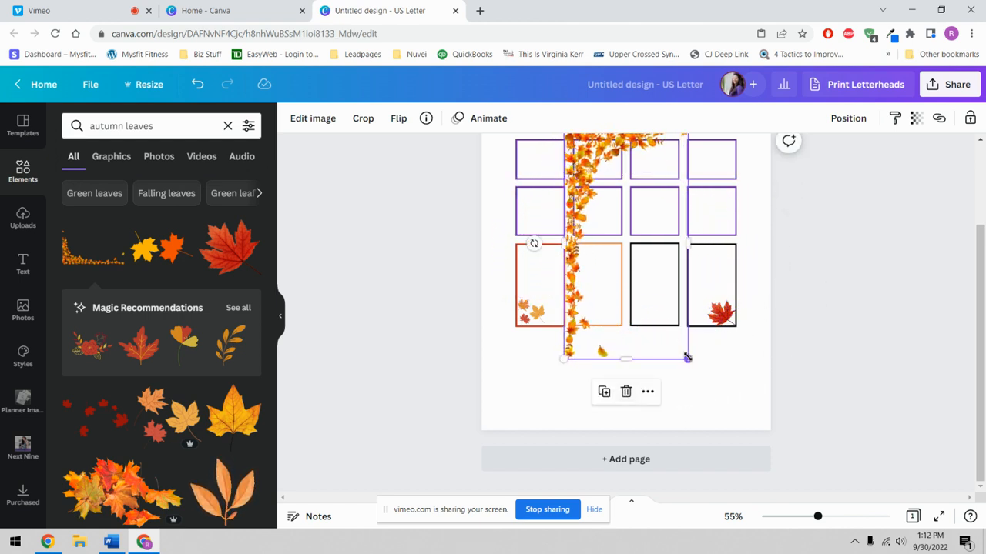
{"action": "left_click_drag", "start_coordinate": [687, 357], "coordinate": [607, 285]}
{"action": "left_click_drag", "start_coordinate": [628, 325], "coordinate": [616, 299]}
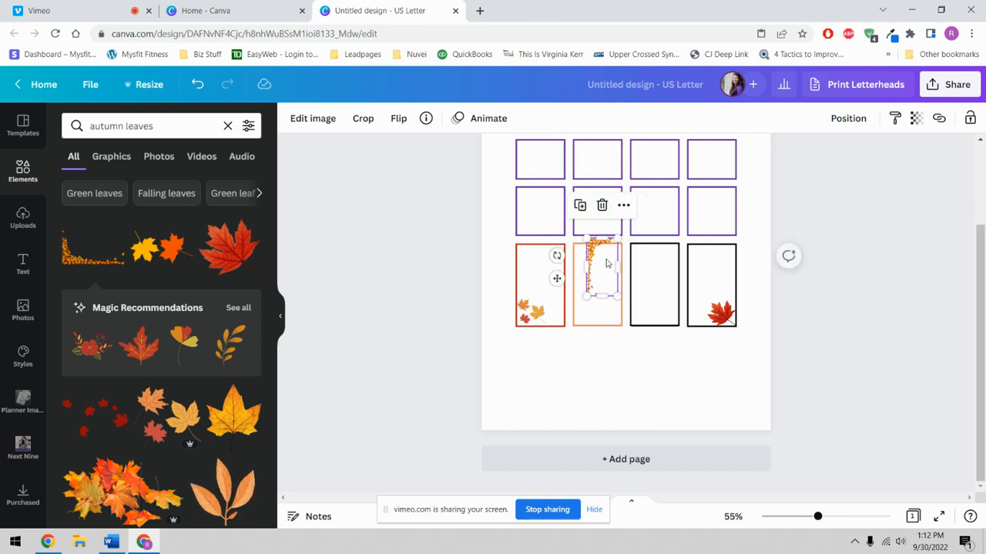
{"action": "left_click_drag", "start_coordinate": [604, 258], "coordinate": [593, 268]}
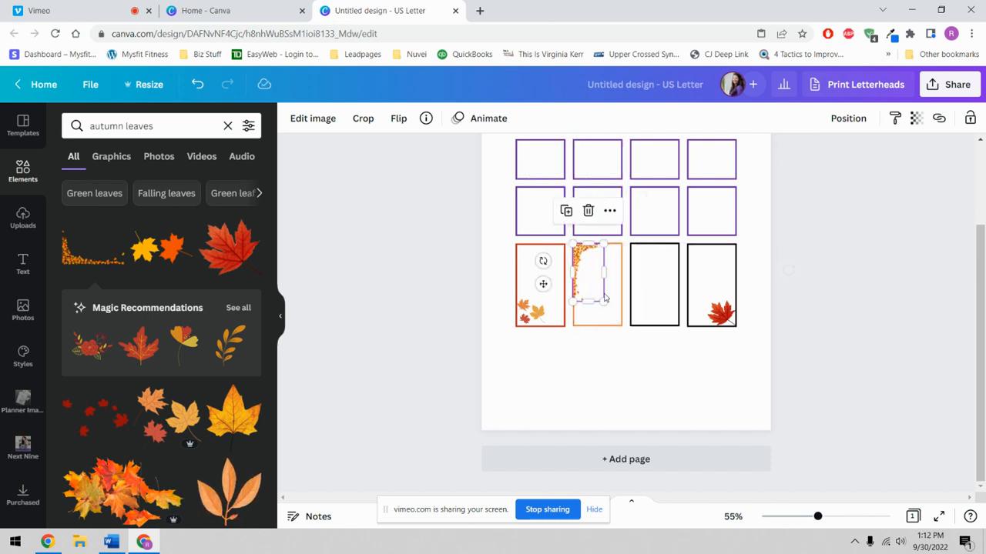
{"action": "left_click", "coordinate": [648, 386]}
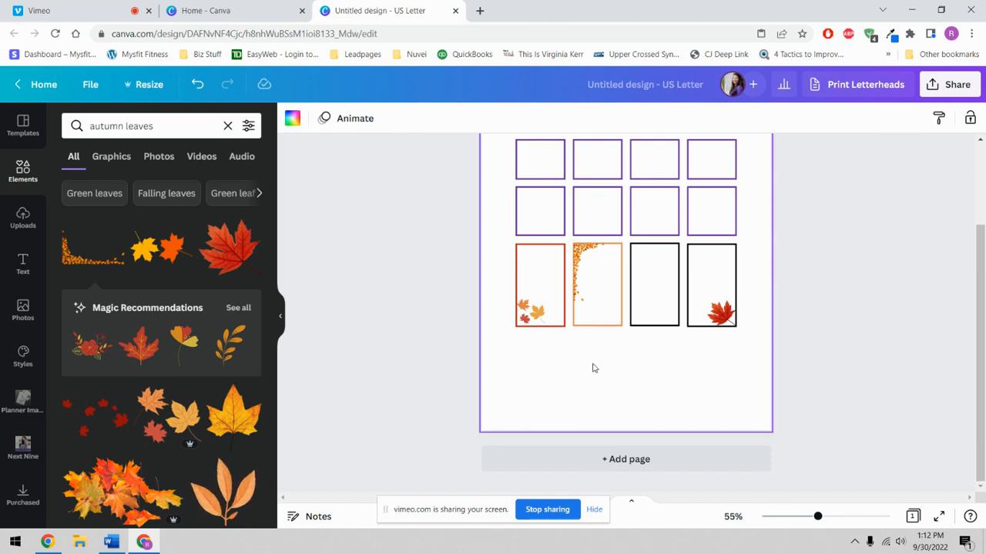
- Duplicate the leaf border and rotate the copy -90° into the box's opposite corner
{"action": "left_click", "coordinate": [583, 266]}
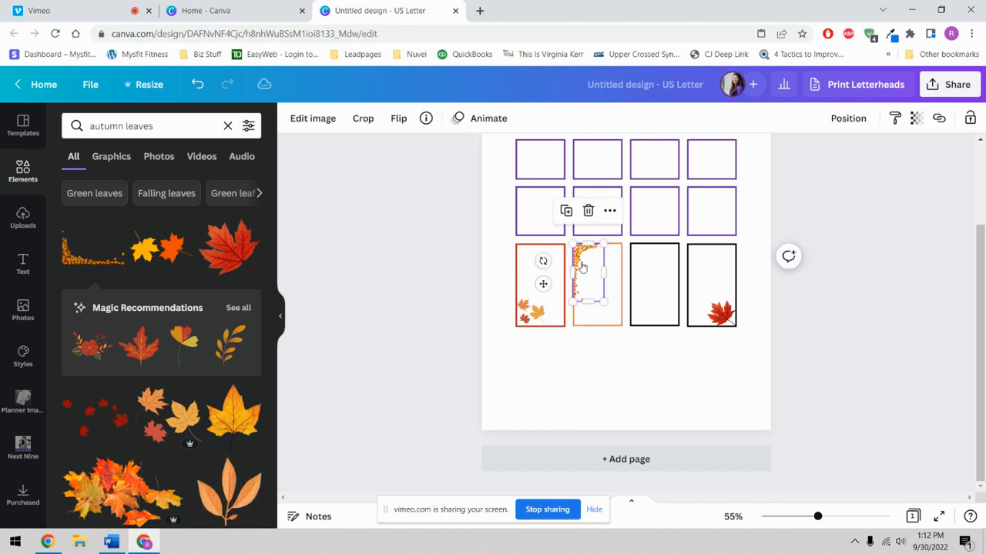
{"action": "right_click", "coordinate": [583, 265]}
{"action": "left_click", "coordinate": [604, 185]}
{"action": "right_click", "coordinate": [605, 265]}
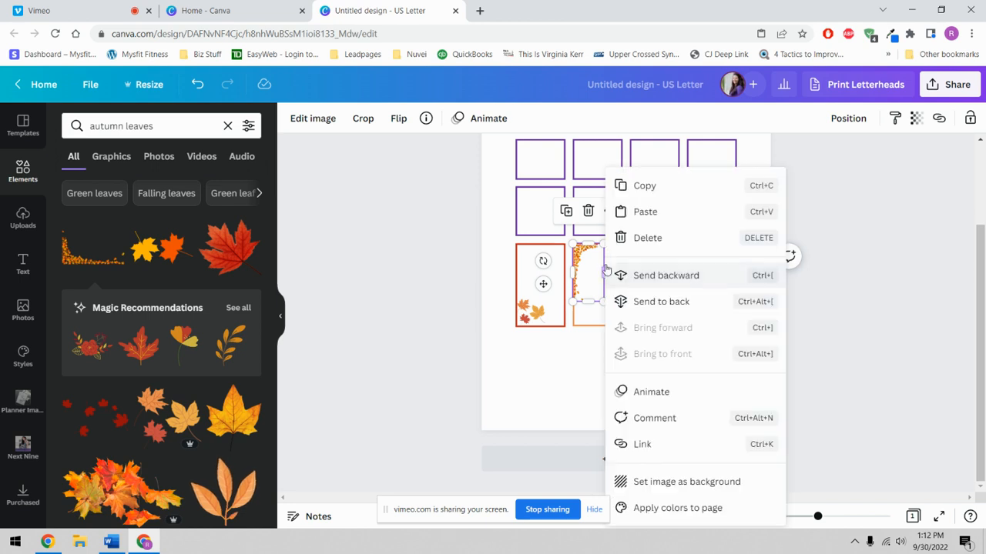
{"action": "left_click", "coordinate": [619, 209]}
{"action": "left_click_drag", "start_coordinate": [590, 290], "coordinate": [595, 295]}
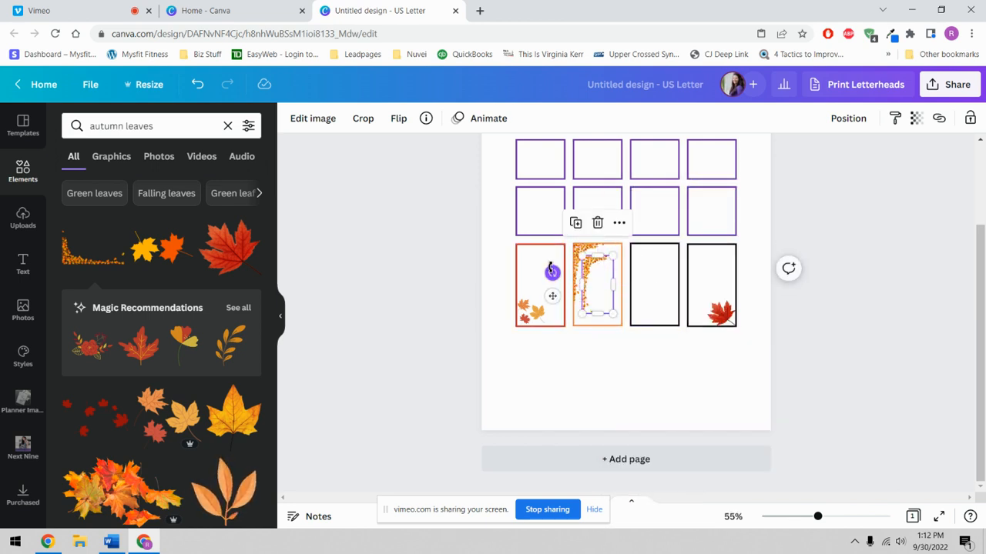
{"action": "left_click_drag", "start_coordinate": [552, 271], "coordinate": [610, 291]}
{"action": "left_click", "coordinate": [683, 405]}
- Group the orange box with both leaf borders
{"action": "left_click", "coordinate": [616, 317]}
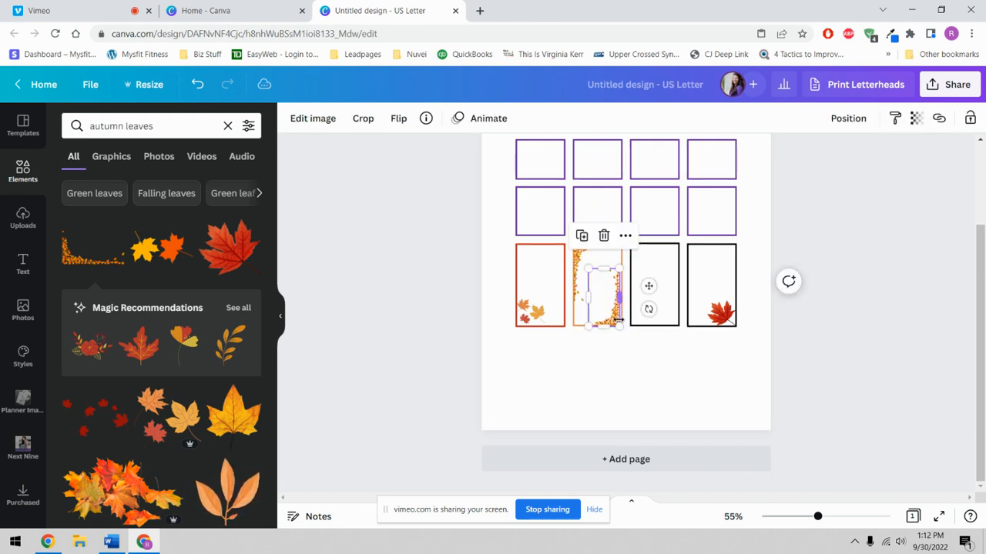
{"action": "left_click", "coordinate": [633, 370]}
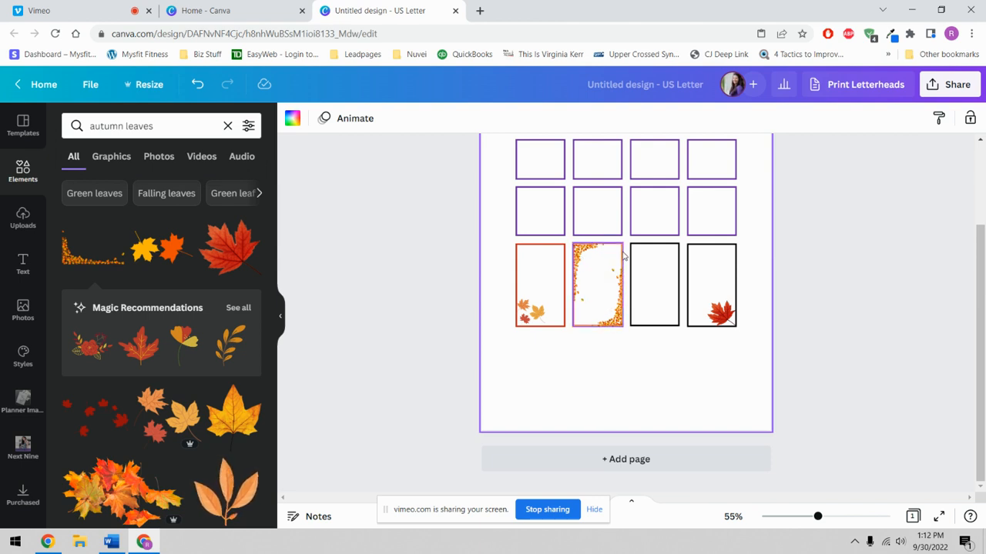
{"action": "left_click_drag", "start_coordinate": [604, 341], "coordinate": [606, 296]}
{"action": "left_click", "coordinate": [821, 117]}
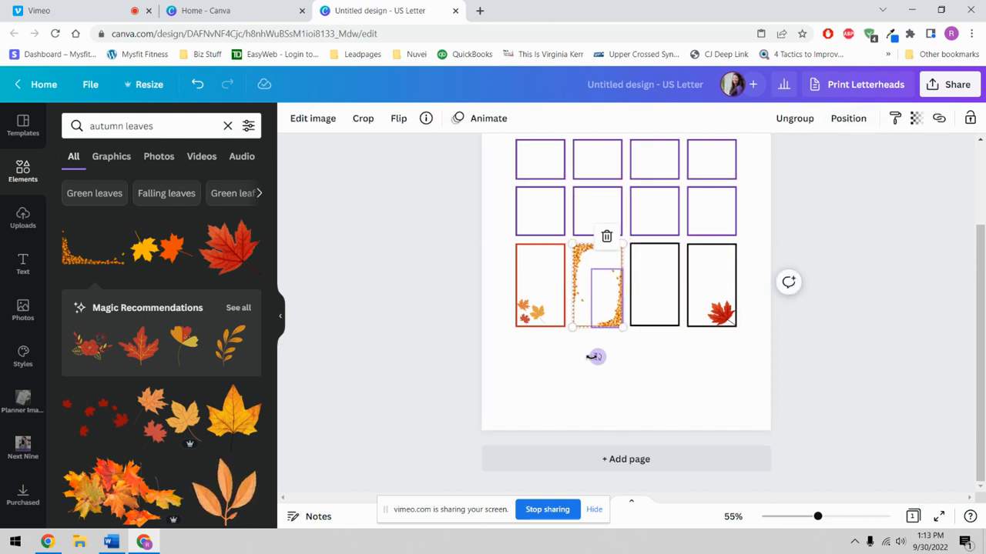
- Paste a copy of the grouped leaf-border box below the grid, then delete it
{"action": "left_click", "coordinate": [607, 283]}
{"action": "right_click", "coordinate": [606, 267]}
{"action": "left_click", "coordinate": [620, 290]}
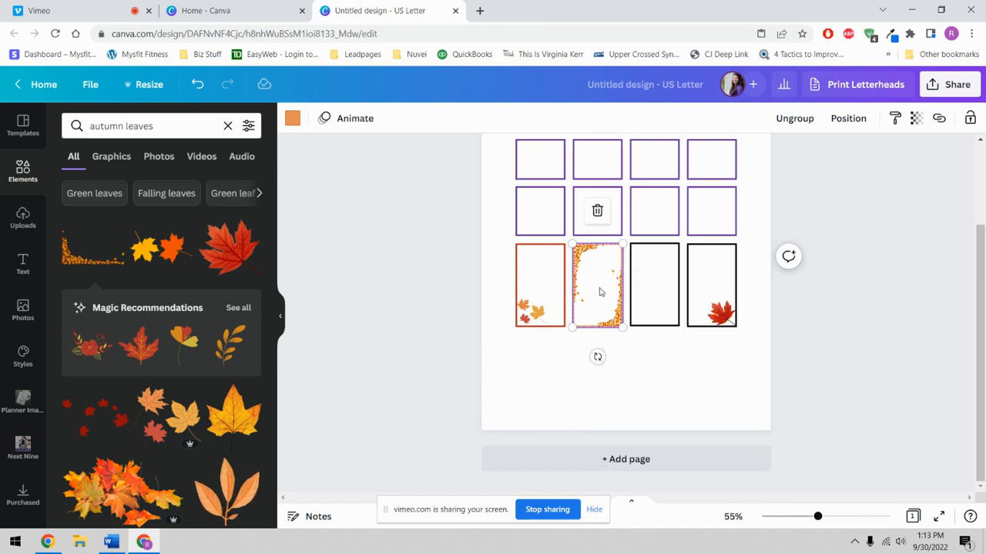
{"action": "right_click", "coordinate": [600, 291]}
{"action": "left_click", "coordinate": [639, 280]}
{"action": "left_click_drag", "start_coordinate": [608, 293], "coordinate": [543, 365]}
{"action": "left_click", "coordinate": [642, 391]}
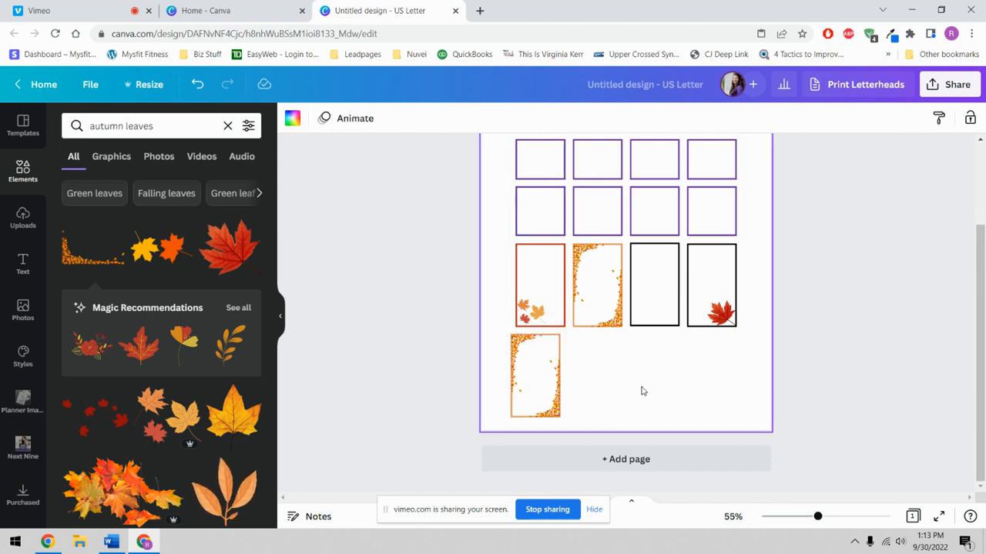
{"action": "left_click", "coordinate": [543, 381]}
{"action": "left_click_drag", "start_coordinate": [677, 361], "coordinate": [516, 381]}
{"action": "key", "text": "Delete"}
{"action": "left_click", "coordinate": [600, 383]}
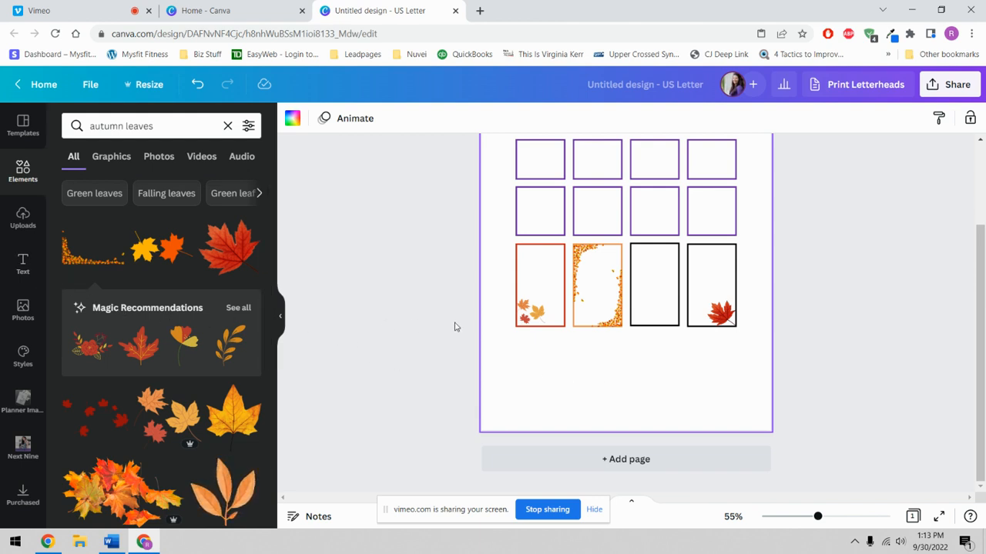
{"action": "scroll", "coordinate": [455, 326], "scroll_direction": "up", "scroll_amount": 1}
- Add a subheading text box below the grid that reads 'today'
{"action": "left_click", "coordinate": [23, 265]}
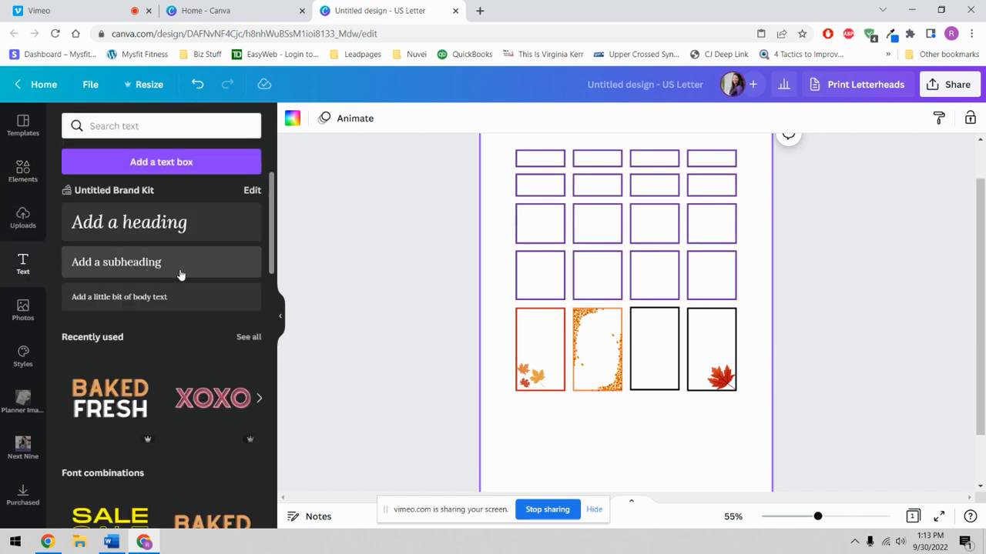
{"action": "left_click", "coordinate": [116, 262]}
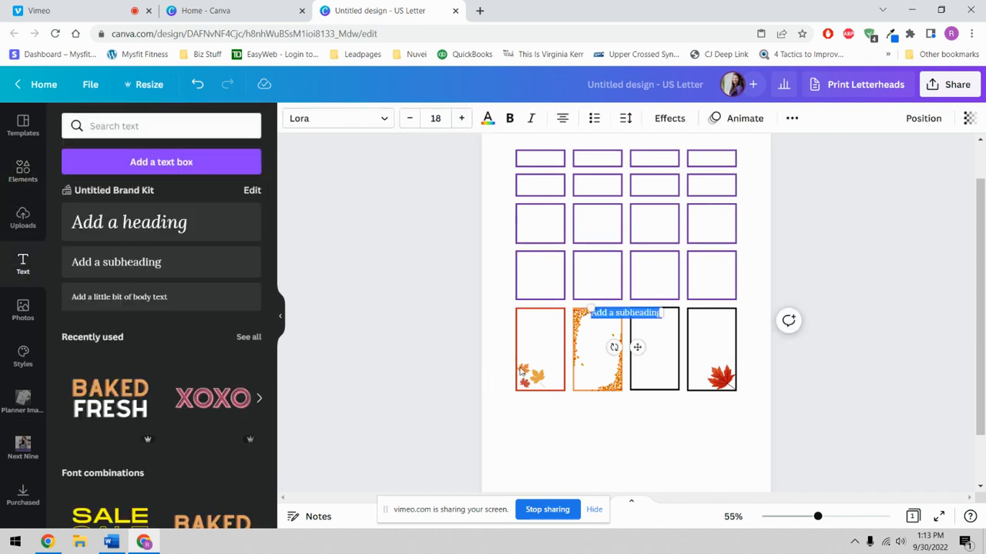
{"action": "left_click_drag", "start_coordinate": [636, 346], "coordinate": [618, 454]}
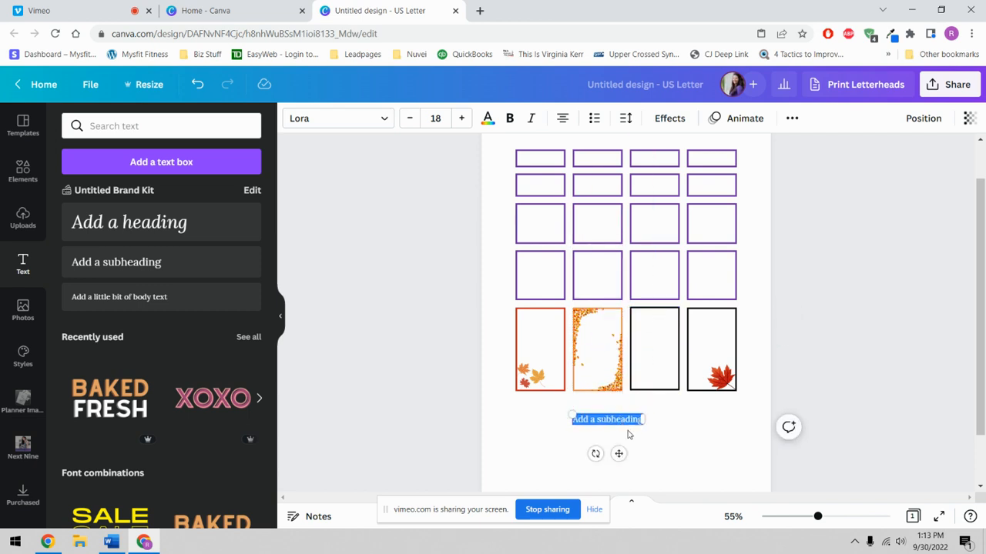
{"action": "key", "text": "BackSpace"}
{"action": "type", "text": "toda"}
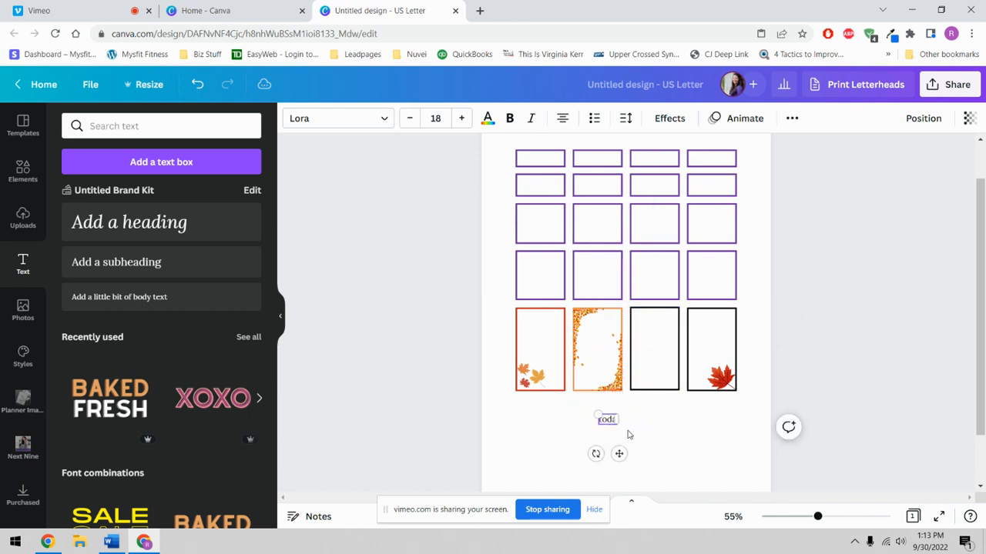
{"action": "type", "text": "y"}
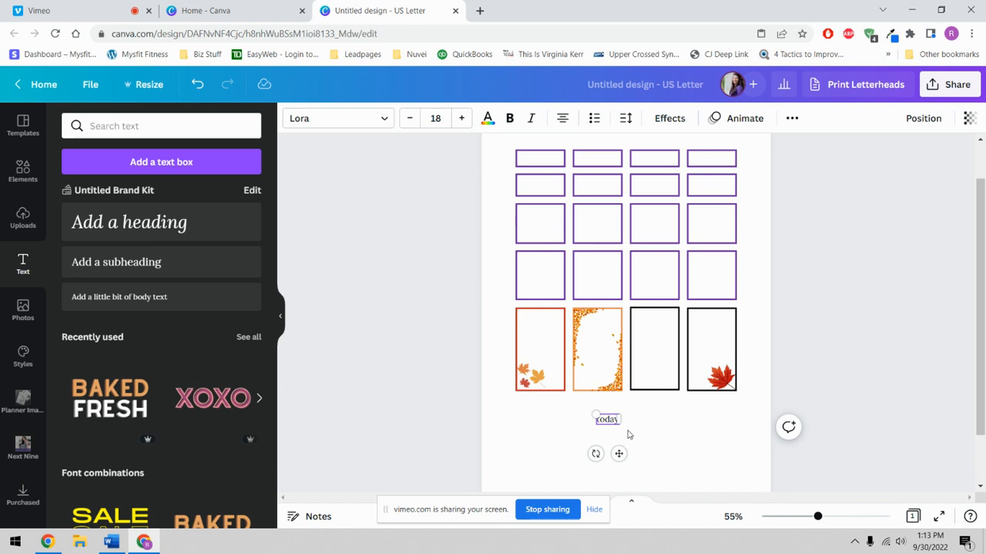
- Set 'today' in Playfair Display and position it at the top of the first box
{"action": "left_click", "coordinate": [383, 118]}
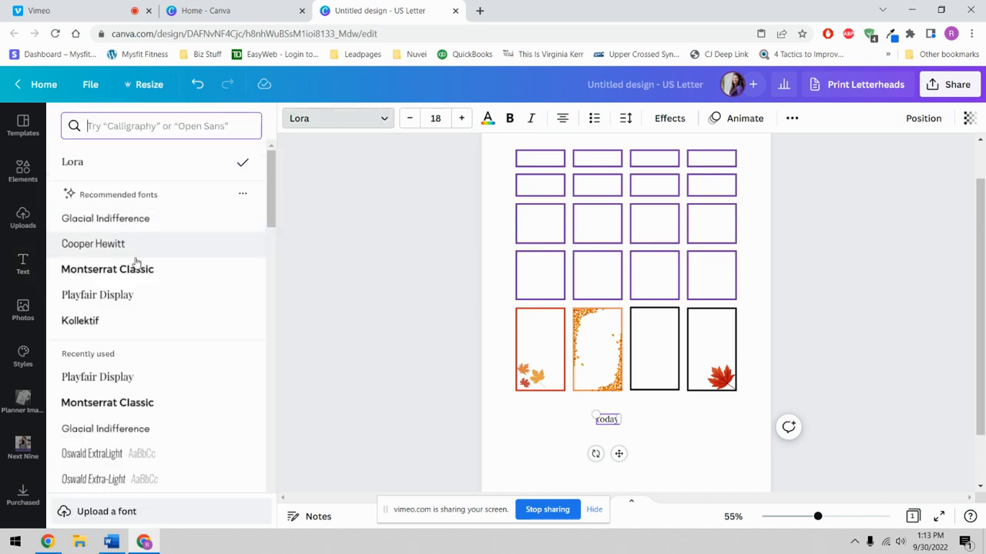
{"action": "left_click", "coordinate": [129, 299]}
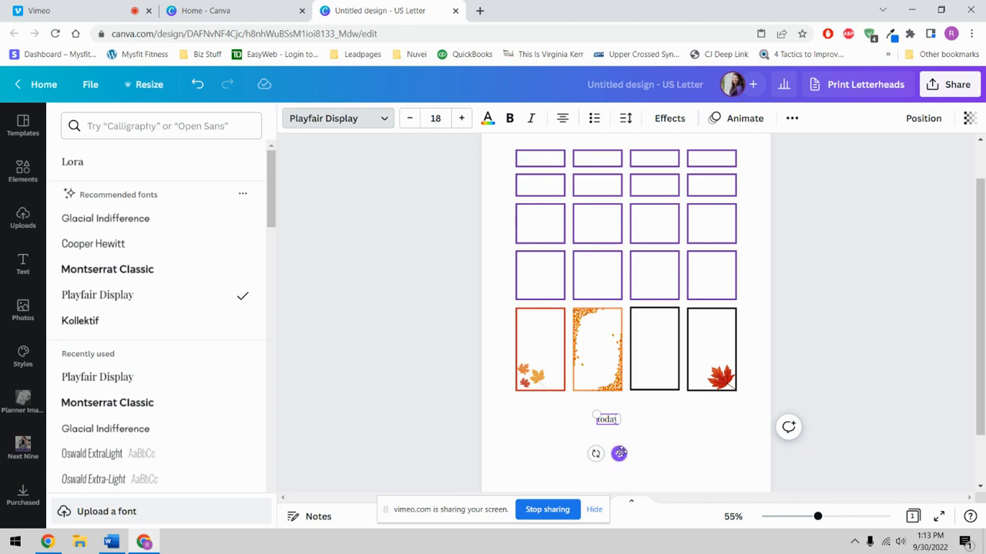
{"action": "left_click_drag", "start_coordinate": [619, 454], "coordinate": [551, 354]}
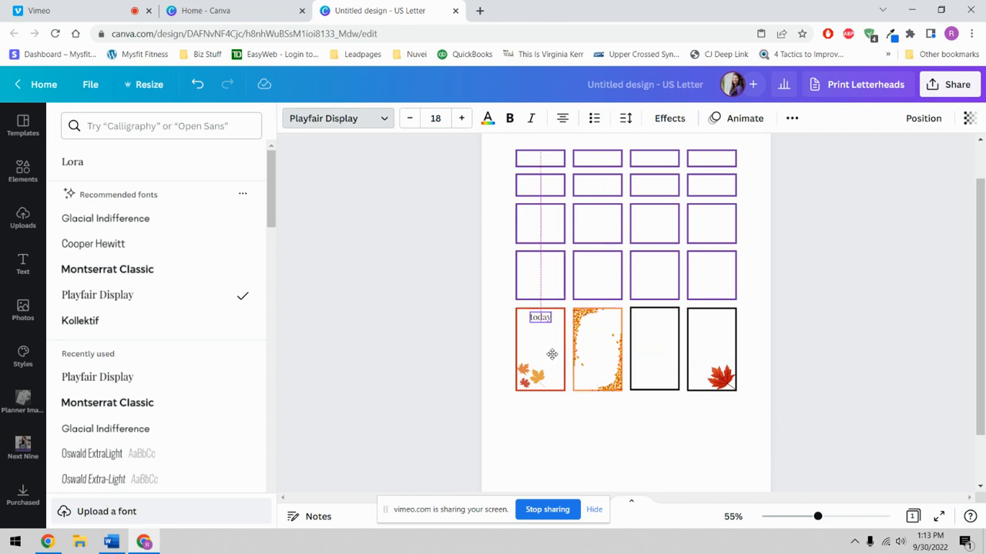
{"action": "left_click", "coordinate": [653, 473]}
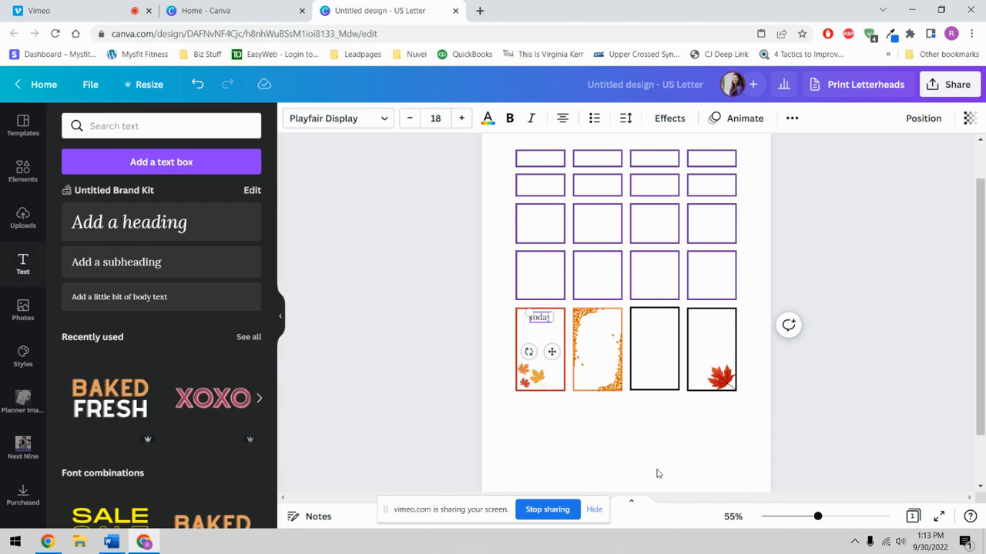
{"action": "left_click", "coordinate": [542, 327]}
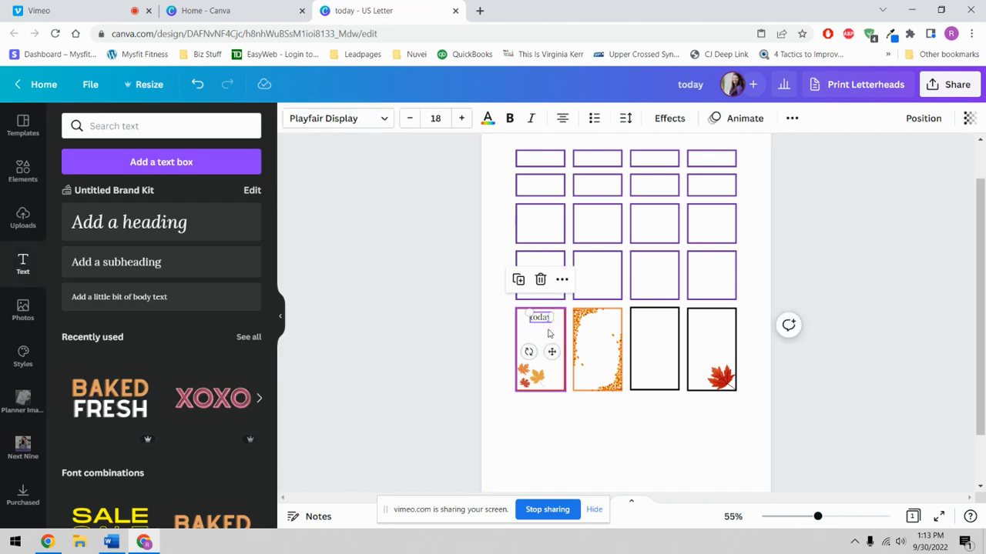
{"action": "key", "text": "Up"}
{"action": "key", "text": "Up"}
{"action": "key", "text": "Up"}
{"action": "key", "text": "Up"}
{"action": "key", "text": "Up"}
{"action": "key", "text": "Up"}
{"action": "key", "text": "Up"}
{"action": "key", "text": "Up"}
{"action": "key", "text": "Up"}
{"action": "key", "text": "Down"}
{"action": "key", "text": "Down"}
{"action": "key", "text": "Down"}
{"action": "key", "text": "Down"}
{"action": "key", "text": "Down"}
{"action": "key", "text": "Down"}
{"action": "key", "text": "Down"}
{"action": "key", "text": "Down"}
{"action": "key", "text": "Down"}
{"action": "key", "text": "Down"}
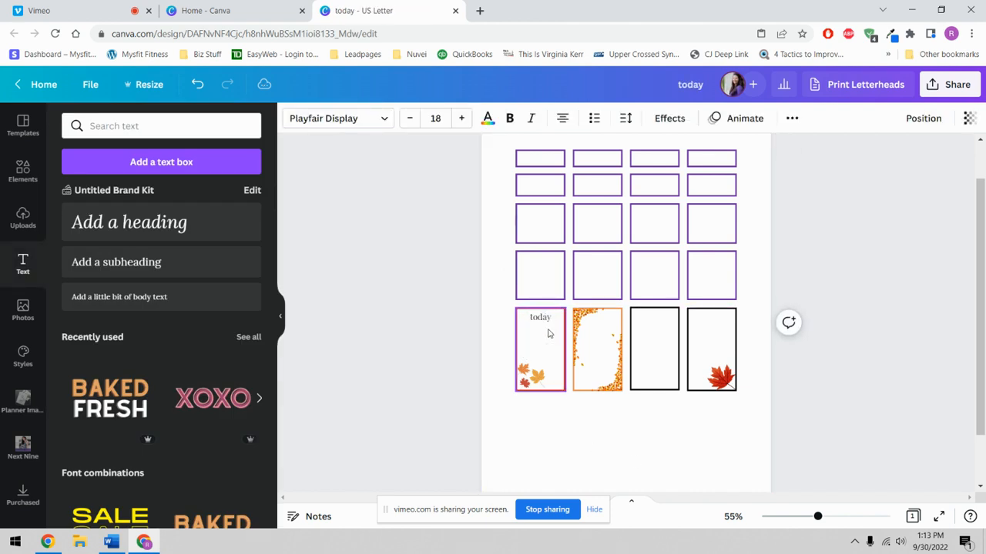
{"action": "key", "text": "Up"}
{"action": "key", "text": "Up"}
{"action": "key", "text": "Up"}
{"action": "key", "text": "Up"}
{"action": "key", "text": "Up"}
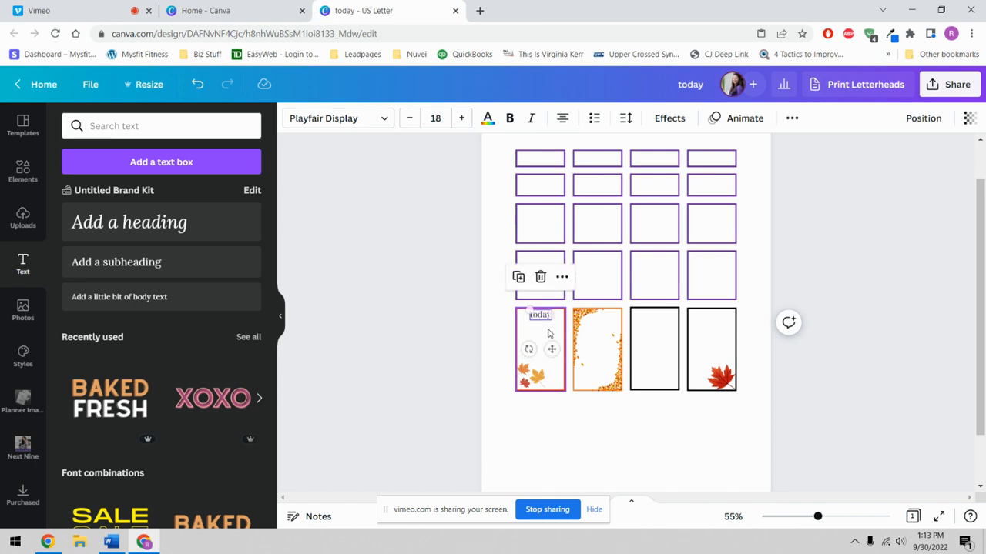
{"action": "left_click", "coordinate": [599, 455]}
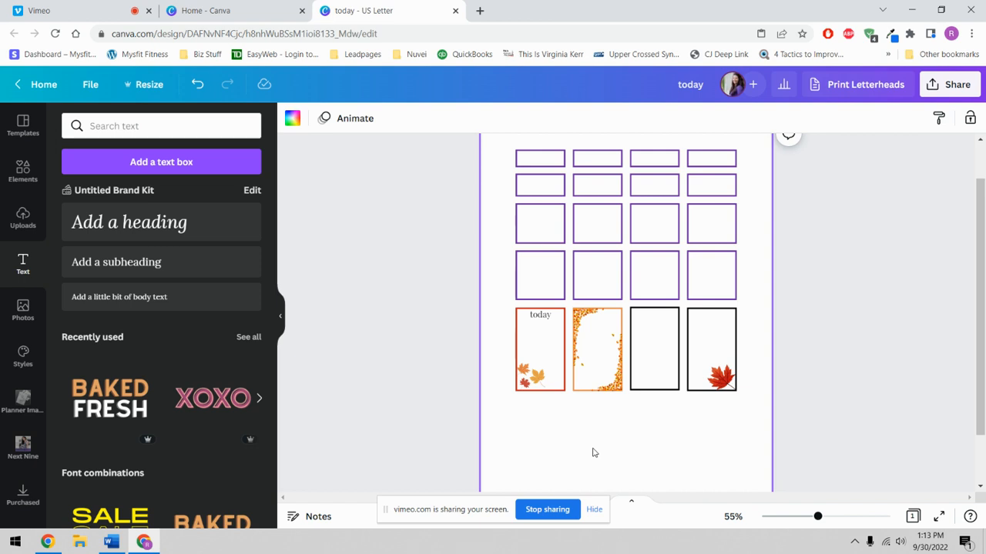
- Copy the 'today' label and place the copy on the third, black-framed card
{"action": "left_click", "coordinate": [541, 317]}
{"action": "right_click", "coordinate": [540, 319]}
{"action": "left_click", "coordinate": [577, 249]}
{"action": "left_click", "coordinate": [593, 335]}
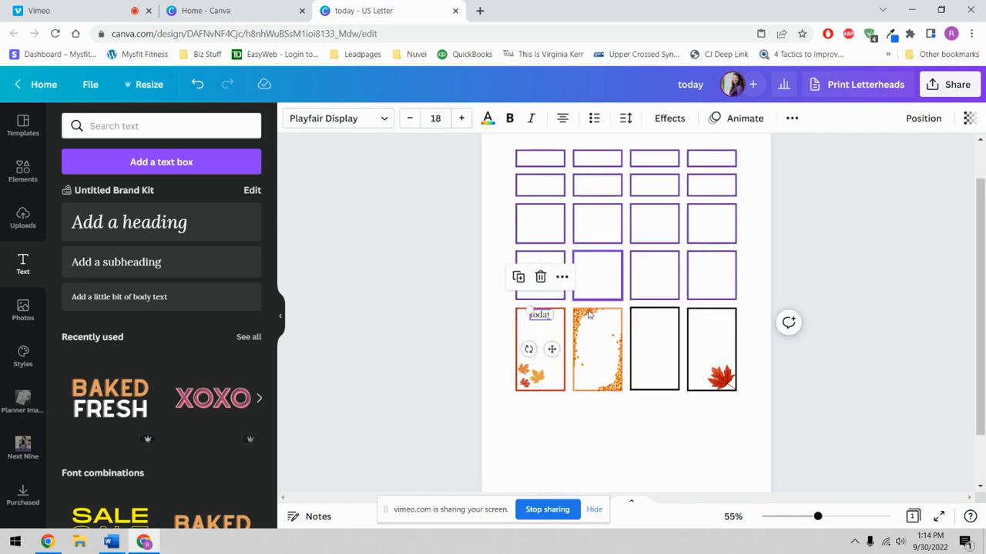
{"action": "right_click", "coordinate": [610, 337]}
{"action": "left_click", "coordinate": [637, 318]}
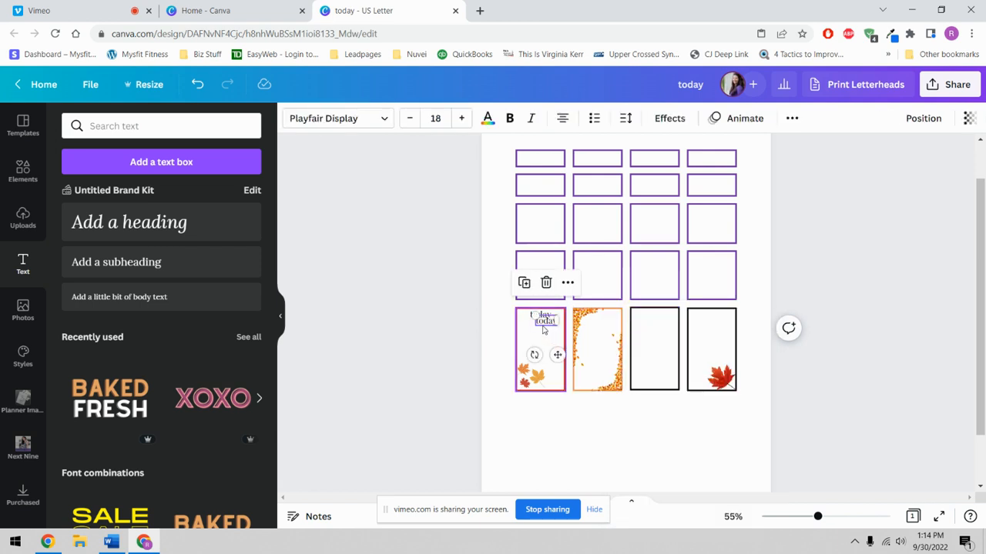
{"action": "left_click_drag", "start_coordinate": [548, 322], "coordinate": [654, 315]}
- Change the copied label to 'important' and shrink it to about size 15.7
{"action": "double_click", "coordinate": [654, 315]}
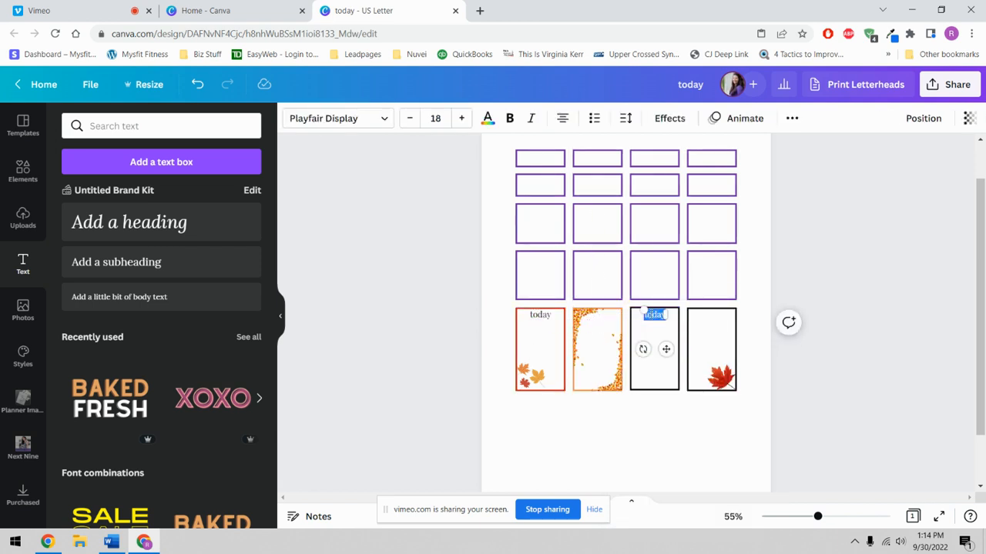
{"action": "type", "text": "important"}
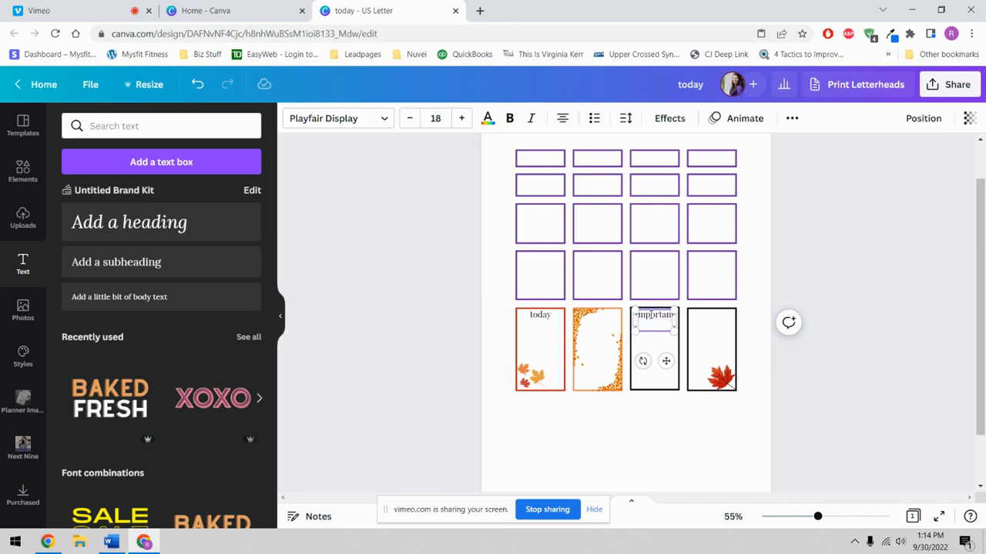
{"action": "left_click", "coordinate": [656, 271]}
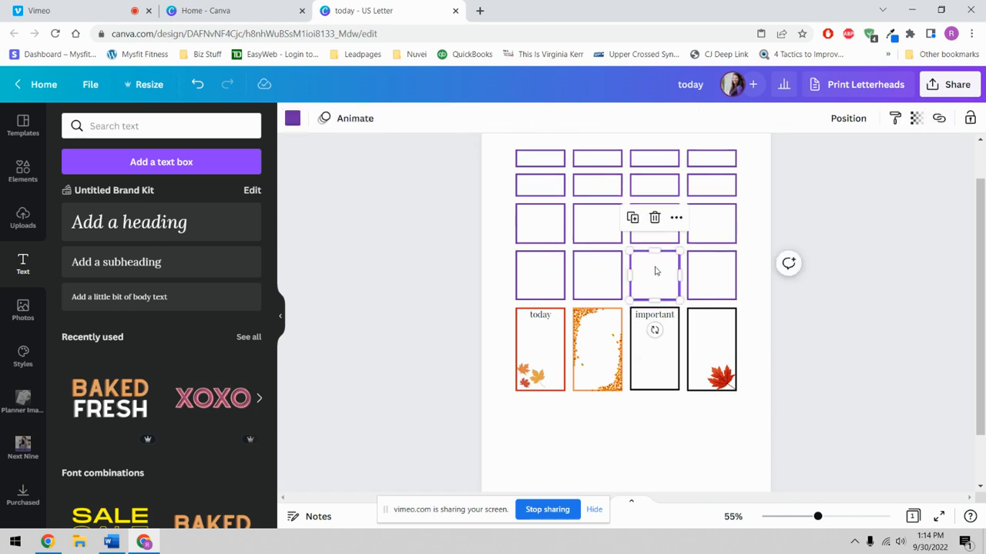
{"action": "left_click", "coordinate": [671, 318]}
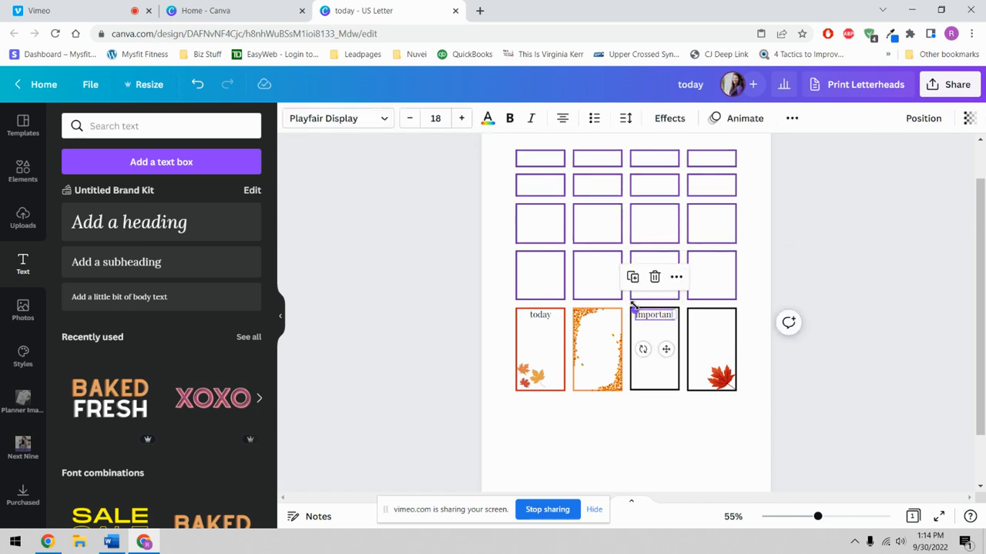
{"action": "mouse_move", "coordinate": [634, 308]}
{"action": "left_mouse_down"}
{"action": "mouse_move", "coordinate": [654, 315]}
{"action": "mouse_move", "coordinate": [635, 321]}
{"action": "mouse_move", "coordinate": [630, 310]}
{"action": "mouse_move", "coordinate": [648, 313]}
{"action": "mouse_move", "coordinate": [638, 310]}
{"action": "left_mouse_up"}
- Adjust the 'today' card's position, then group the 'important' label with the third card's black frame
{"action": "left_click_drag", "start_coordinate": [508, 414], "coordinate": [547, 312]}
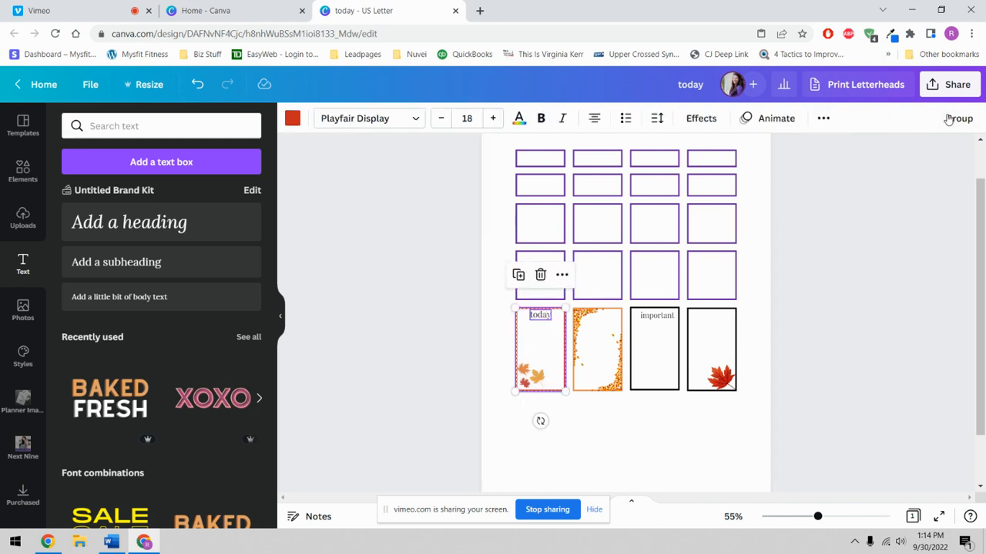
{"action": "mouse_move", "coordinate": [540, 352]}
{"action": "left_mouse_down"}
{"action": "mouse_move", "coordinate": [531, 385]}
{"action": "mouse_move", "coordinate": [541, 344]}
{"action": "left_mouse_up"}
{"action": "left_click", "coordinate": [660, 445]}
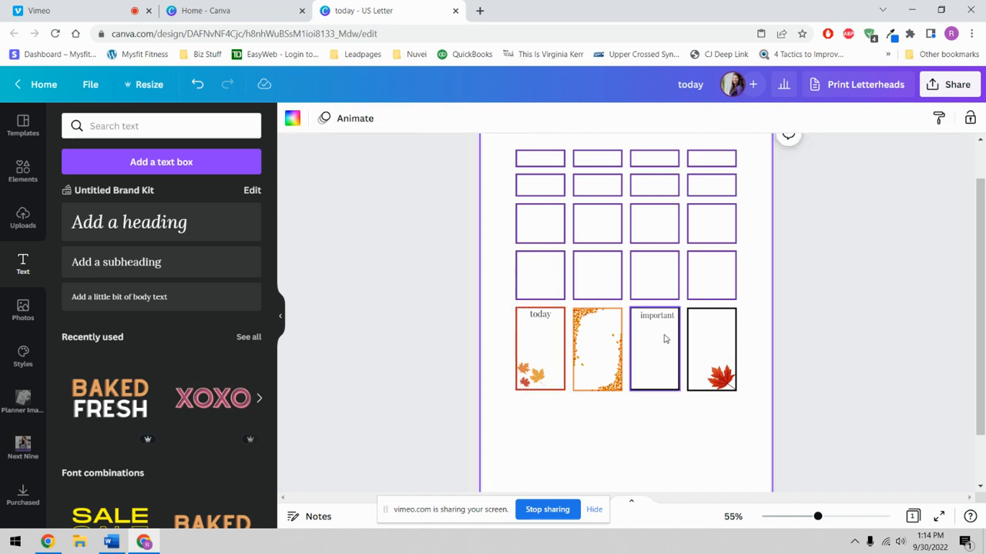
{"action": "left_click", "coordinate": [662, 320]}
{"action": "left_click_drag", "start_coordinate": [662, 319], "coordinate": [658, 313]}
{"action": "left_click", "coordinate": [653, 423]}
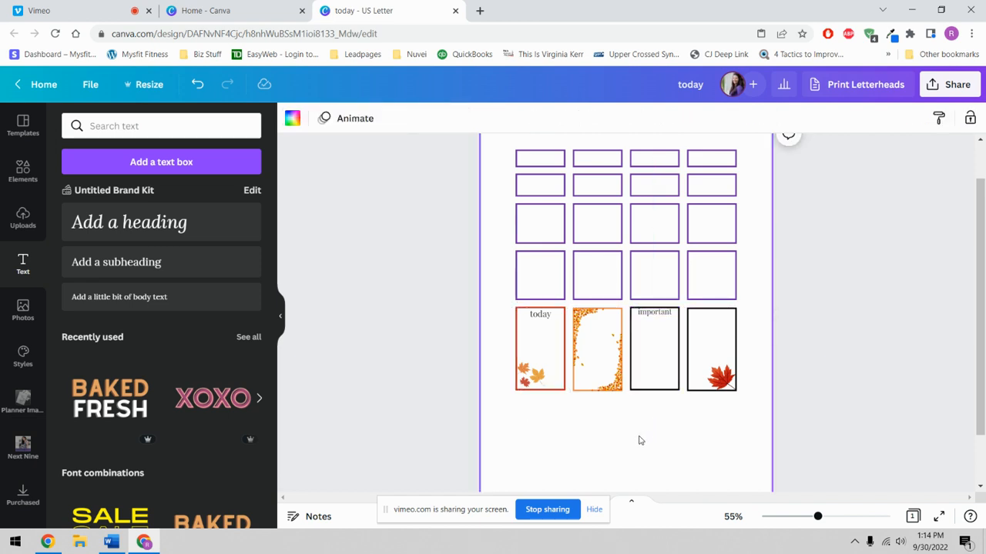
{"action": "left_click_drag", "start_coordinate": [639, 437], "coordinate": [660, 337]}
{"action": "left_click", "coordinate": [948, 119]}
{"action": "left_click", "coordinate": [682, 446]}
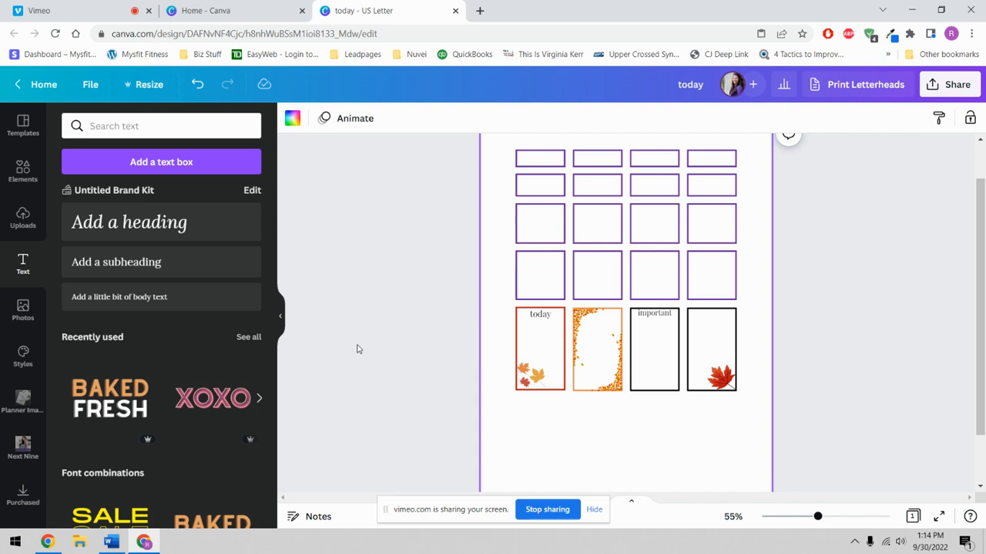
{"action": "scroll", "coordinate": [588, 407], "scroll_direction": "down", "scroll_amount": 2}
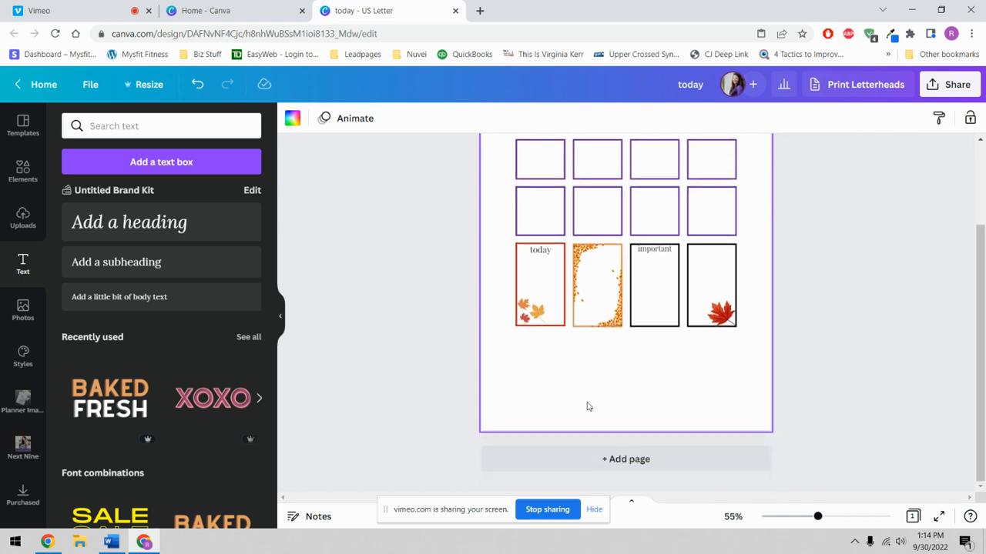
{"action": "scroll", "coordinate": [587, 407], "scroll_direction": "up", "scroll_amount": 3}
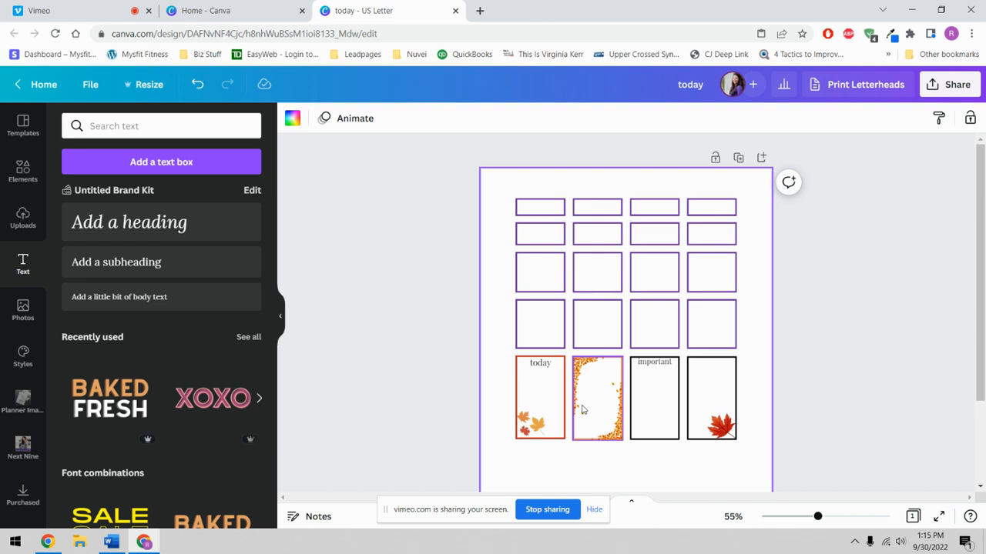
{"action": "left_click", "coordinate": [439, 266]}
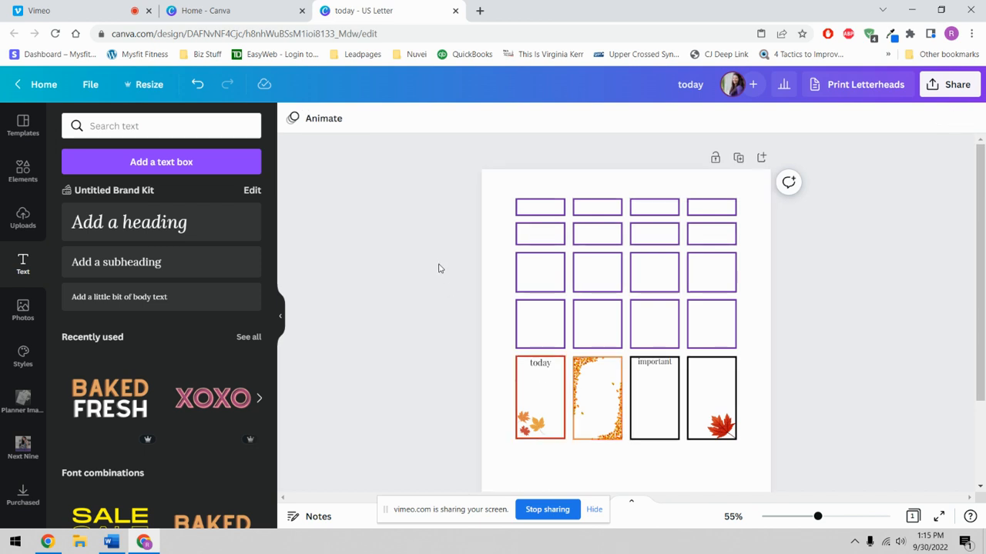
{"action": "scroll", "coordinate": [439, 269], "scroll_direction": "down", "scroll_amount": 3}
{"action": "scroll", "coordinate": [438, 271], "scroll_direction": "up", "scroll_amount": 3}
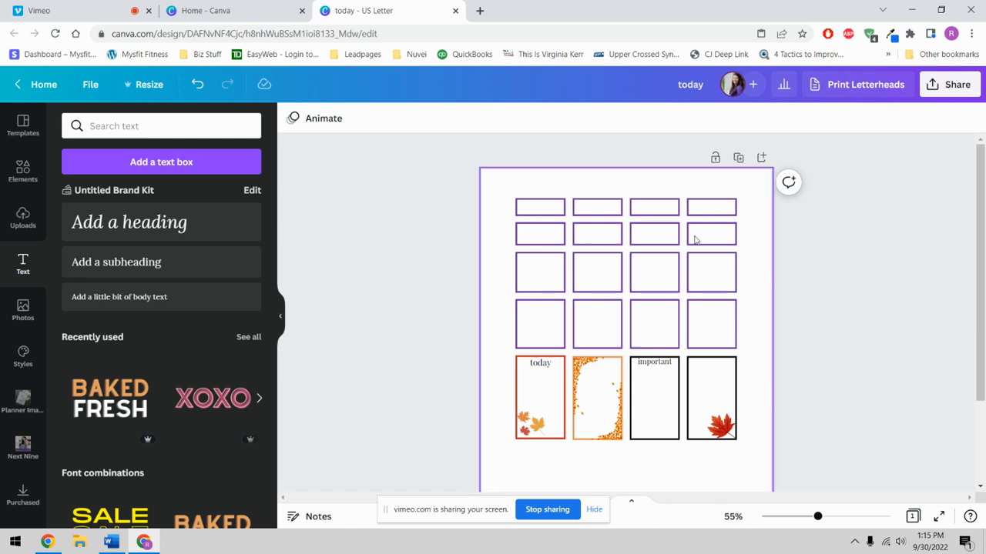
{"action": "left_click", "coordinate": [932, 87]}
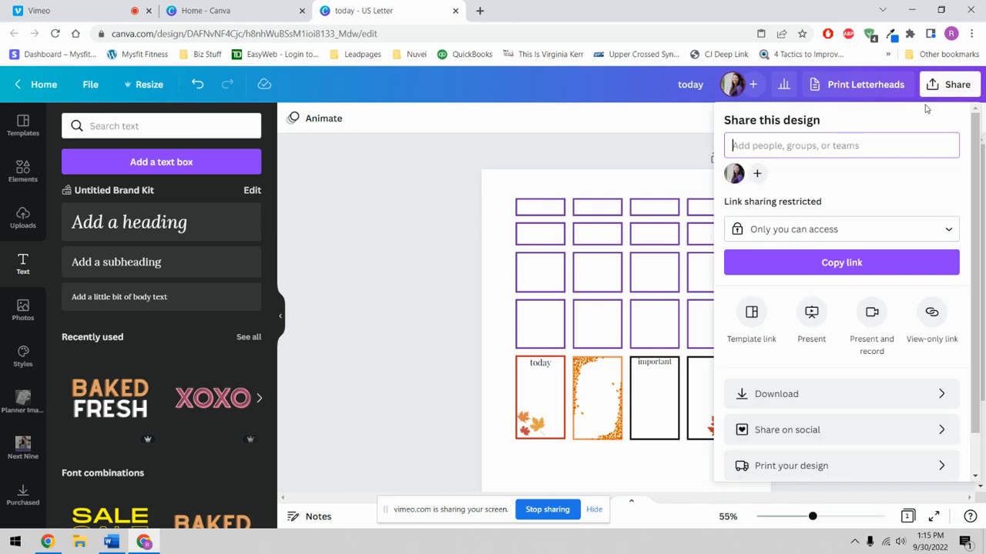
{"action": "left_click", "coordinate": [775, 398]}
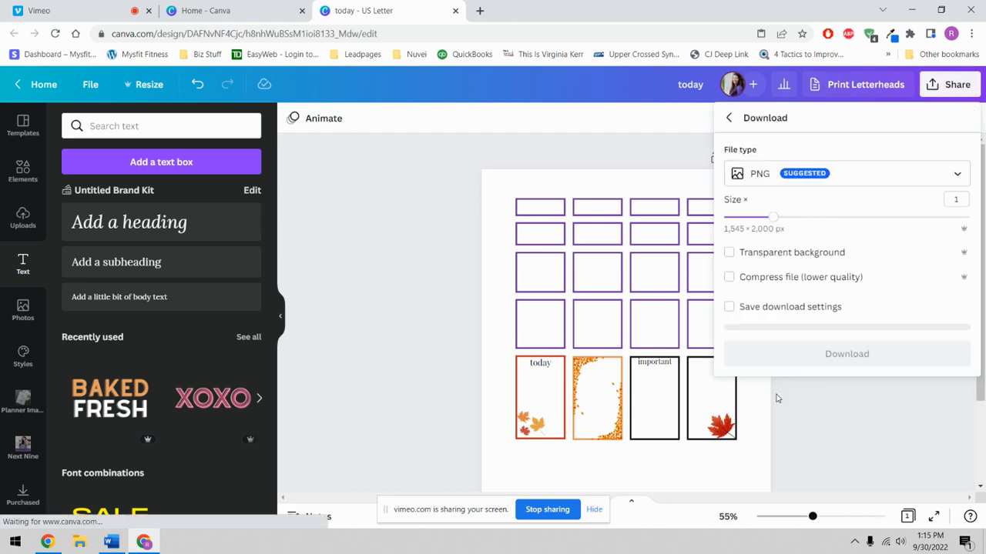
{"action": "left_click", "coordinate": [953, 173]}
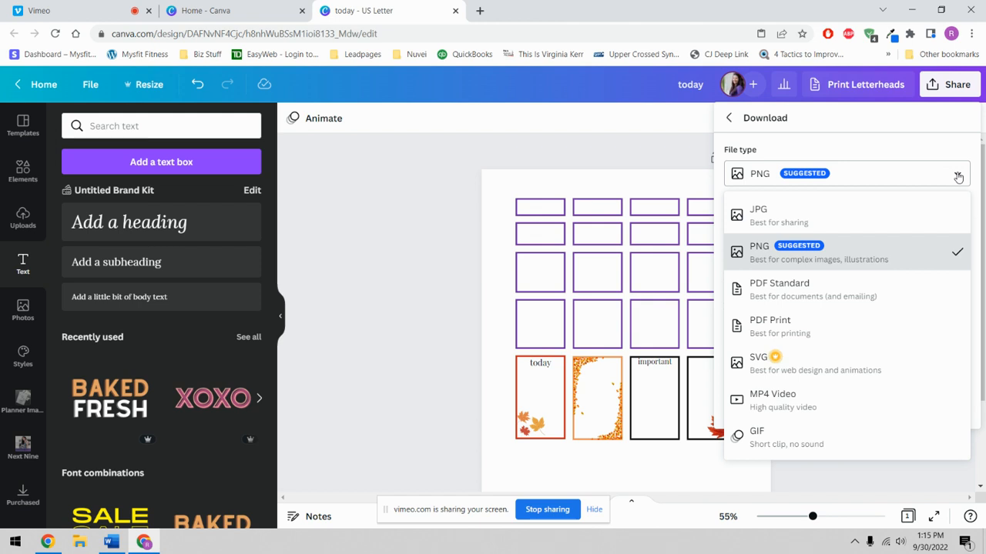
{"action": "left_click", "coordinate": [775, 291]}
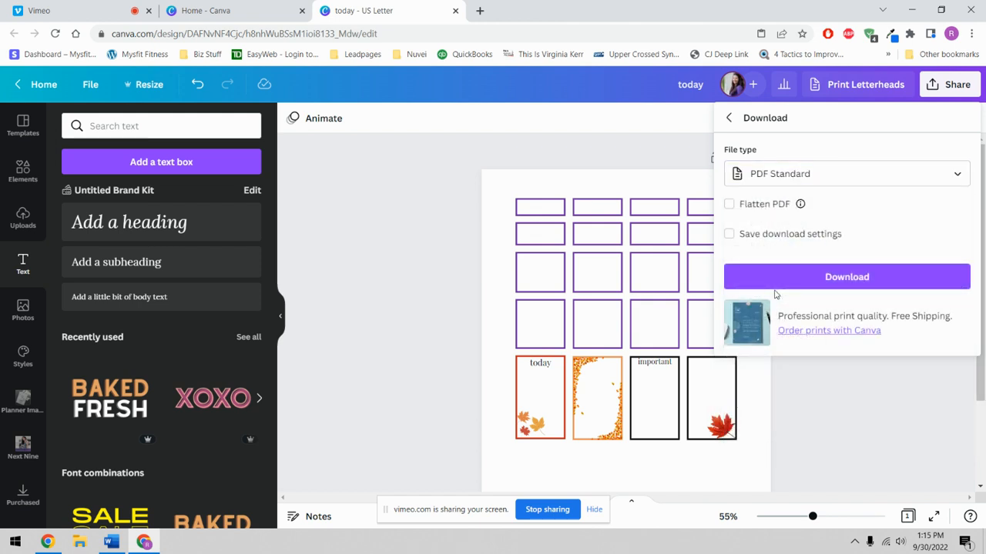
{"action": "left_click", "coordinate": [853, 172]}
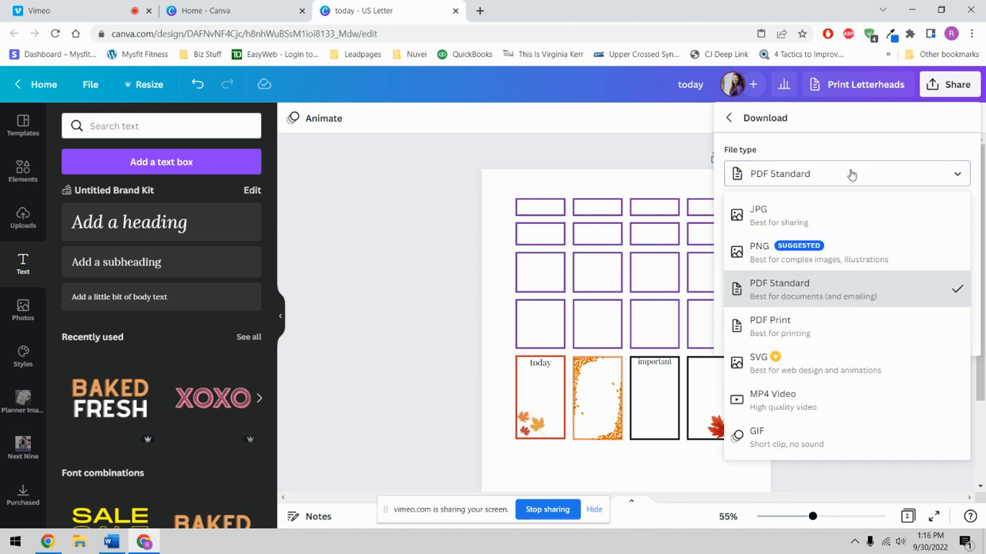
{"action": "left_click", "coordinate": [785, 297]}
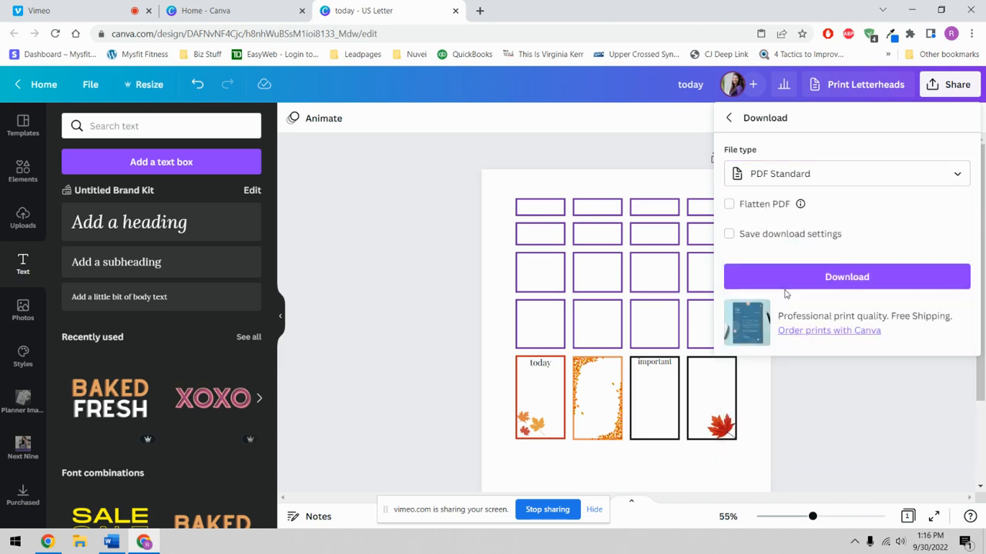
{"action": "left_click", "coordinate": [767, 204]}
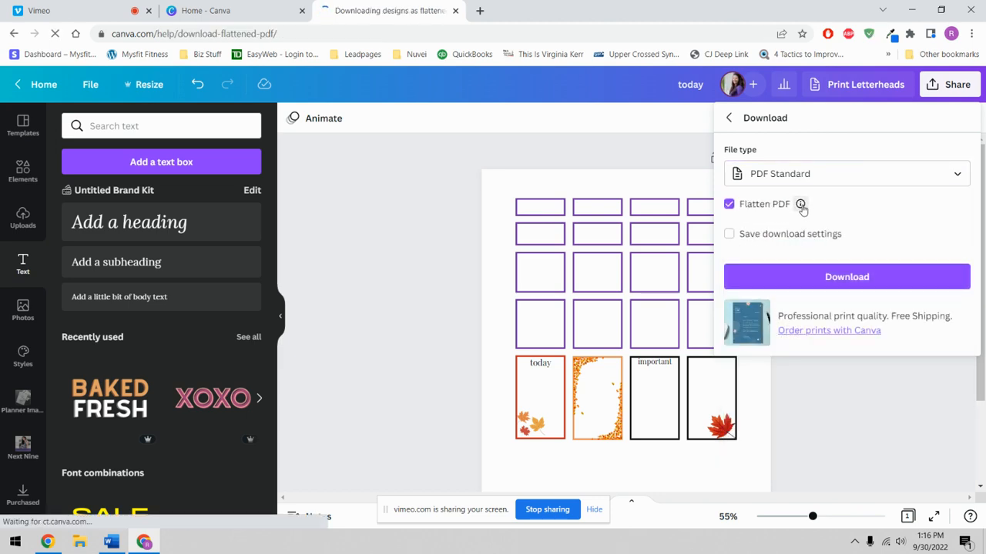
{"action": "key", "text": "alt+Left"}
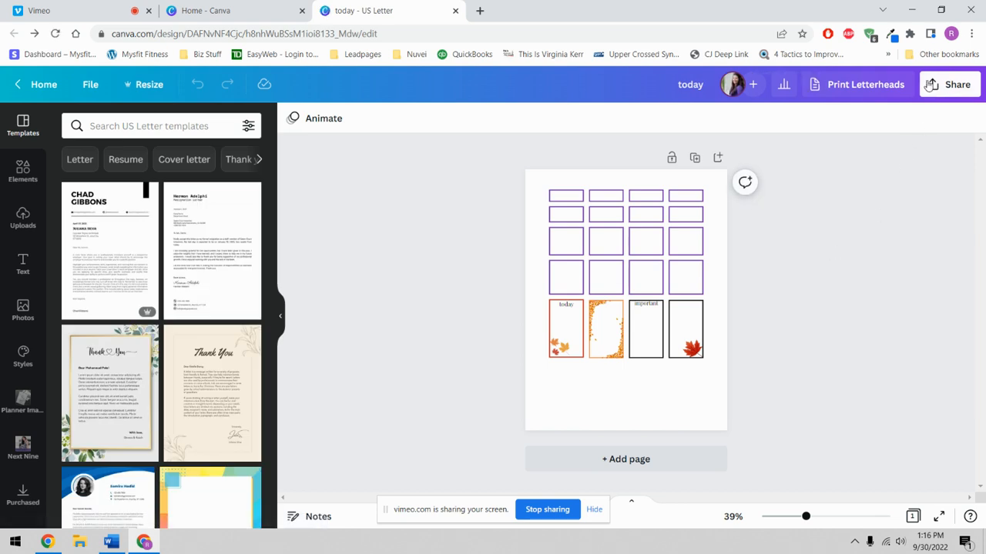
{"action": "left_click", "coordinate": [942, 85]}
{"action": "left_click", "coordinate": [780, 393]}
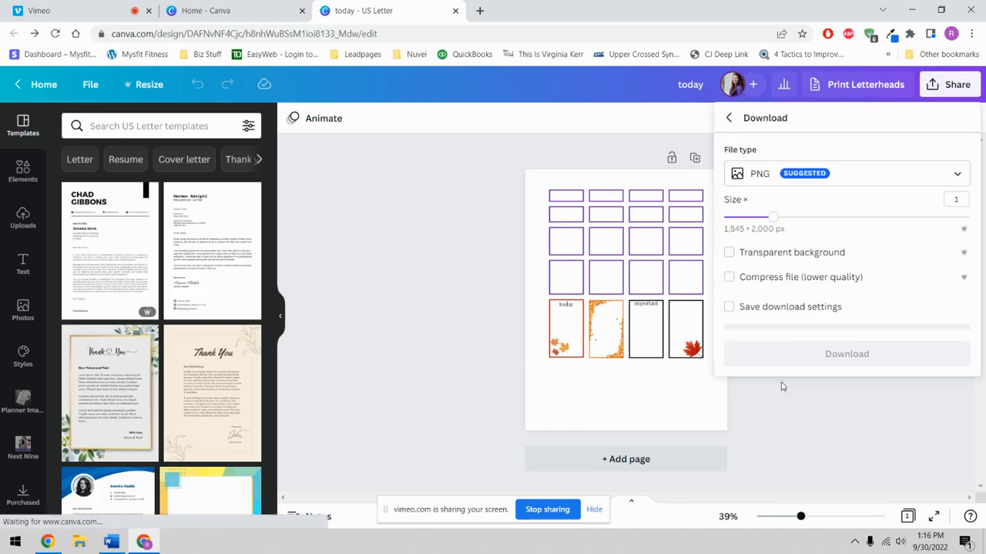
{"action": "left_click", "coordinate": [465, 240]}
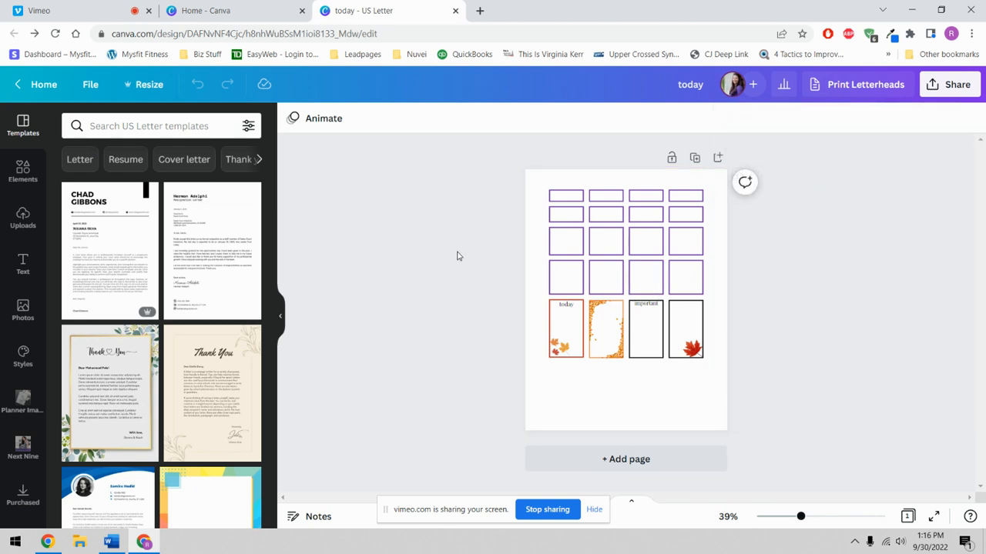